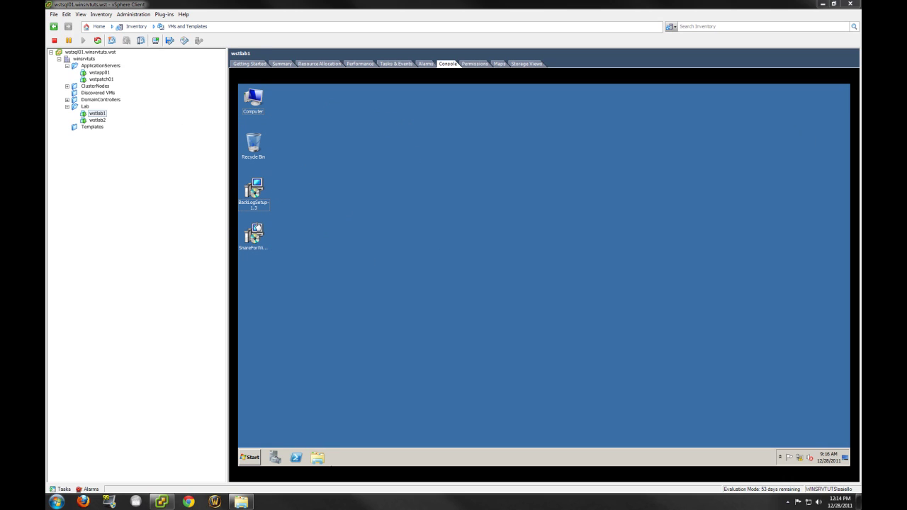
# - Open the console of the wstapp01 virtual machine and look through the log files in the Logs folder on Storage (E:)
pyautogui.click(351, 198)
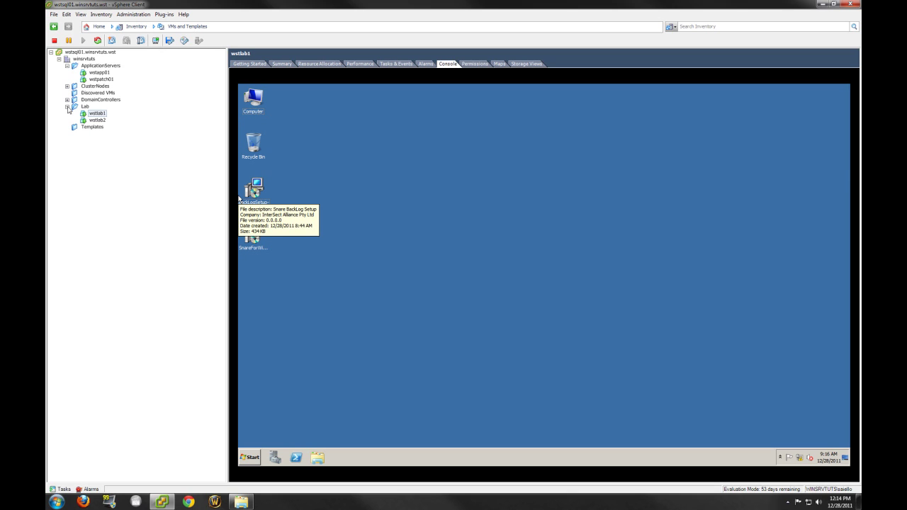
pyautogui.click(100, 73)
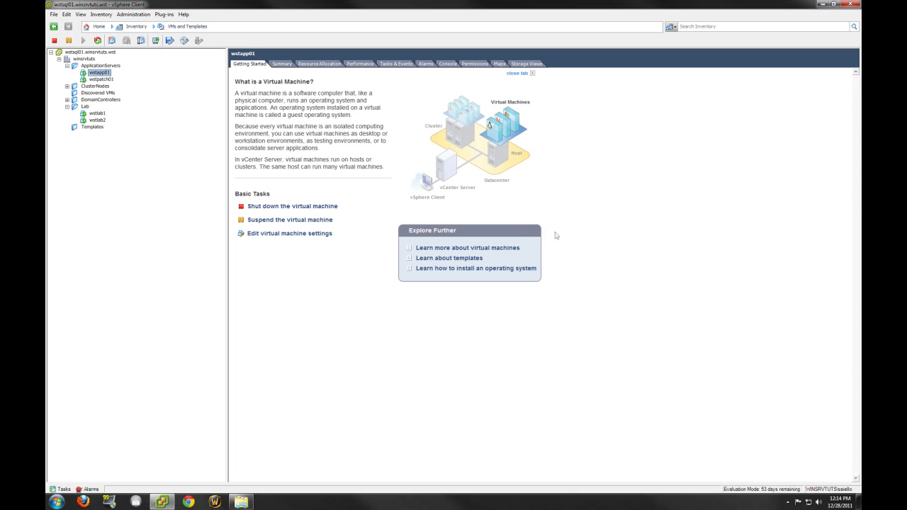
pyautogui.click(448, 64)
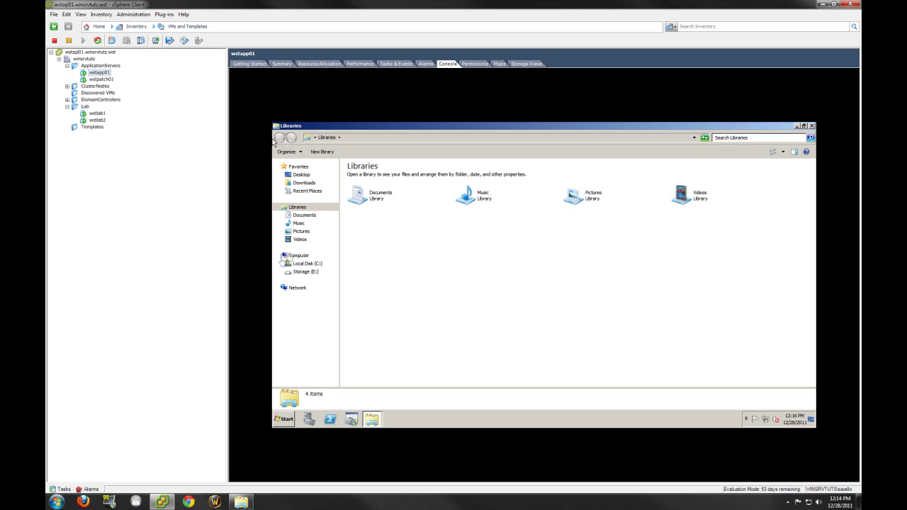
pyautogui.click(298, 271)
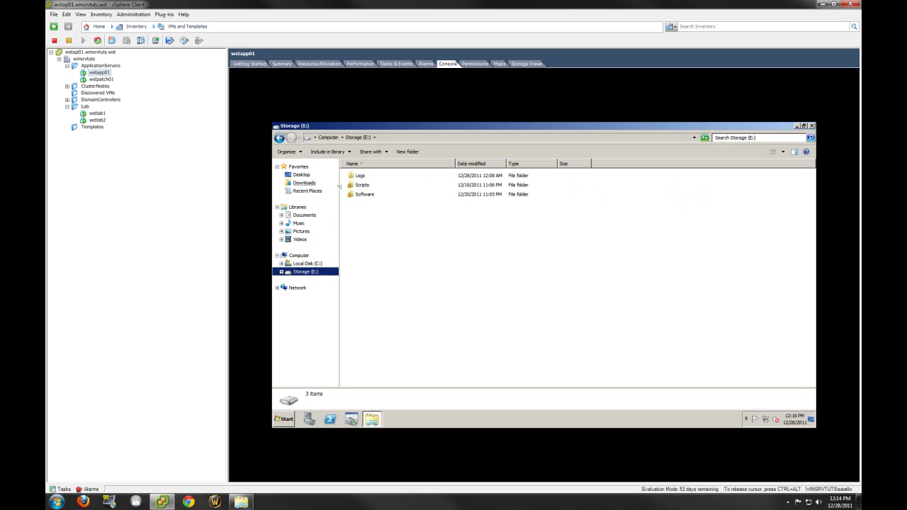
pyautogui.doubleClick(359, 176)
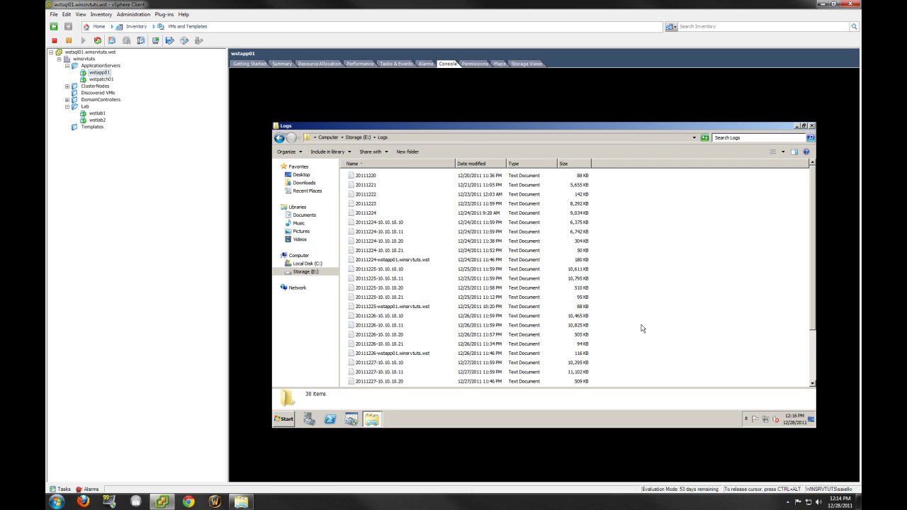
pyautogui.scroll(-3, 382, 369)
pyautogui.scroll(3, 382, 369)
pyautogui.hotkey('ctrl', 'alt')
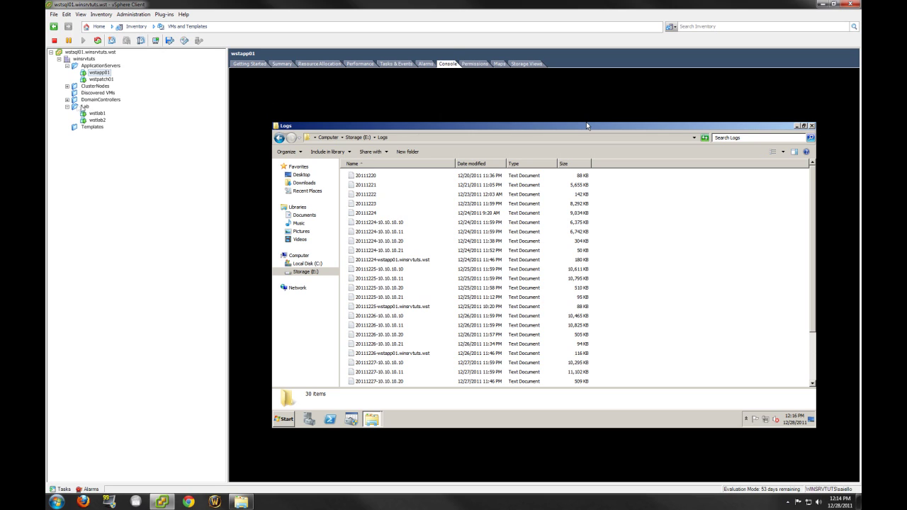
# - Collapse the ApplicationServers folder, return to the wstlab1 console and select the SnareForWindows installer on its desktop
pyautogui.click(67, 65)
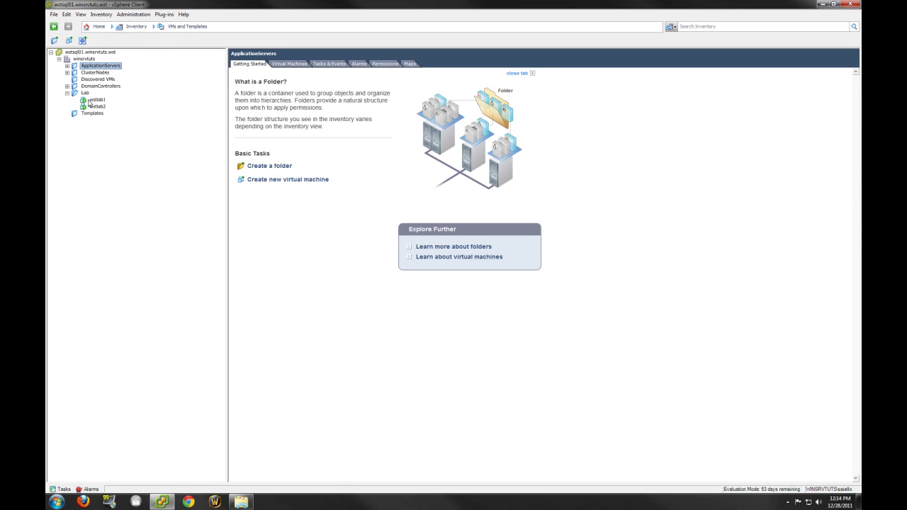
pyautogui.click(90, 99)
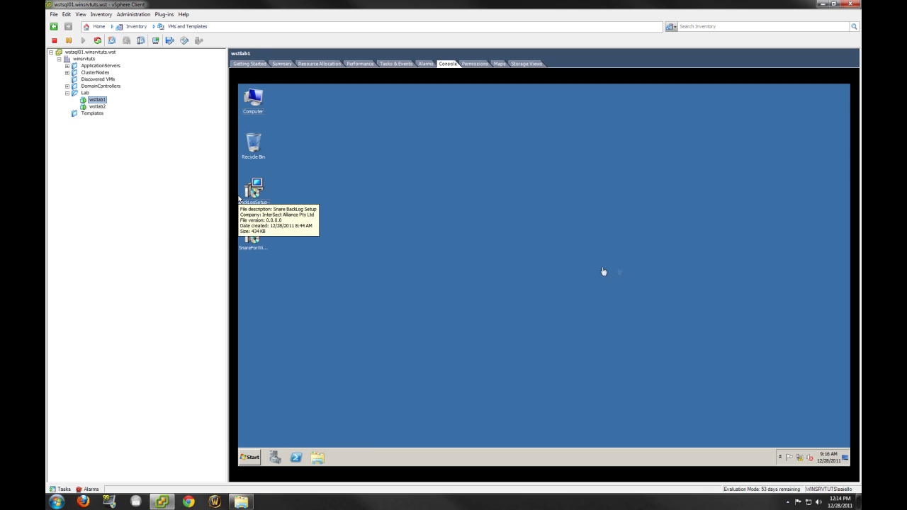
pyautogui.click(604, 270)
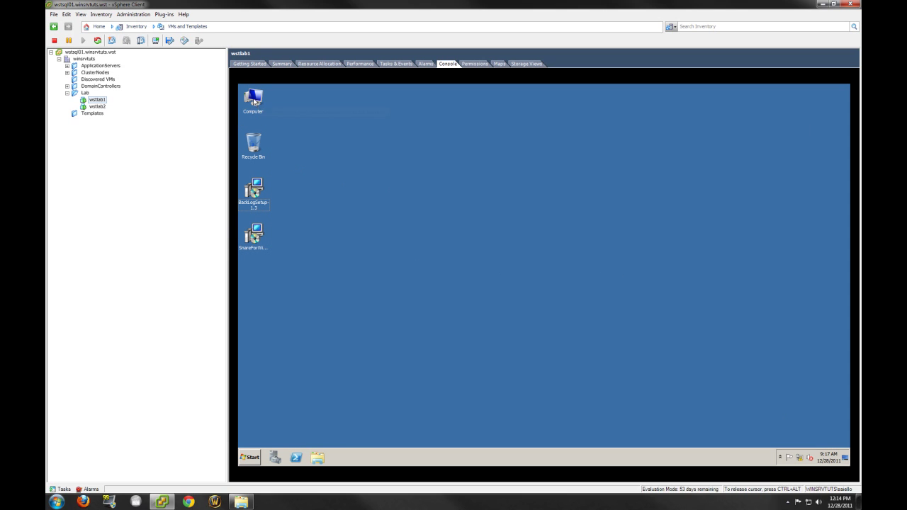
pyautogui.click(253, 236)
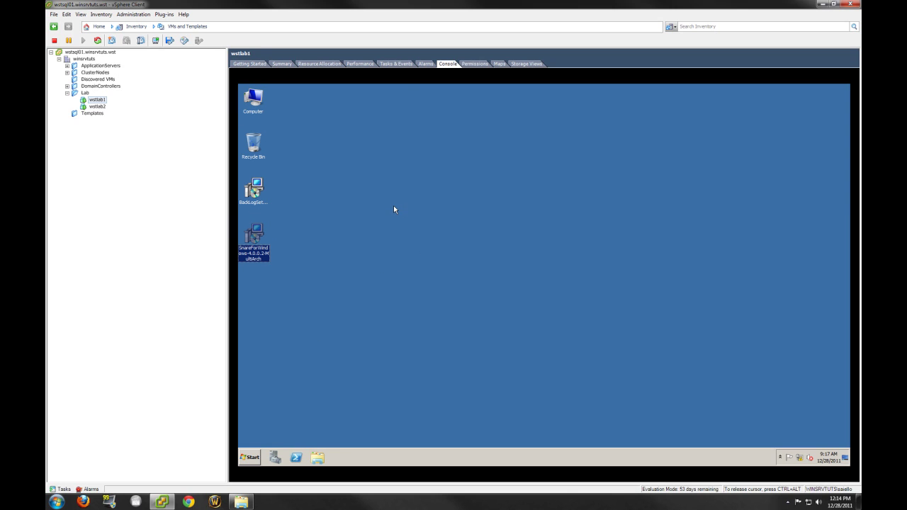
pyautogui.hotkey('ctrl', 'alt')
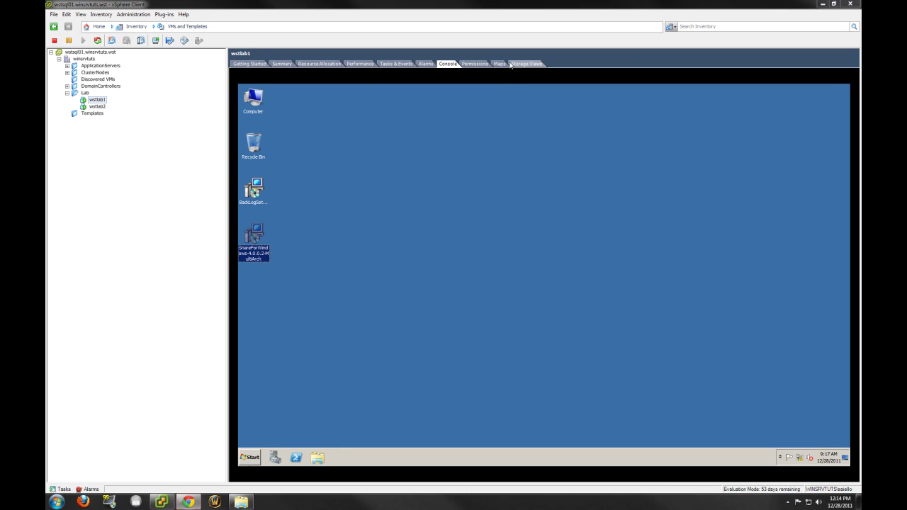
# - Switch to Chrome, search Google for "Snare", view the Snare Agent for Windows page on the InterSect Alliance site, and close the browser
pyautogui.click(188, 501)
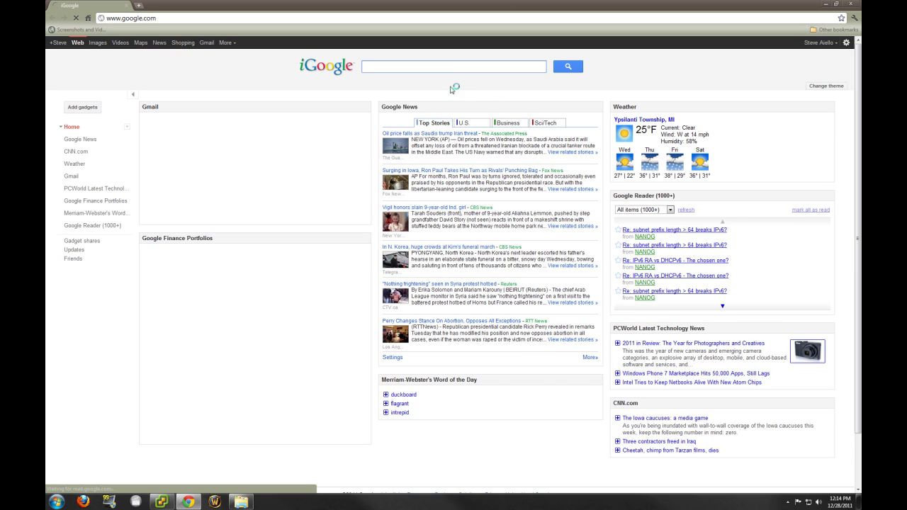
pyautogui.write('Snare')
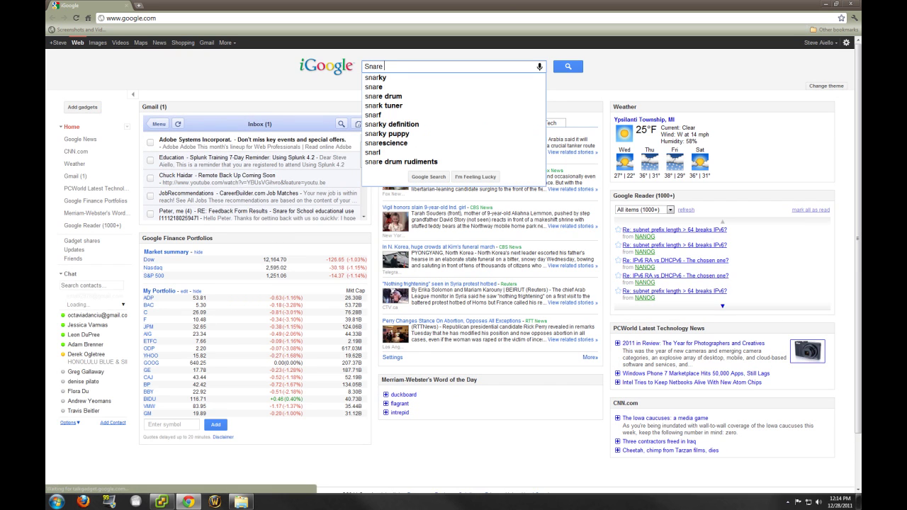
pyautogui.press('Return')
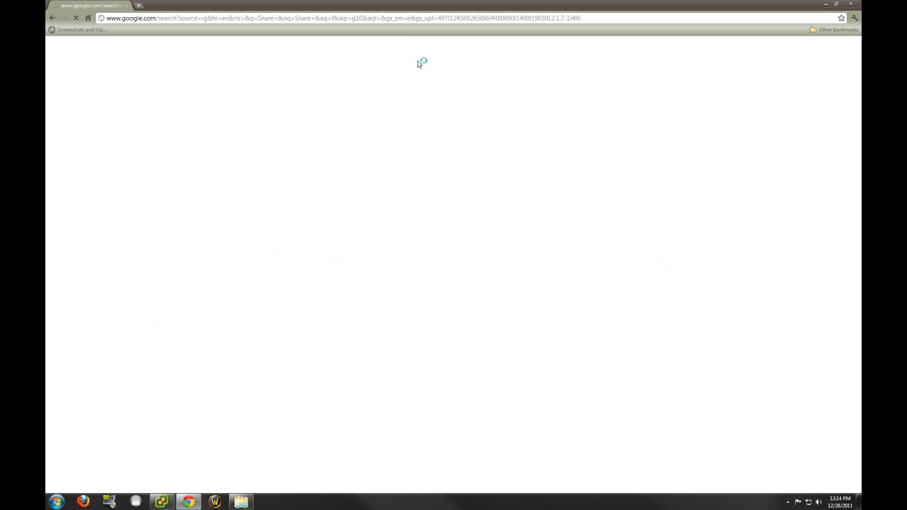
pyautogui.click(233, 122)
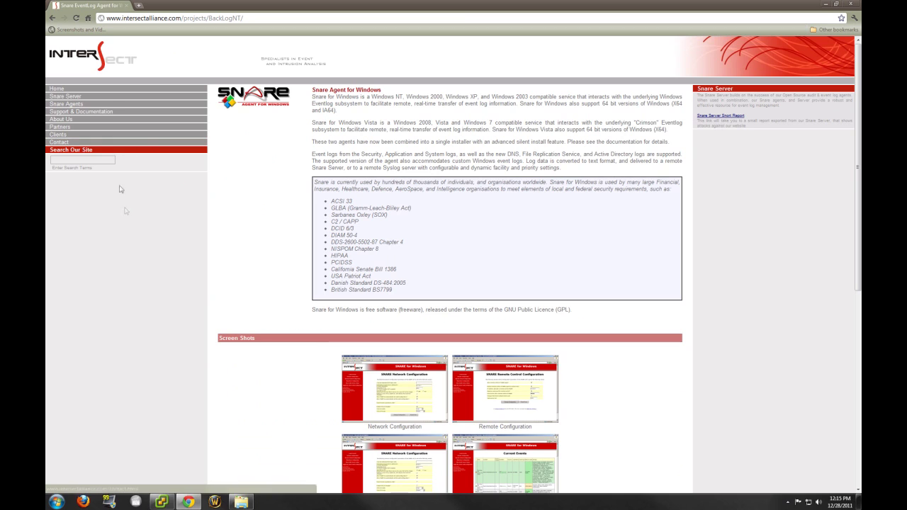
pyautogui.click(853, 5)
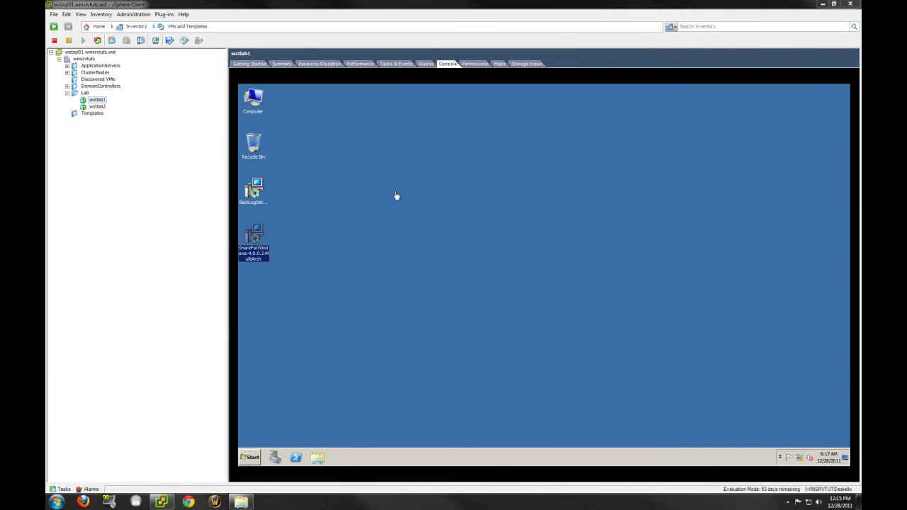
pyautogui.click(254, 191)
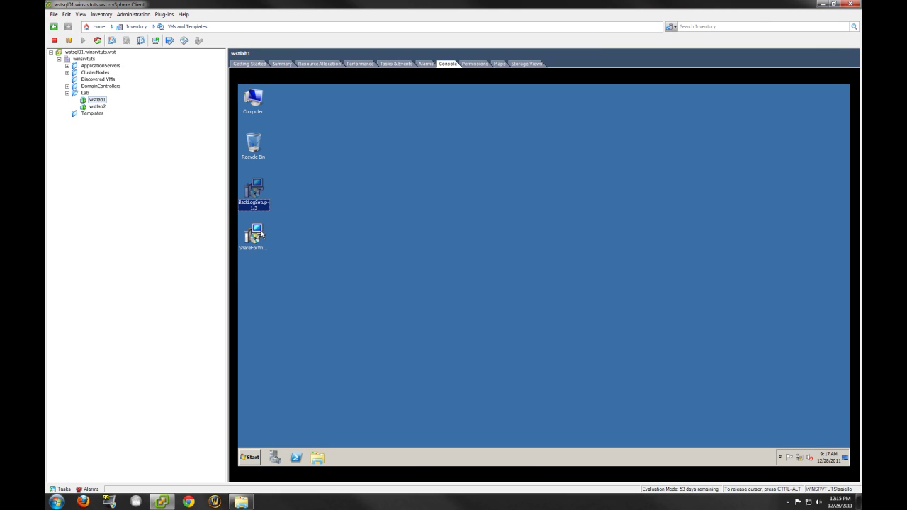
pyautogui.click(256, 236)
pyautogui.click(255, 193)
pyautogui.click(257, 238)
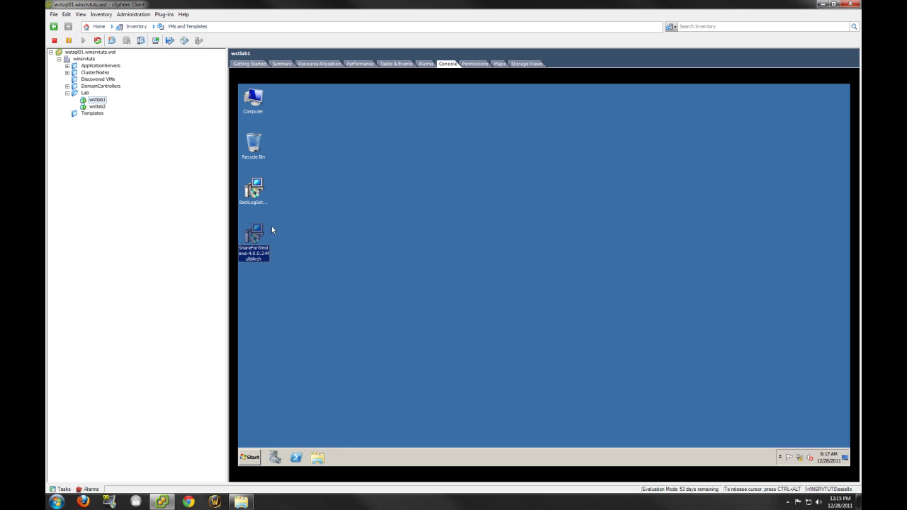
pyautogui.click(253, 184)
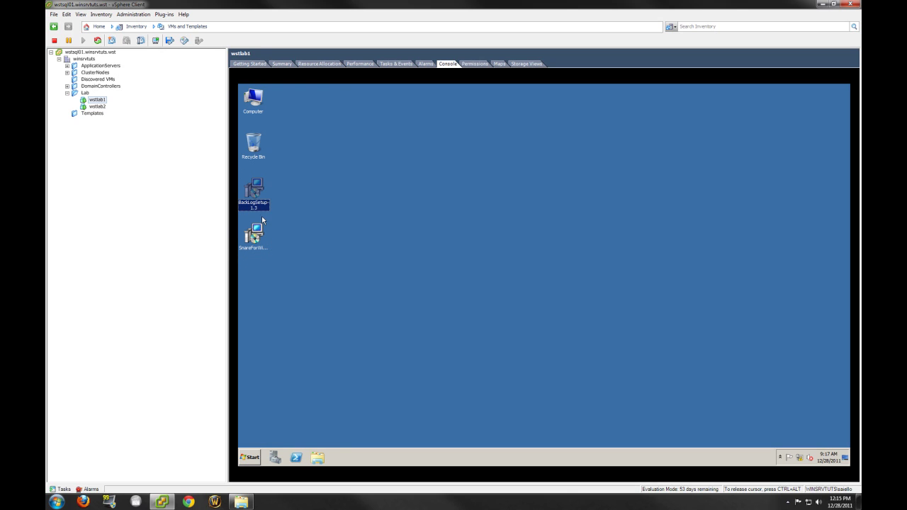
pyautogui.click(253, 233)
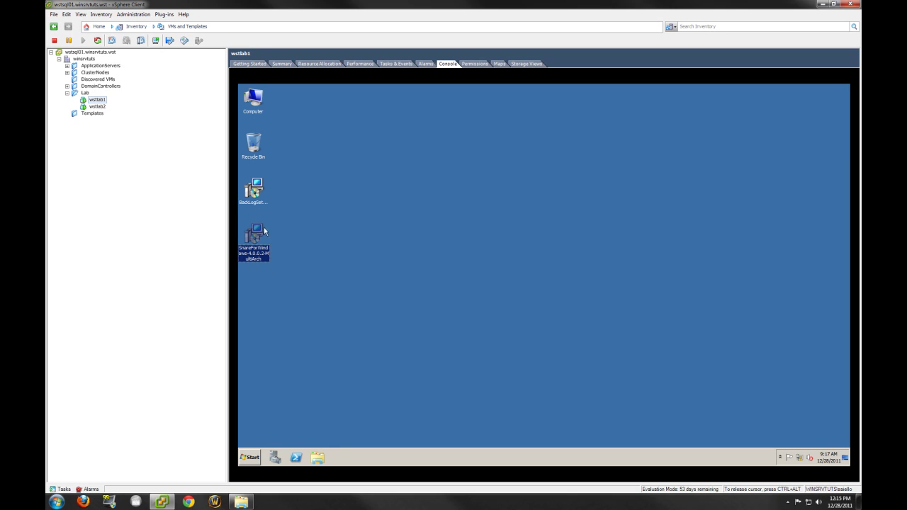
pyautogui.press('Return')
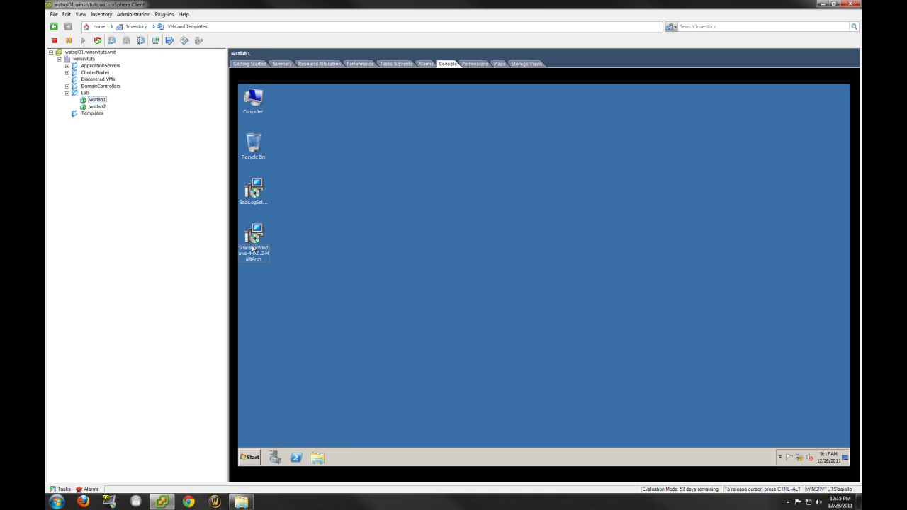
# - Run BackLogSetup-1.3 from the wstlab1 desktop and install Snare BackLog with the default destination and Start Menu folder
pyautogui.click(257, 200)
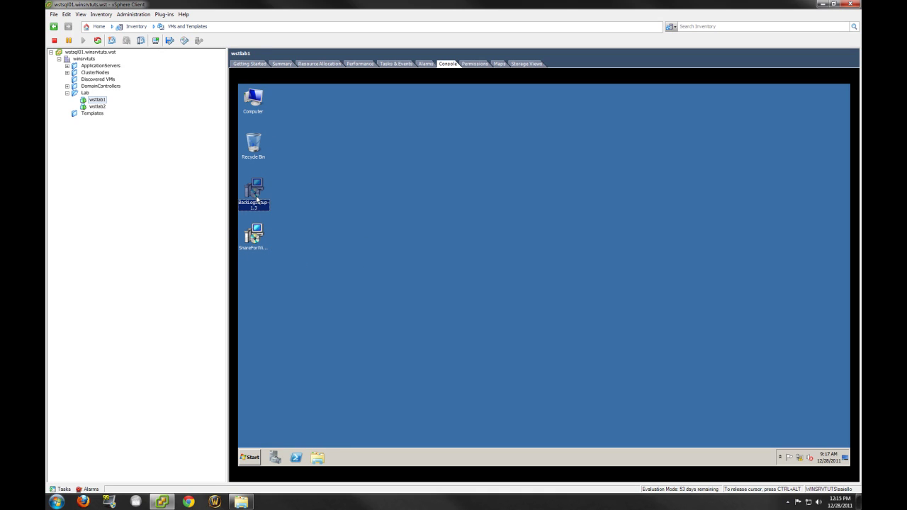
pyautogui.doubleClick(256, 193)
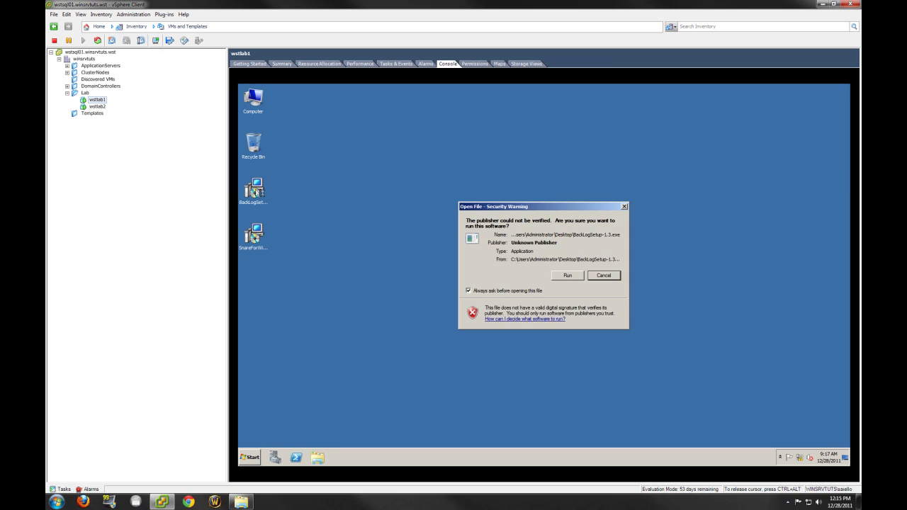
pyautogui.click(575, 279)
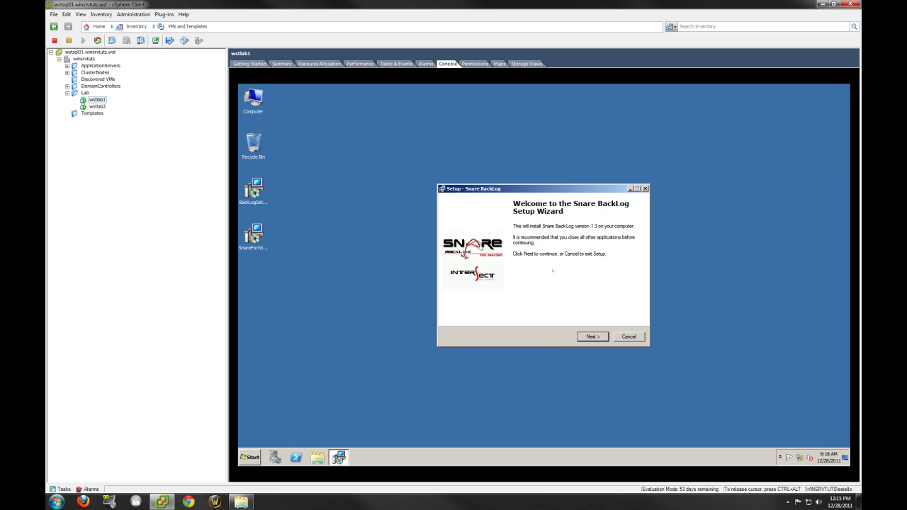
pyautogui.click(586, 338)
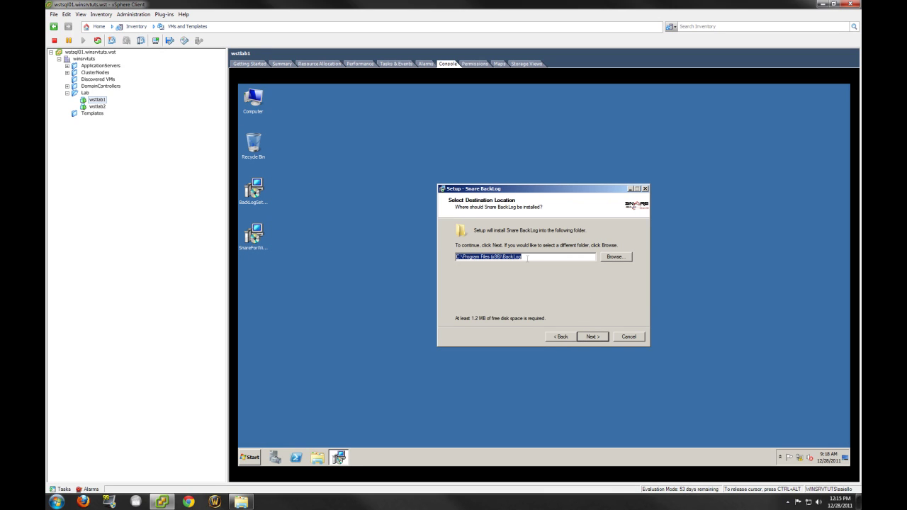
pyautogui.click(592, 338)
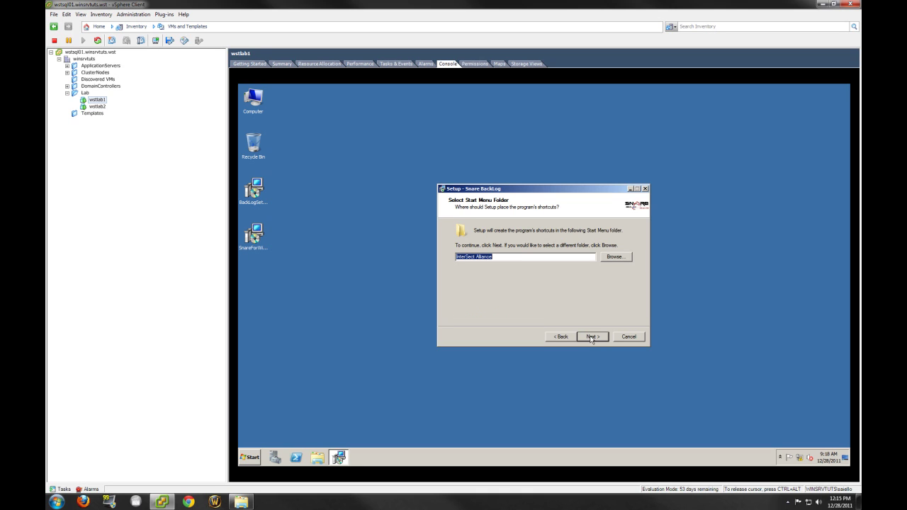
pyautogui.click(593, 336)
pyautogui.click(594, 337)
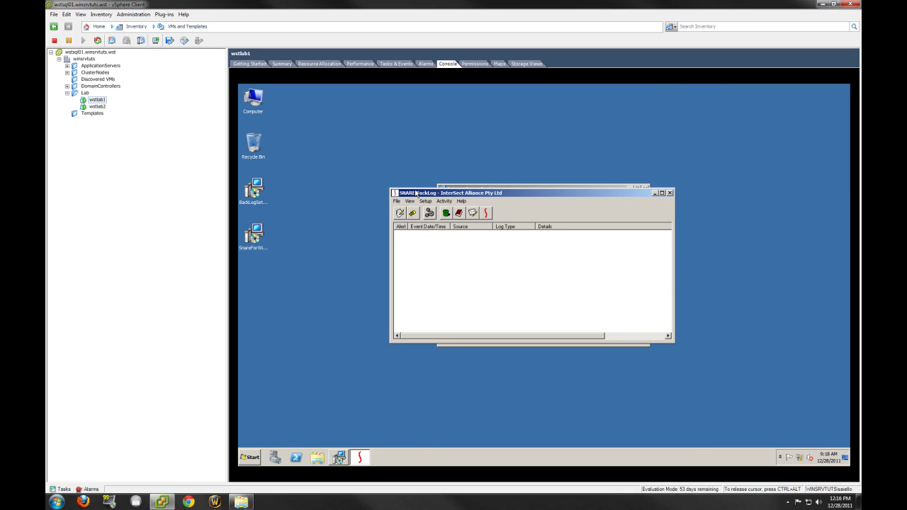
# - Close the SNARE BackLog window and finish its setup wizard with View Readme.txt turned off
pyautogui.click(670, 193)
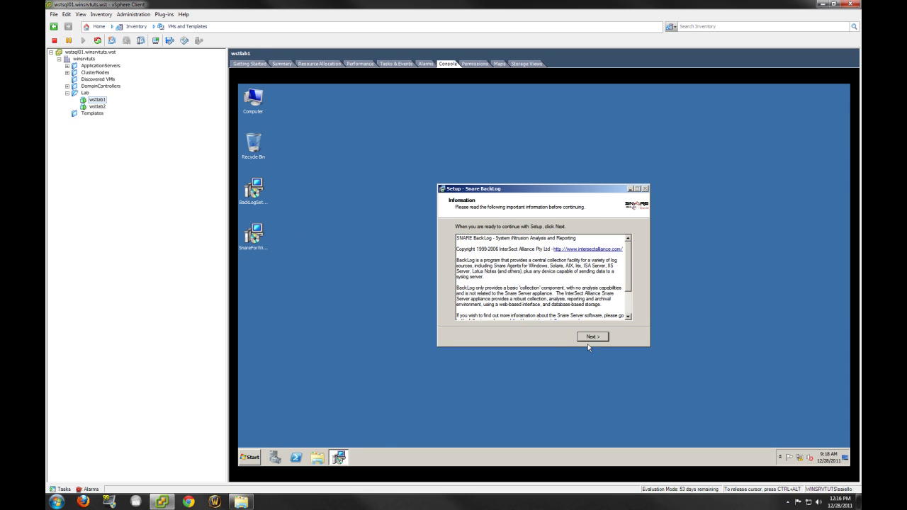
pyautogui.click(600, 339)
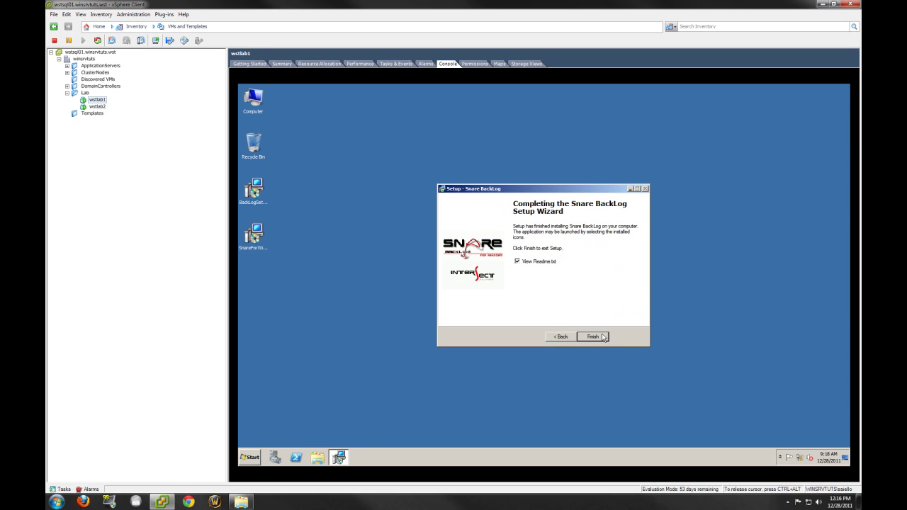
pyautogui.click(552, 263)
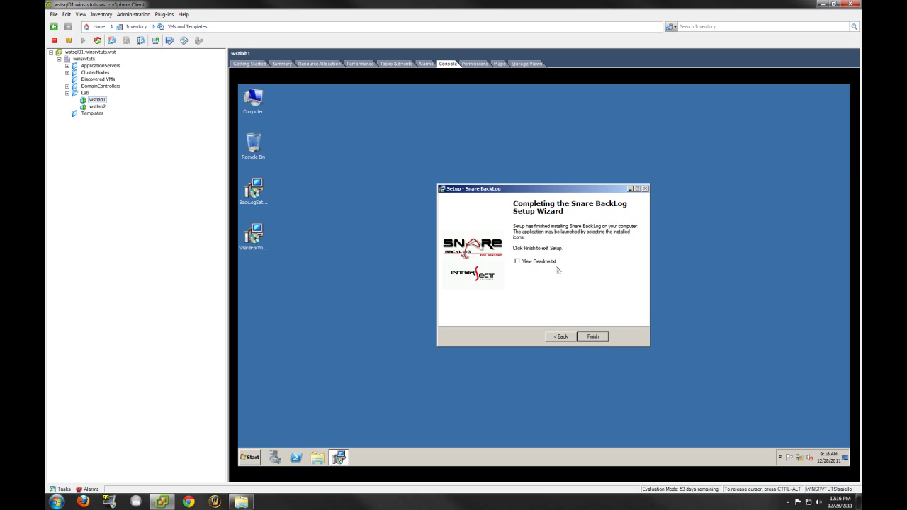
pyautogui.click(592, 337)
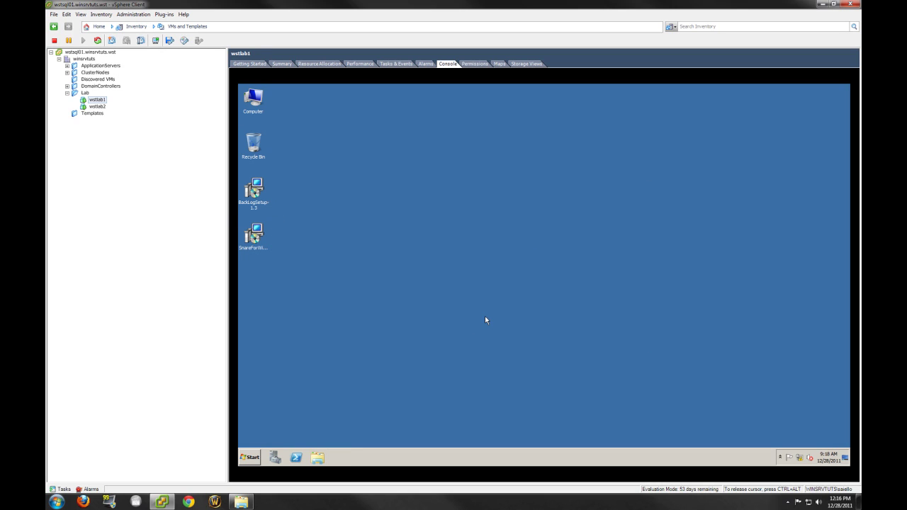
# - Start the SnareForWindows-4.0.0.2-MultiArch setup, accepting the license agreement and keeping Yes for Snare to take over the EventLog configuration
pyautogui.click(256, 235)
pyautogui.doubleClick(256, 238)
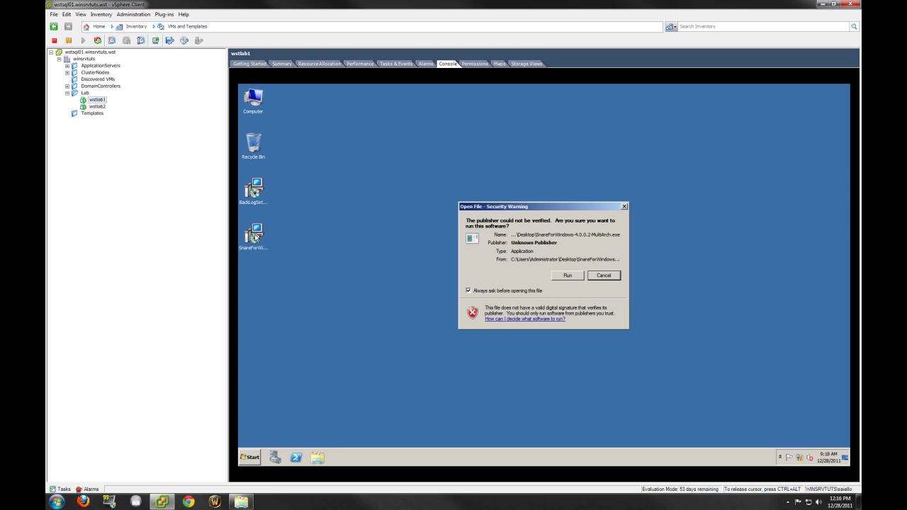
pyautogui.click(568, 276)
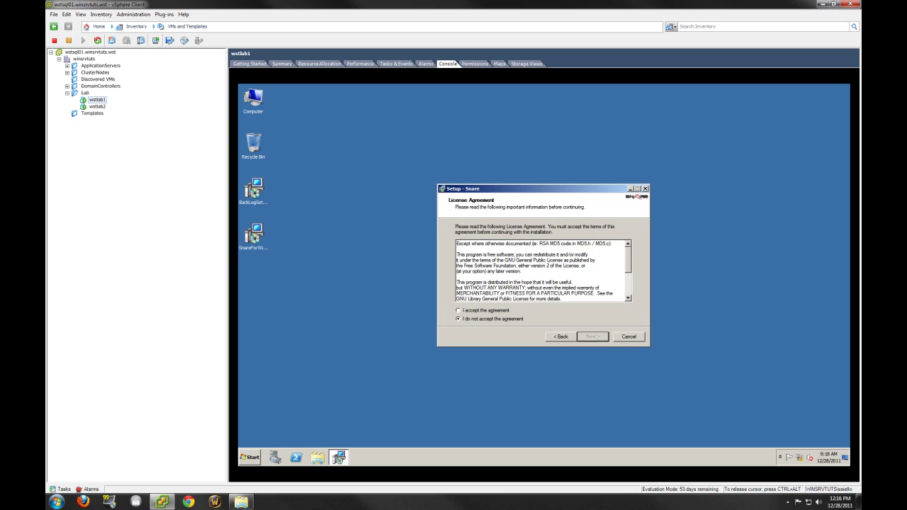
pyautogui.click(472, 311)
pyautogui.click(591, 336)
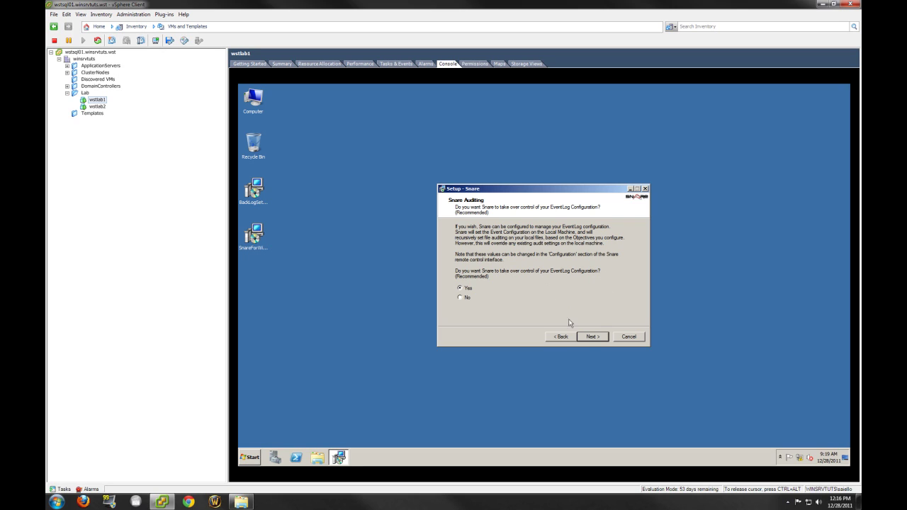
pyautogui.click(595, 338)
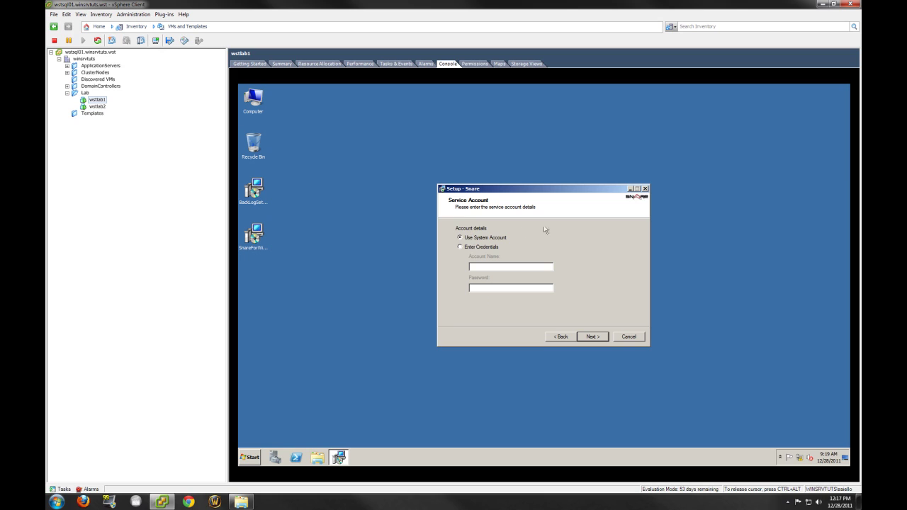
# - Keep the system account for the Snare service and enable web access with a password and local access only
pyautogui.click(592, 336)
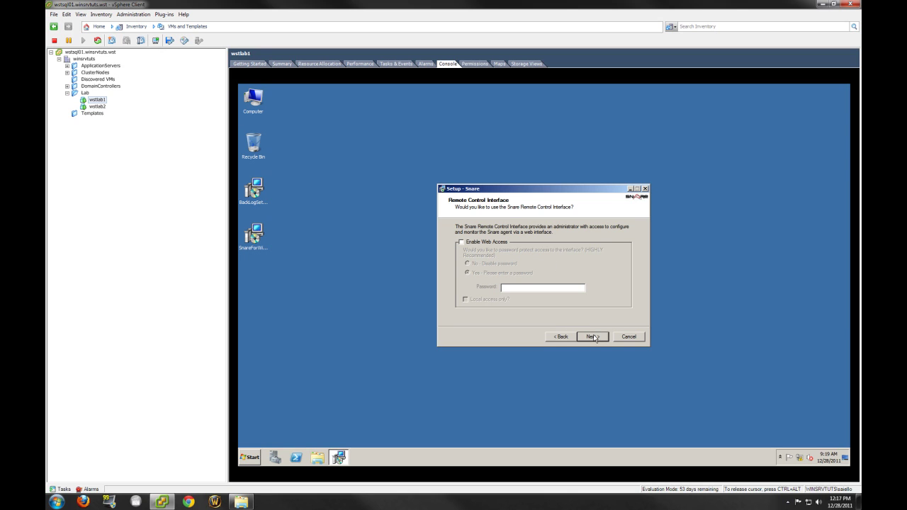
pyautogui.click(462, 243)
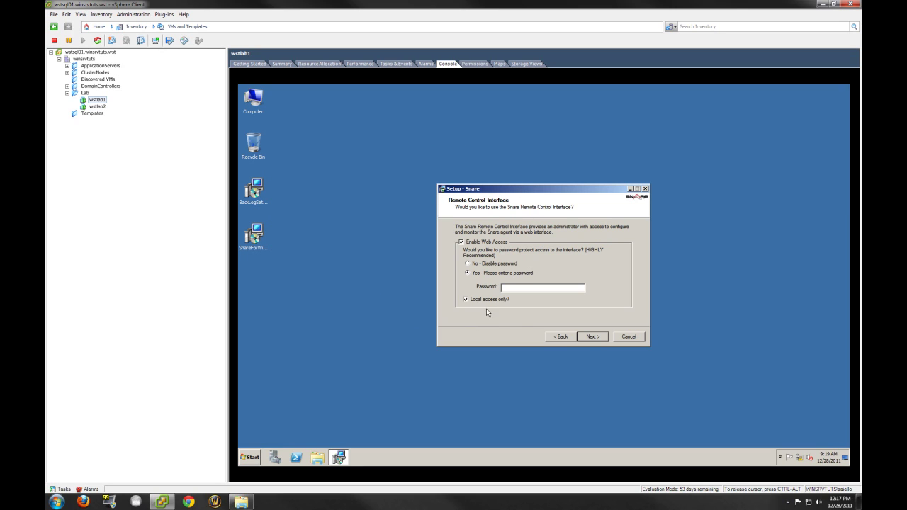
pyautogui.click(542, 290)
pyautogui.write('••••••••••')
pyautogui.click(592, 338)
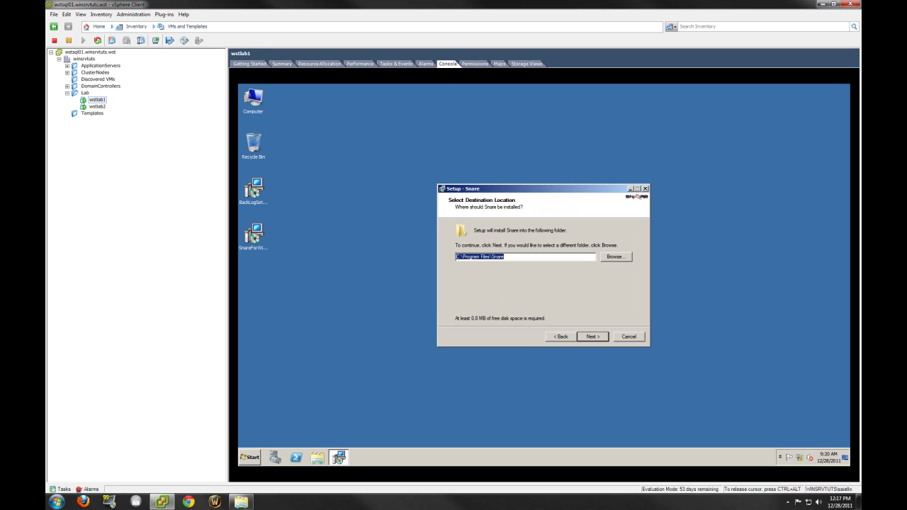
# - Install Snare in C:\Program Files\Snare with the InterSect Alliance Start Menu folder and finish the setup wizard
pyautogui.click(591, 337)
pyautogui.click(592, 337)
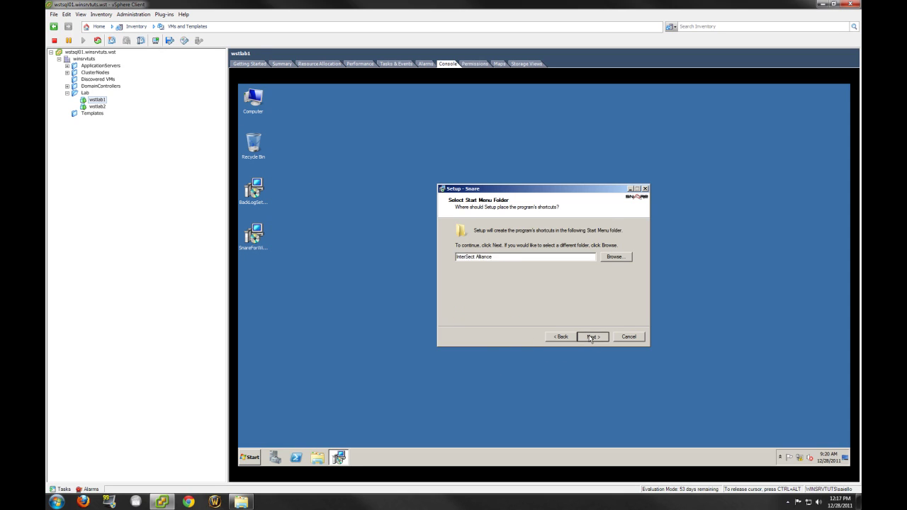
pyautogui.click(592, 337)
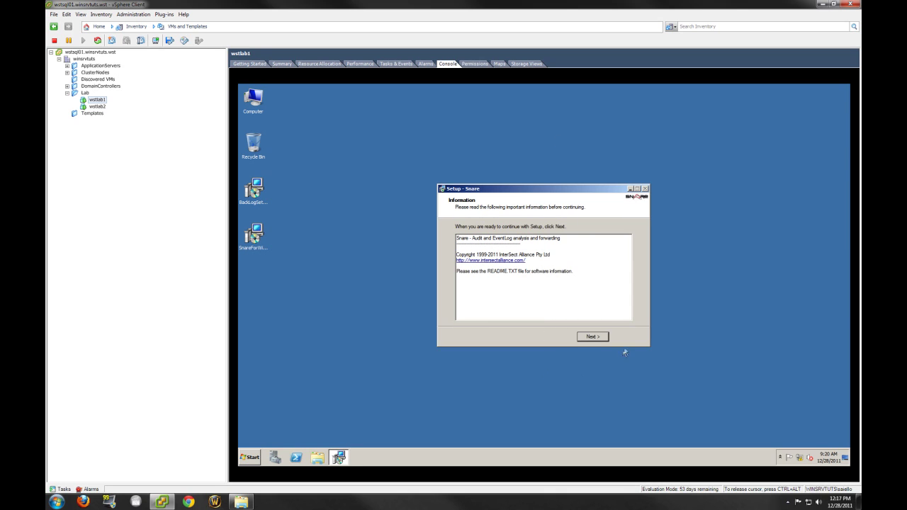
pyautogui.click(593, 337)
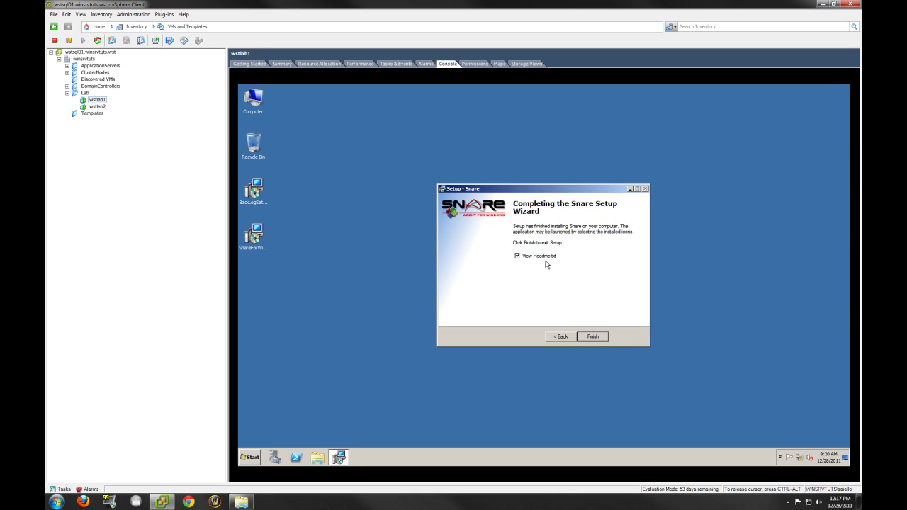
pyautogui.click(593, 337)
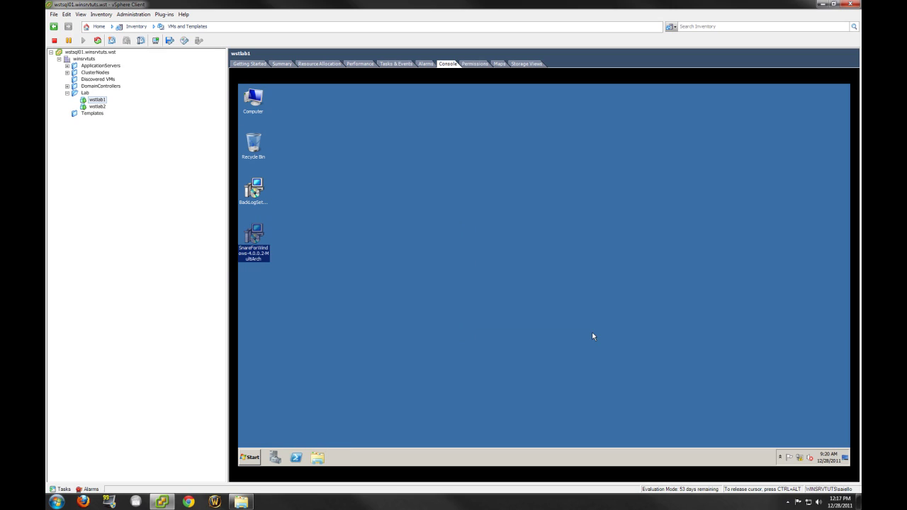
pyautogui.click(592, 260)
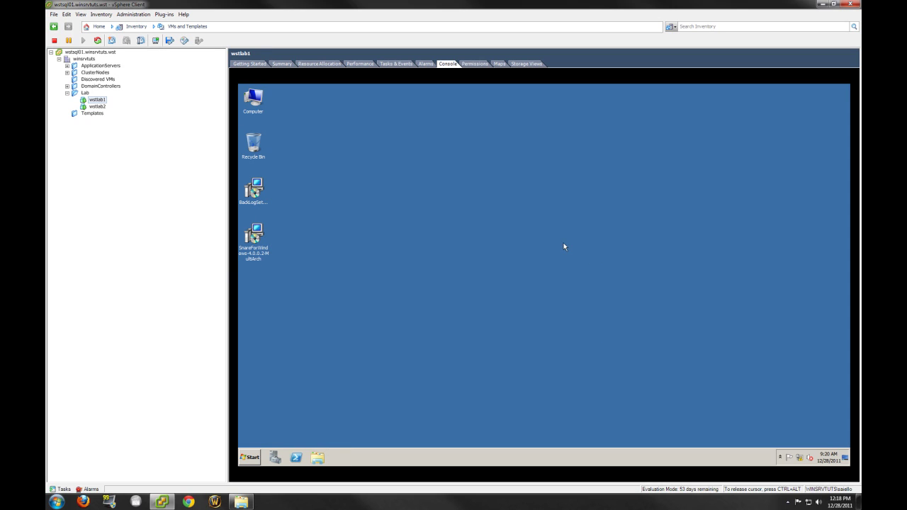
# - On wstlab2, start the SnareForWindows-4.0.0.2-MultiArch setup, accept the license agreement and keep Yes for Snare to take over the EventLog configuration
pyautogui.click(98, 107)
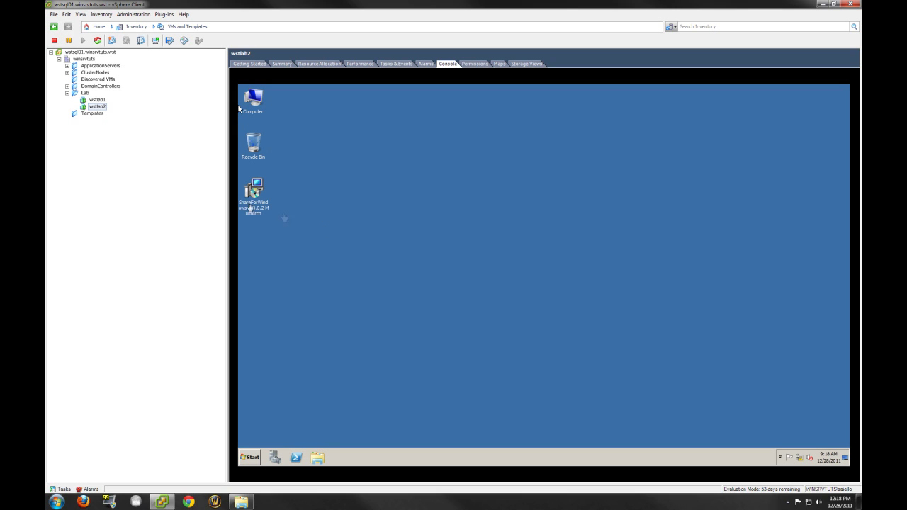
pyautogui.doubleClick(249, 197)
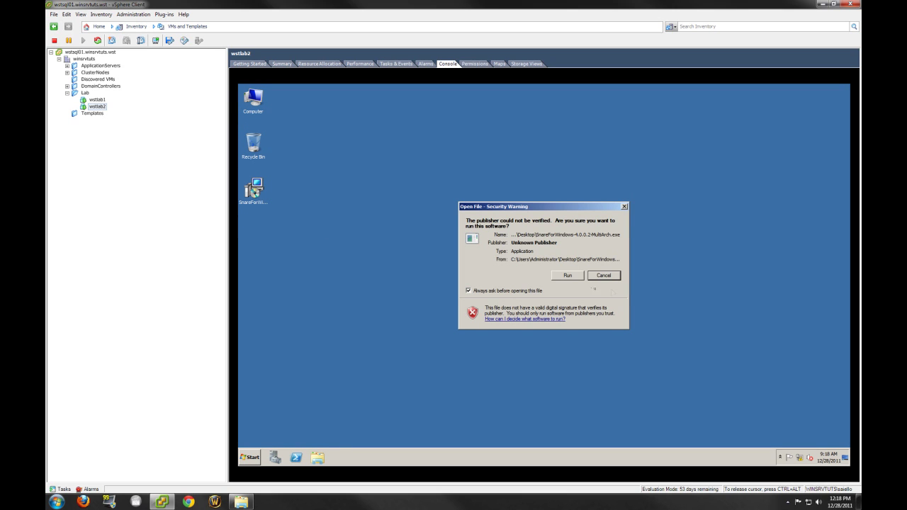
pyautogui.click(569, 277)
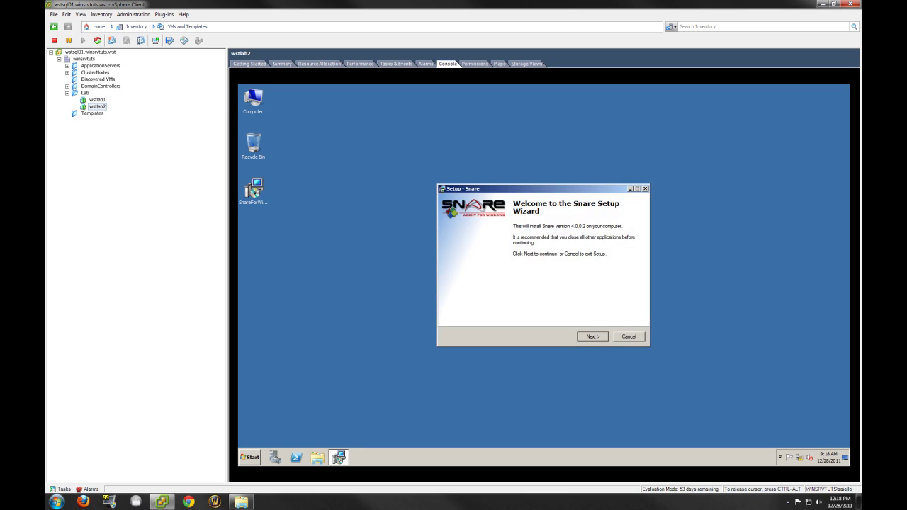
pyautogui.click(593, 337)
pyautogui.click(501, 312)
pyautogui.click(597, 338)
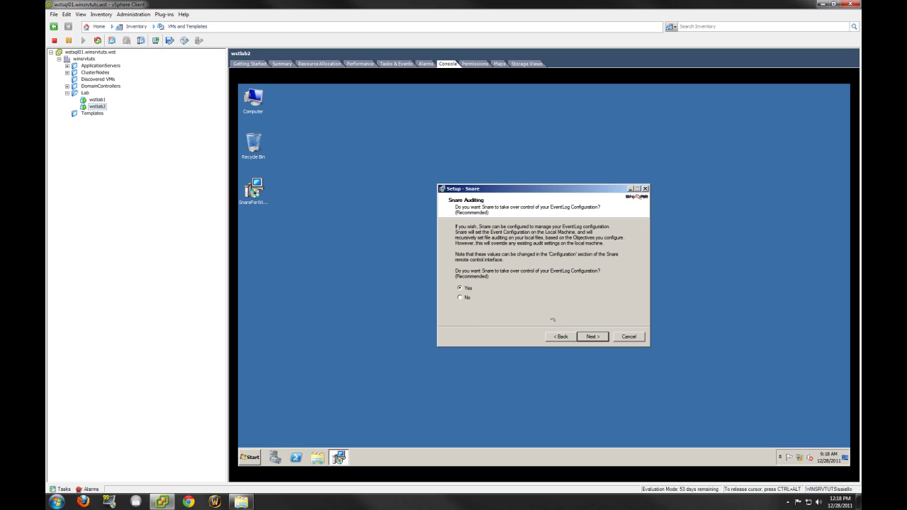
pyautogui.click(595, 338)
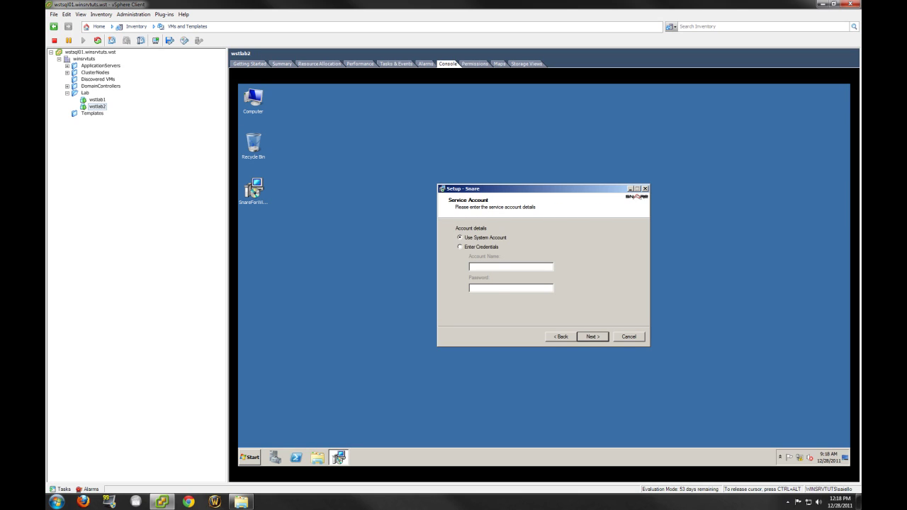
# - In the wstlab2 setup, keep the system account and enable Snare web access with local access only and an access password
pyautogui.click(595, 338)
pyautogui.click(491, 243)
pyautogui.click(465, 300)
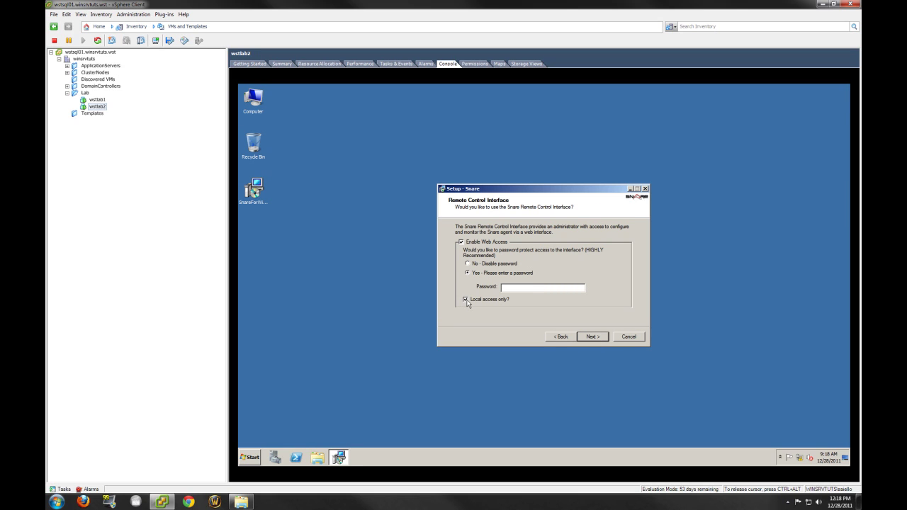
pyautogui.write('••••••••••')
pyautogui.click(589, 337)
# - Install Snare on wstlab2 with the default destination and Start Menu folder, and finish the setup wizard
pyautogui.click(589, 337)
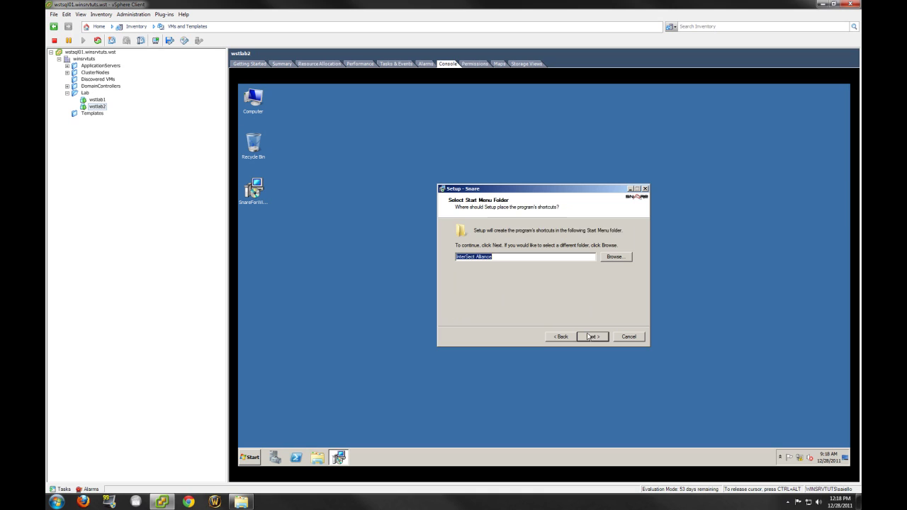
pyautogui.click(588, 337)
pyautogui.click(588, 336)
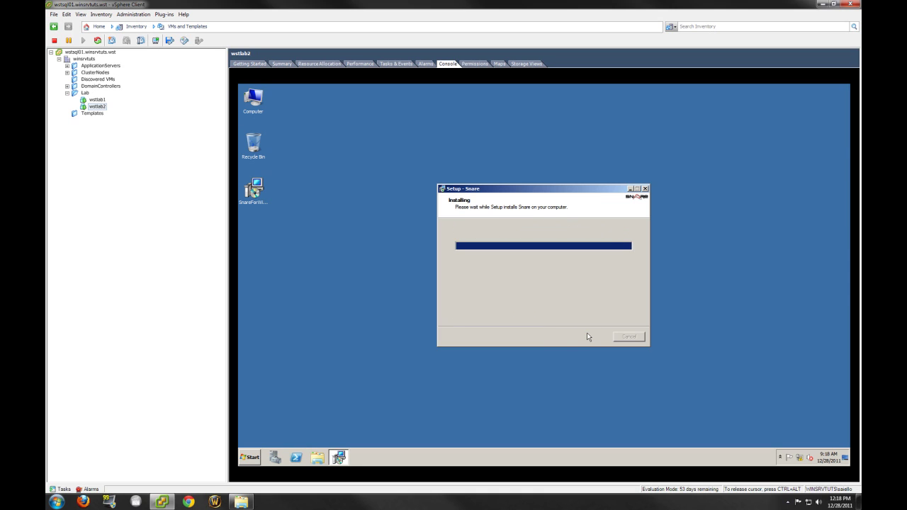
pyautogui.click(588, 336)
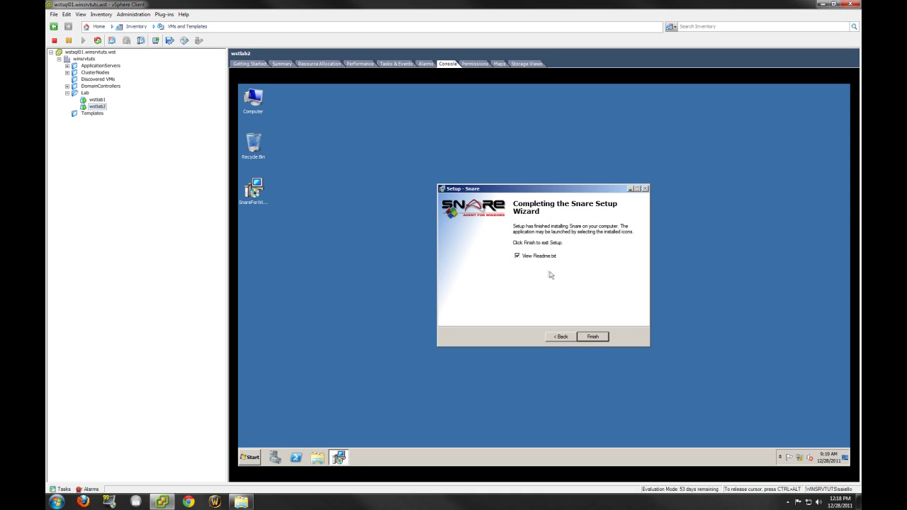
pyautogui.click(599, 335)
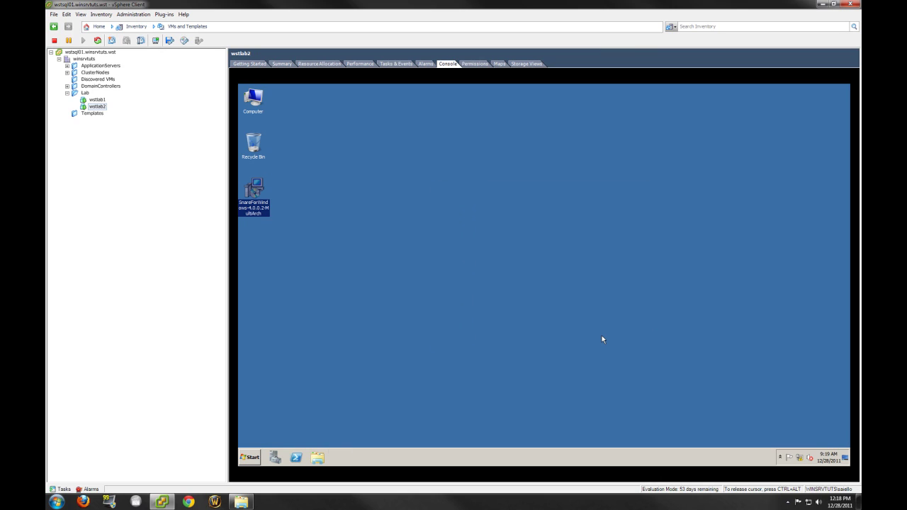
# - Return to the wstlab1 console and open Windows Firewall with Advanced Security in a maximized window
pyautogui.hotkey('ctrl', 'alt')
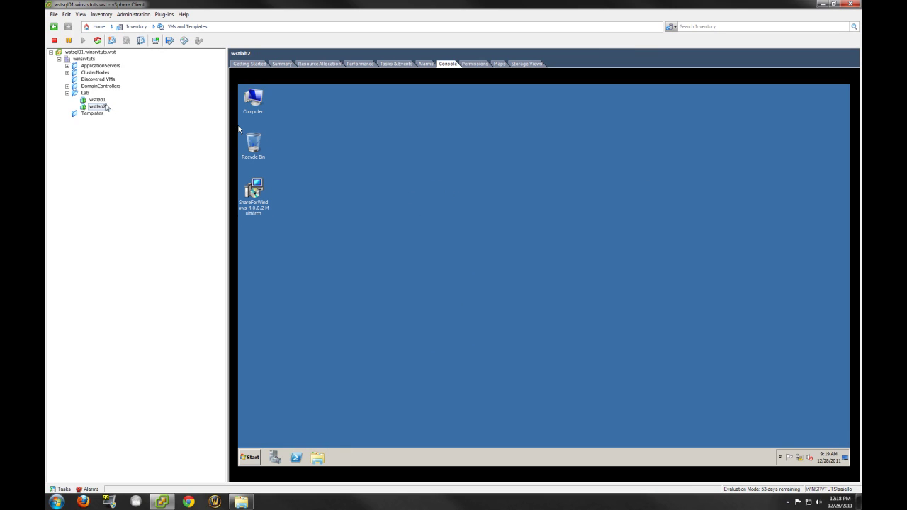
pyautogui.click(97, 100)
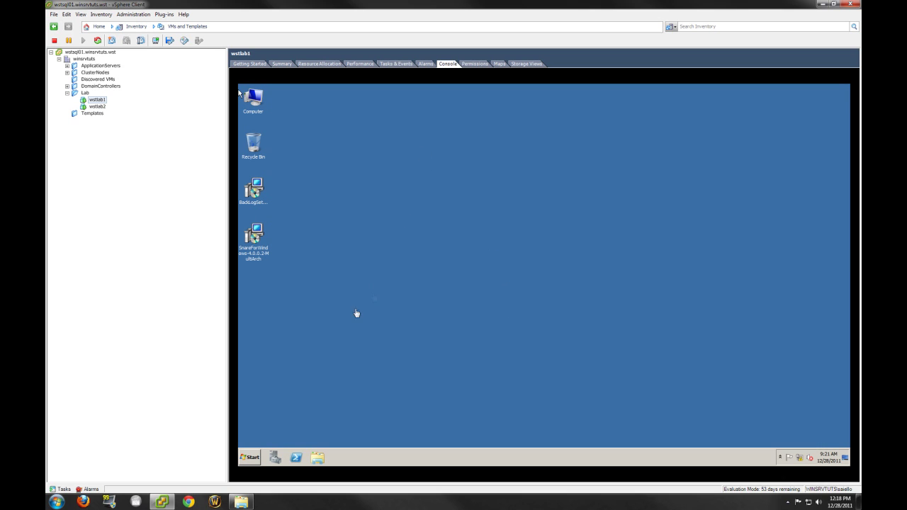
pyautogui.click(357, 314)
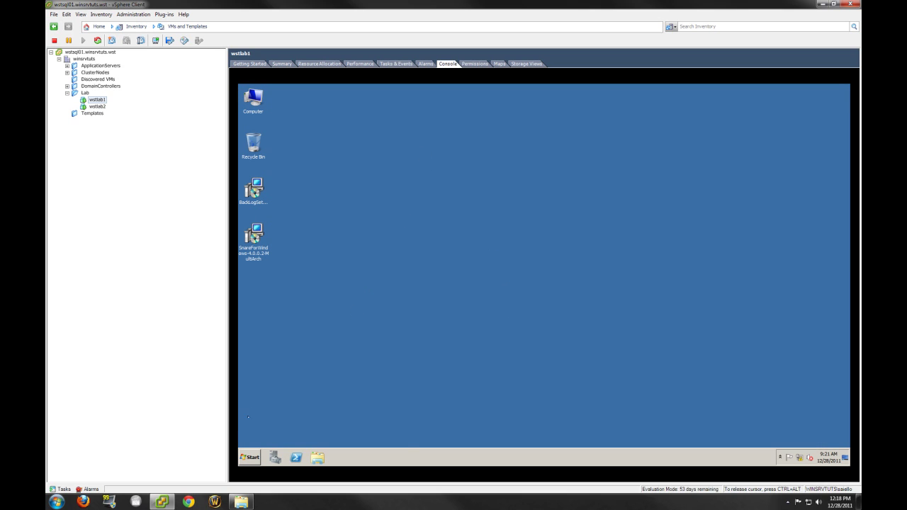
pyautogui.click(243, 456)
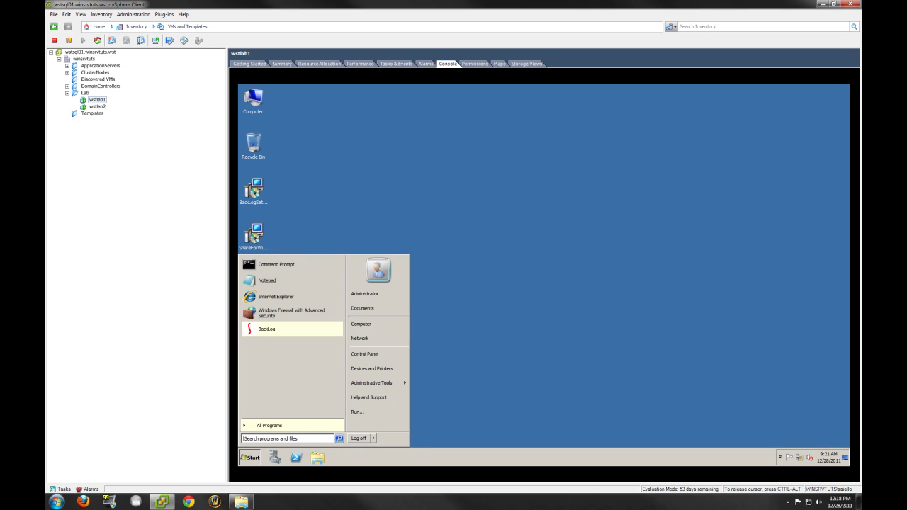
pyautogui.click(272, 316)
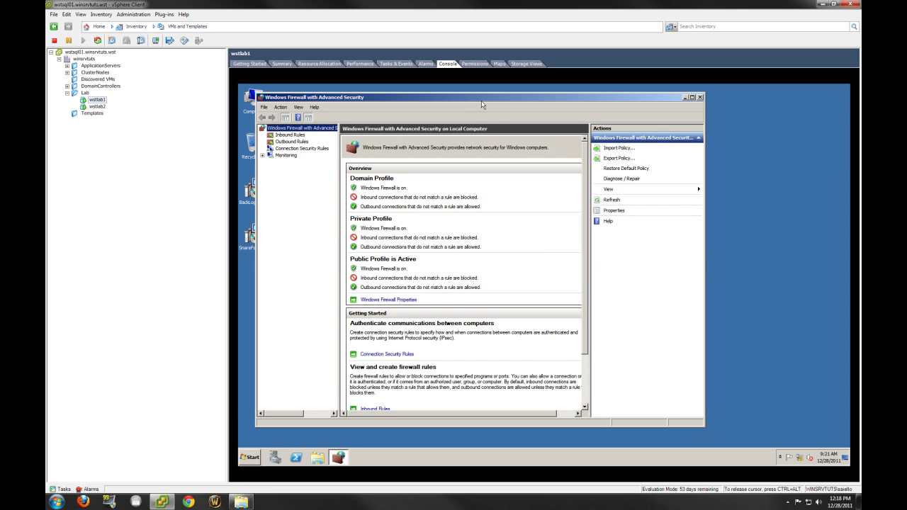
pyautogui.doubleClick(481, 101)
pyautogui.moveTo(319, 240); pyautogui.dragTo(334, 239)
pyautogui.click(259, 459)
pyautogui.click(276, 305)
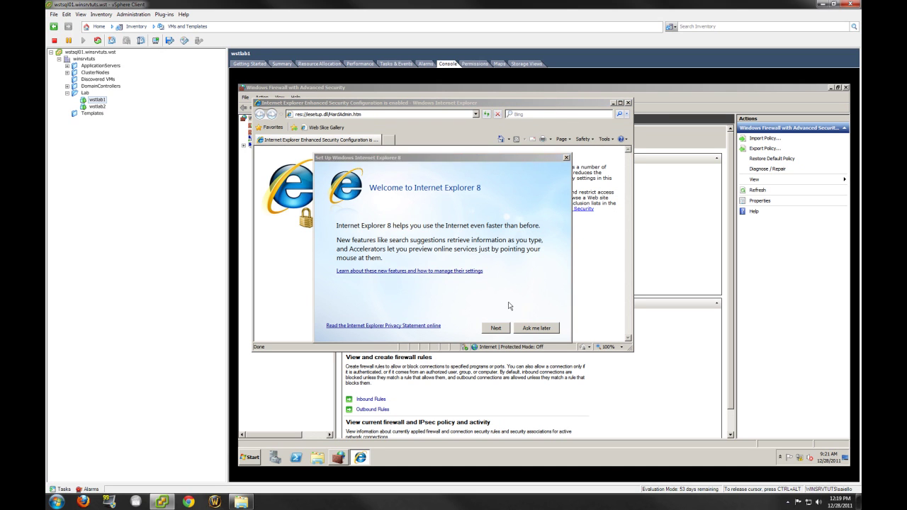
pyautogui.click(535, 330)
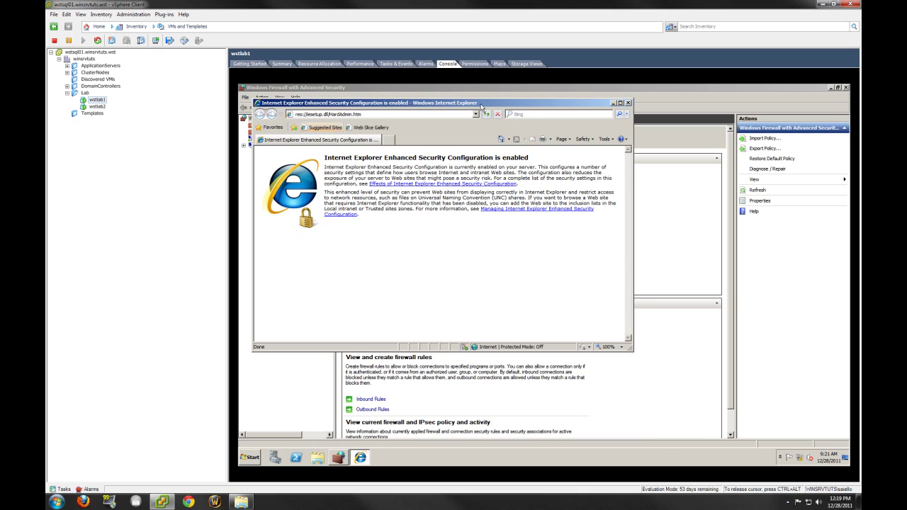
pyautogui.doubleClick(480, 104)
pyautogui.click(408, 99)
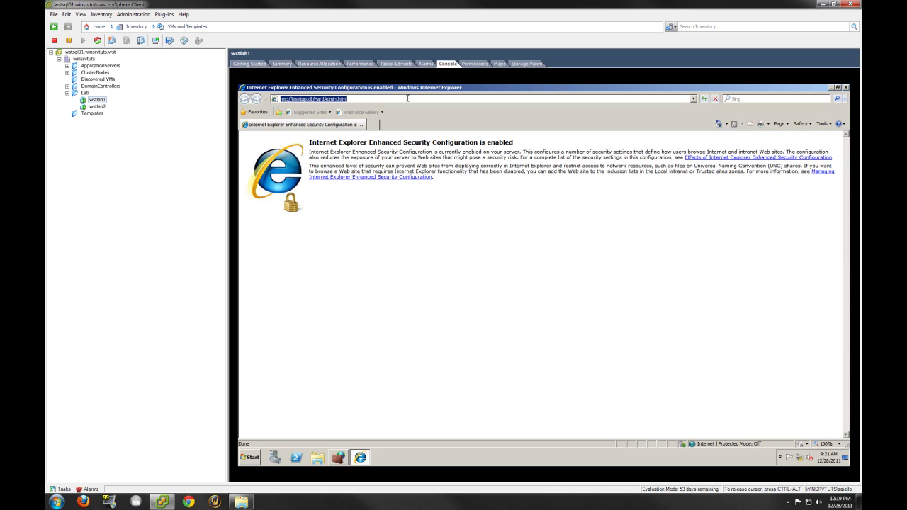
pyautogui.write('http://')
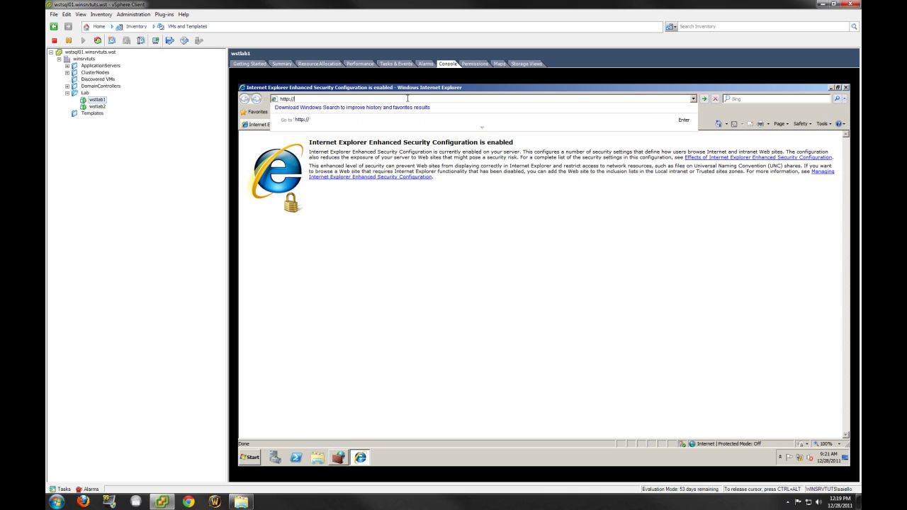
pyautogui.write('localhost:6161')
pyautogui.press('Return')
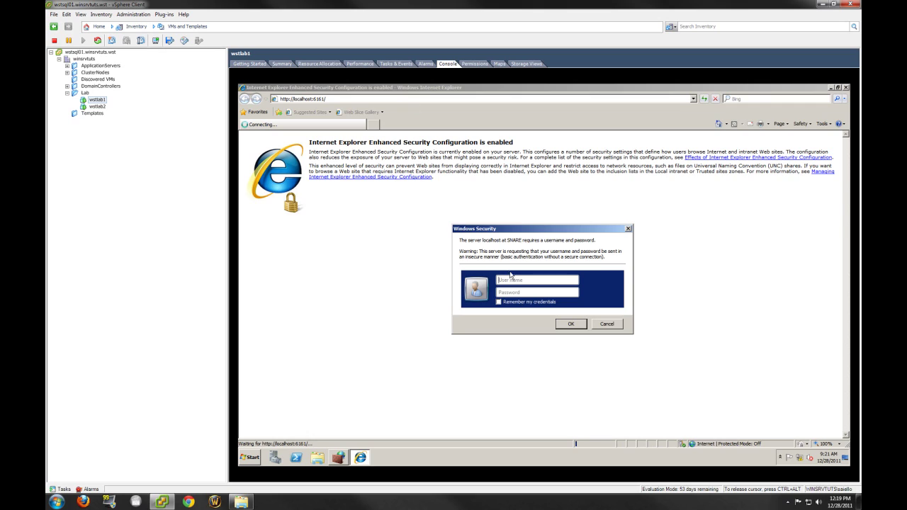
# - Log in to the Snare web interface with the user name Snare and the access password
pyautogui.click(515, 279)
pyautogui.write('Snare')
pyautogui.press('Tab')
pyautogui.write('••••••••••')
pyautogui.click(567, 323)
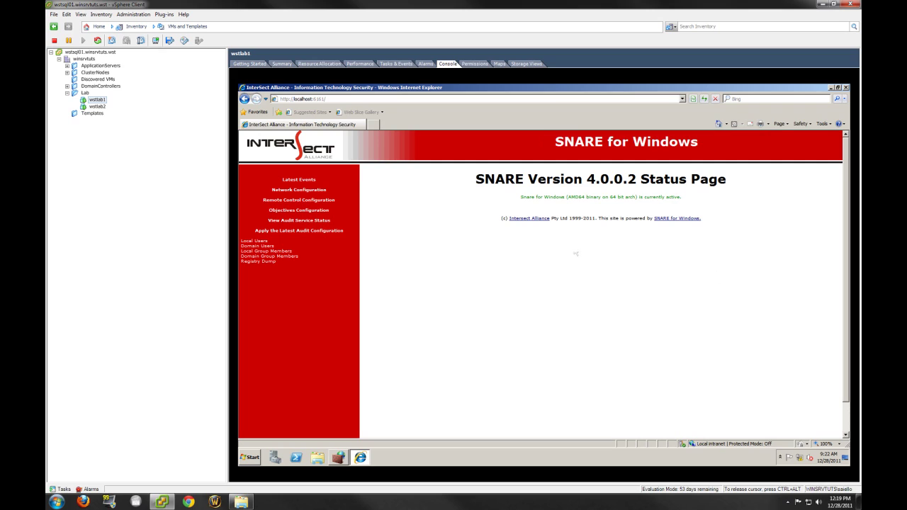
# - Open Snare's Latest Events page and examine the logged security and system events
pyautogui.click(308, 182)
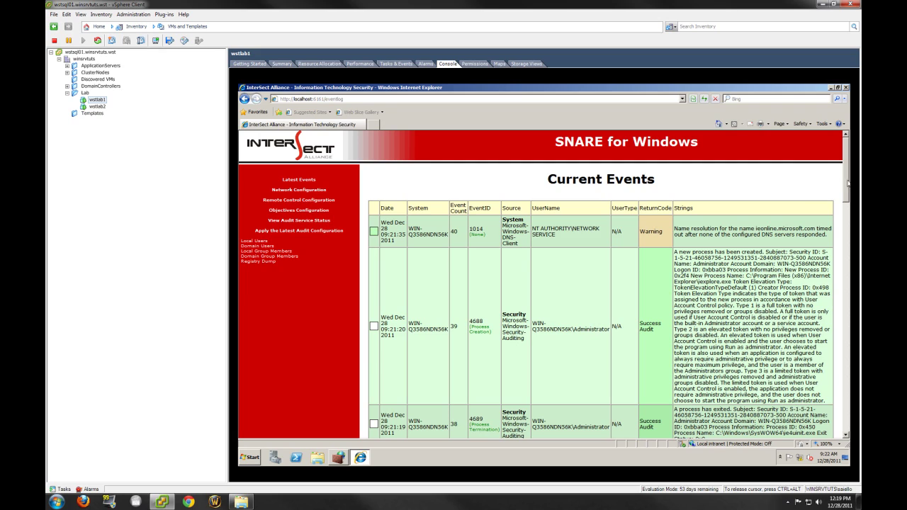
pyautogui.moveTo(848, 183); pyautogui.dragTo(846, 255)
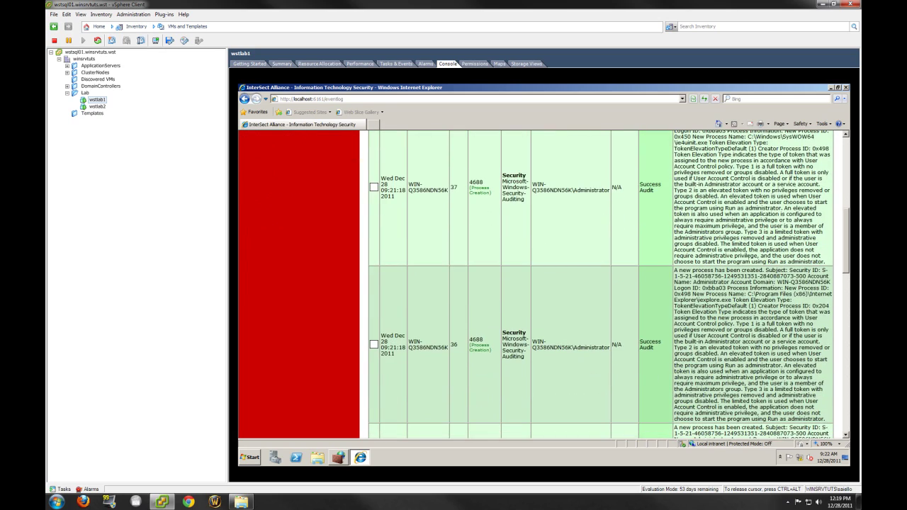
pyautogui.moveTo(408, 342); pyautogui.dragTo(448, 349)
pyautogui.scroll(10, 601, 286)
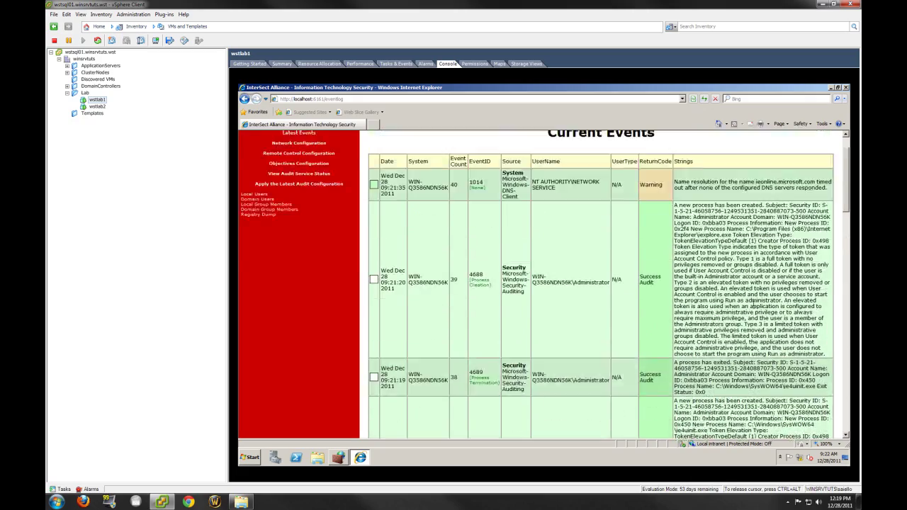
pyautogui.scroll(-10, 600, 285)
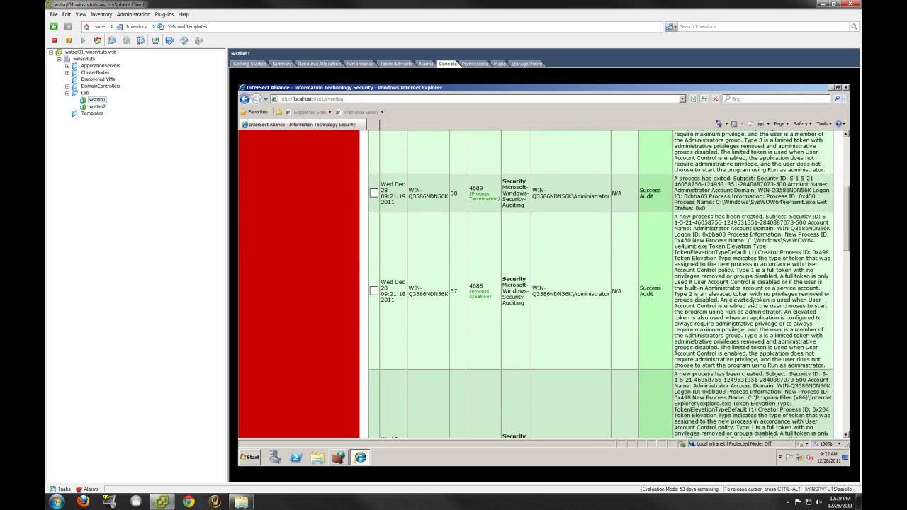
pyautogui.scroll(-3, 752, 303)
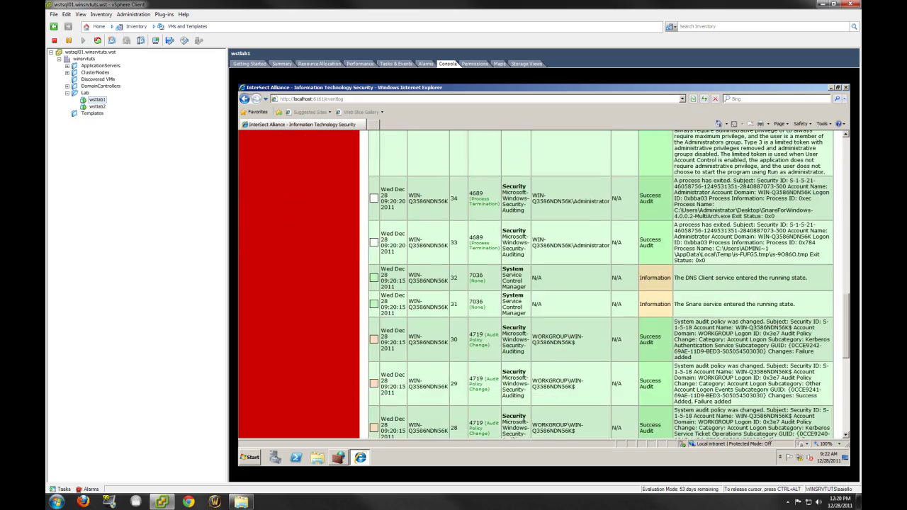
pyautogui.scroll(-5, 520, 374)
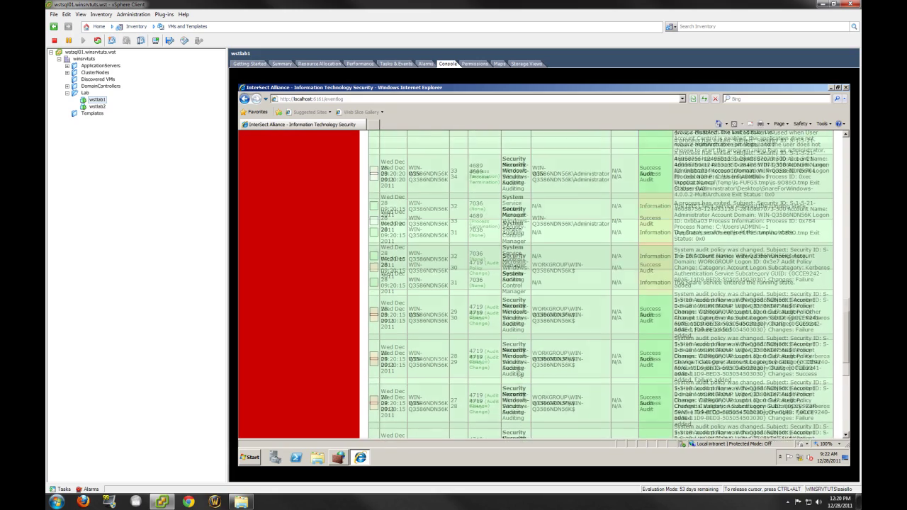
# - Open Snare's Network Configuration page and select the current Destination Snare Server address for replacement
pyautogui.scroll(15, 519, 373)
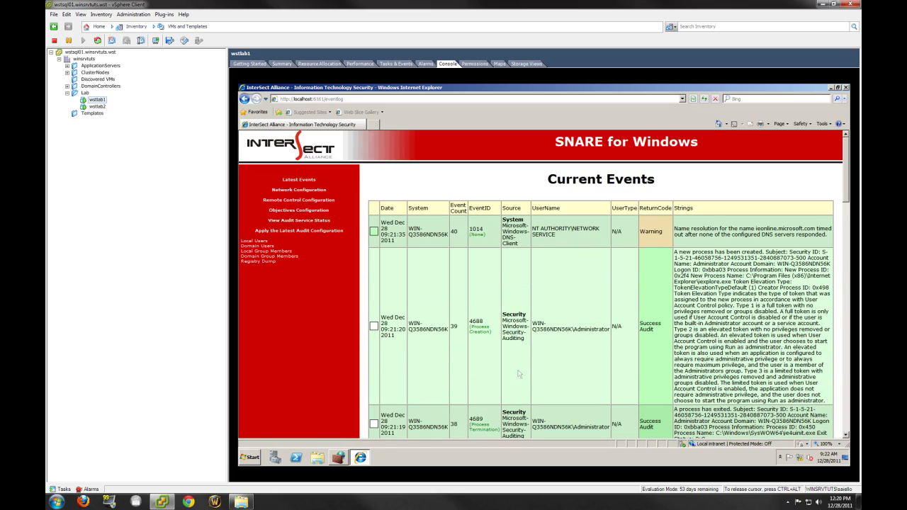
pyautogui.click(299, 193)
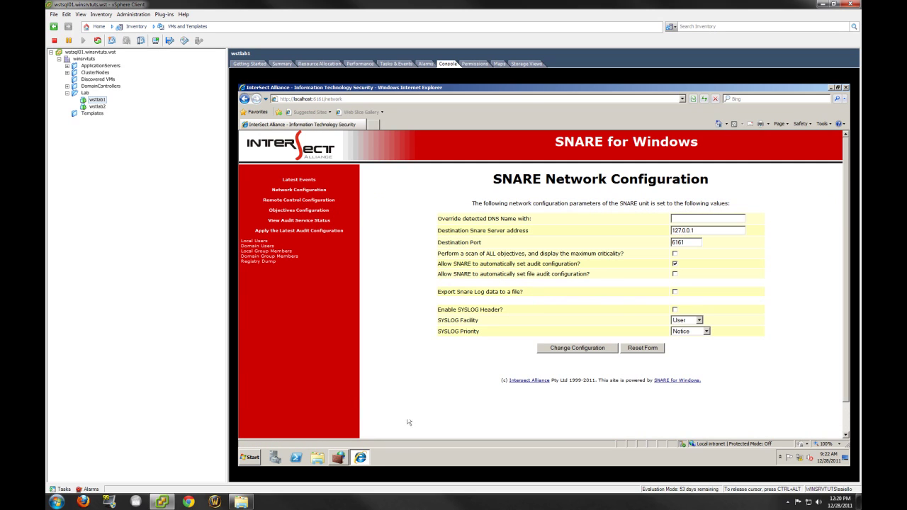
pyautogui.doubleClick(708, 230)
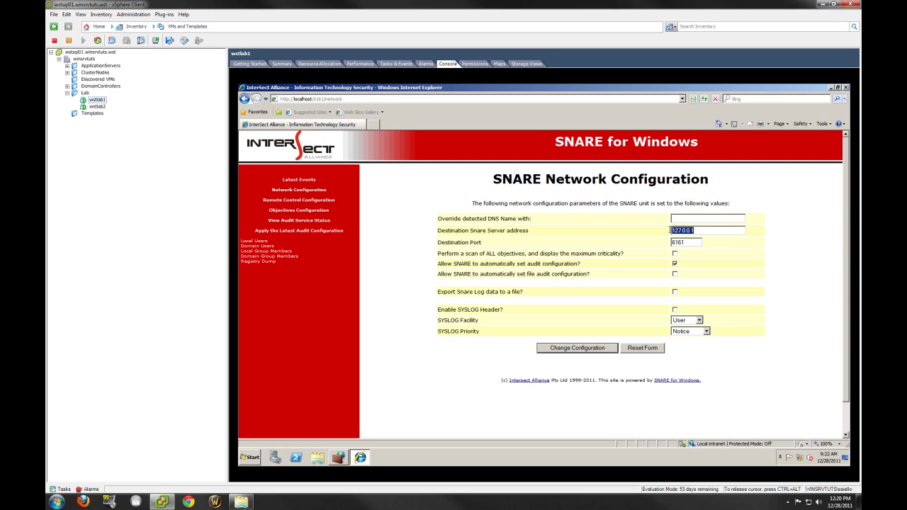
pyautogui.click(700, 232)
pyautogui.moveTo(701, 231); pyautogui.dragTo(664, 233)
pyautogui.click(705, 234)
pyautogui.moveTo(707, 230); pyautogui.dragTo(666, 232)
# - Open a Command Prompt on wstlab1 and run ipconfig to look up the server's IPv4 address
pyautogui.click(255, 461)
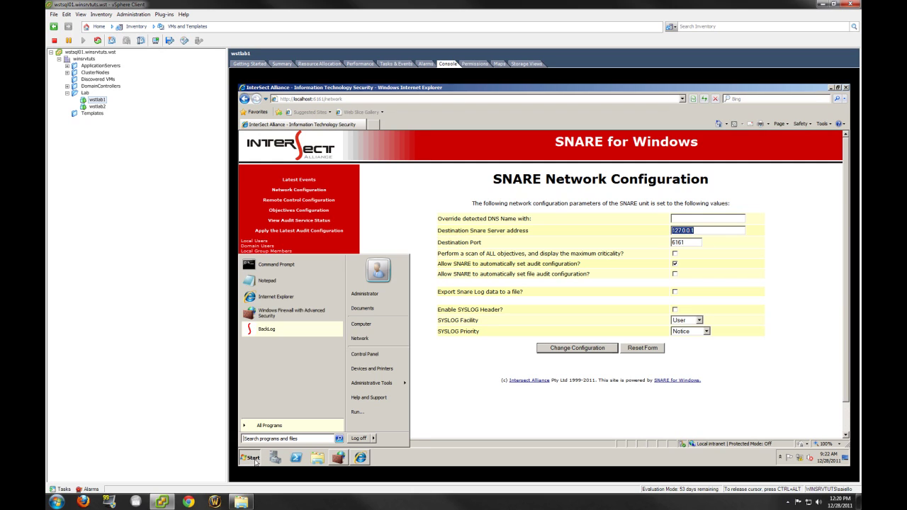
pyautogui.click(289, 269)
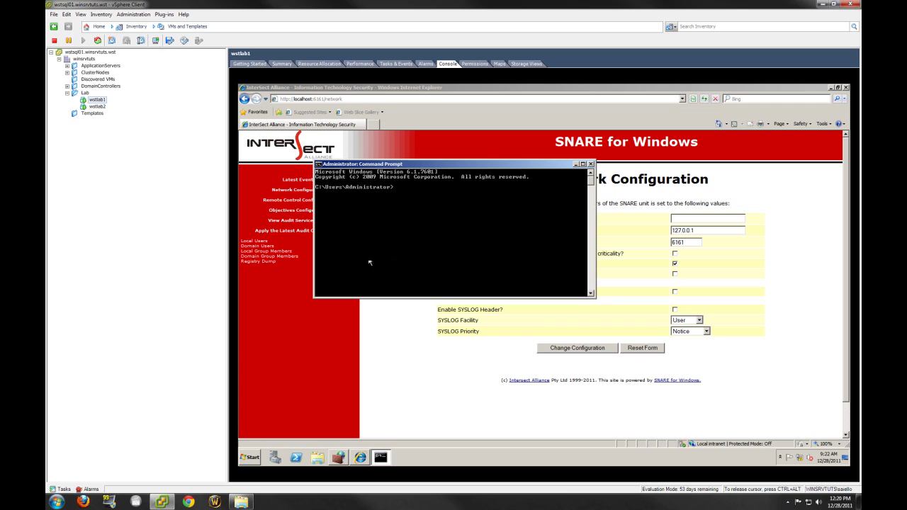
pyautogui.write('ipconfig')
pyautogui.press('Return')
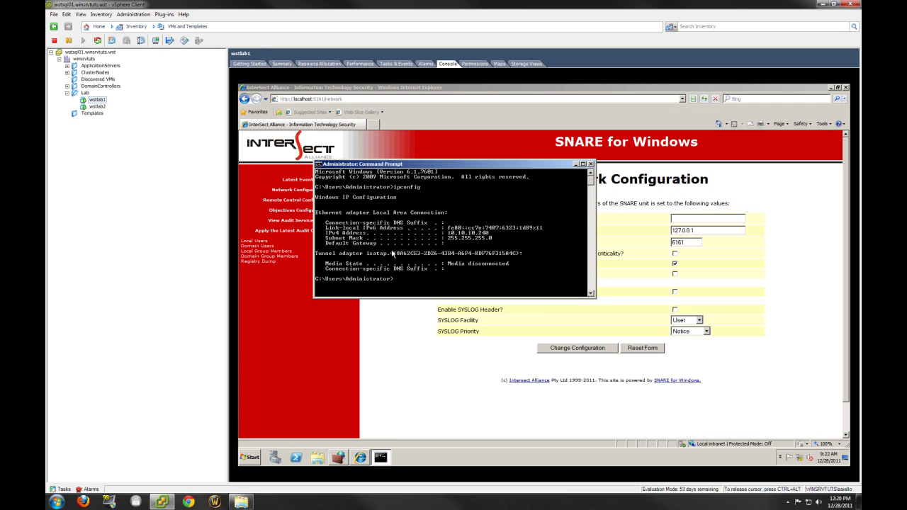
# - Set the Destination Snare Server address to 10.10.10.240, and enable automatic file audit configuration and exporting Snare log data to a file
pyautogui.click(576, 164)
pyautogui.write('10')
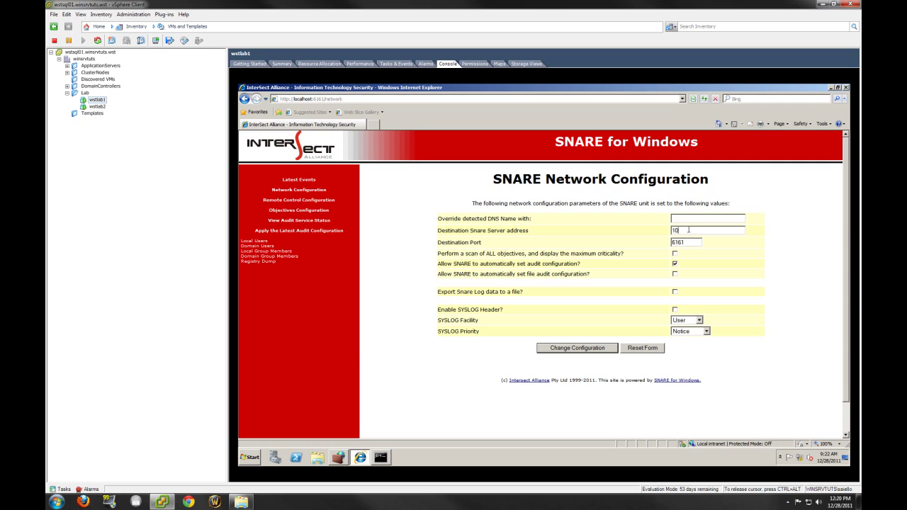
pyautogui.write('.10.10.2')
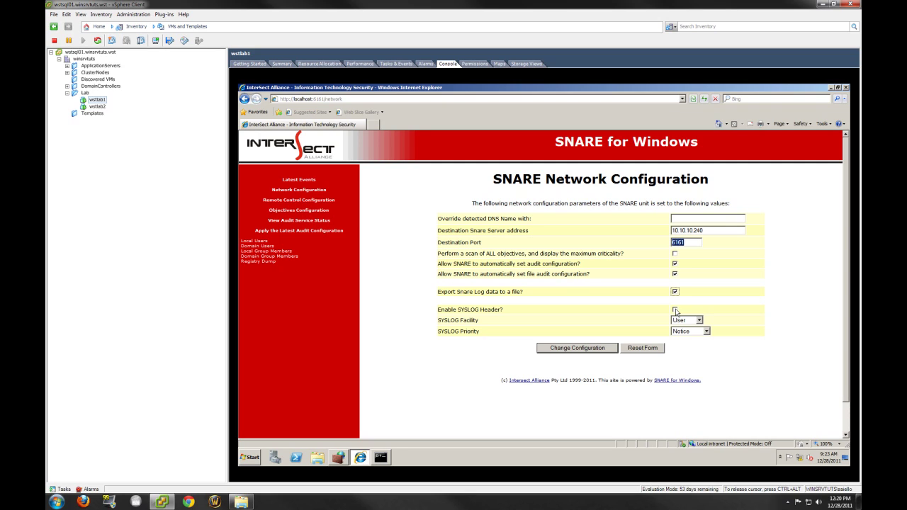
# - Enable the SYSLOG header with facility Syslog and priority DYNAMIC, and apply the network configuration
pyautogui.click(675, 310)
pyautogui.click(692, 321)
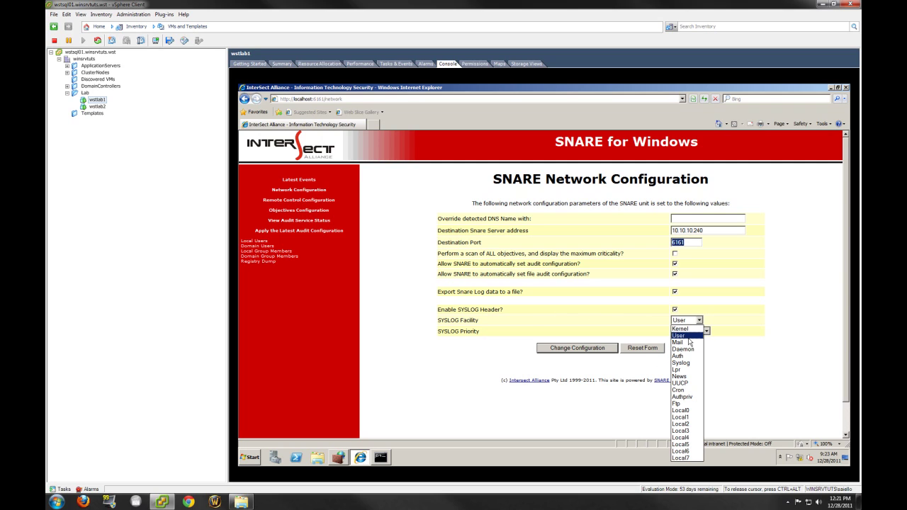
pyautogui.click(678, 364)
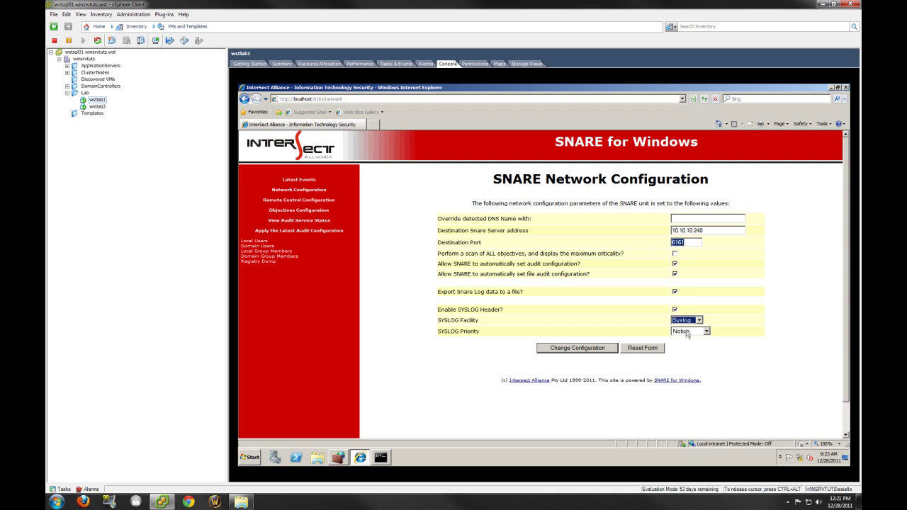
pyautogui.click(686, 332)
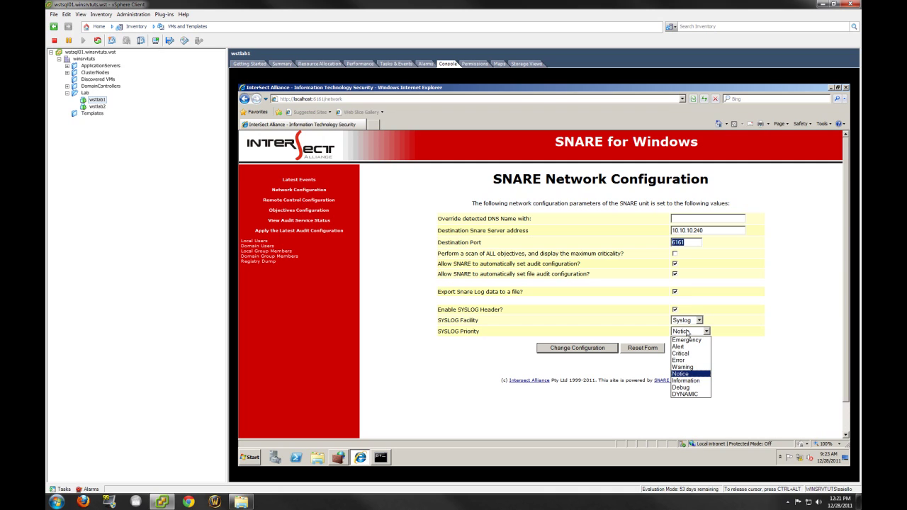
pyautogui.click(689, 394)
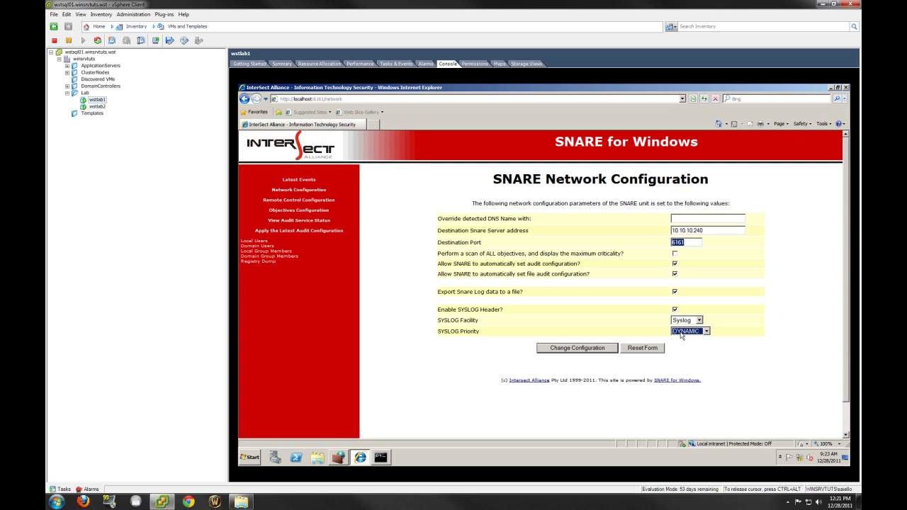
pyautogui.click(486, 390)
pyautogui.click(583, 350)
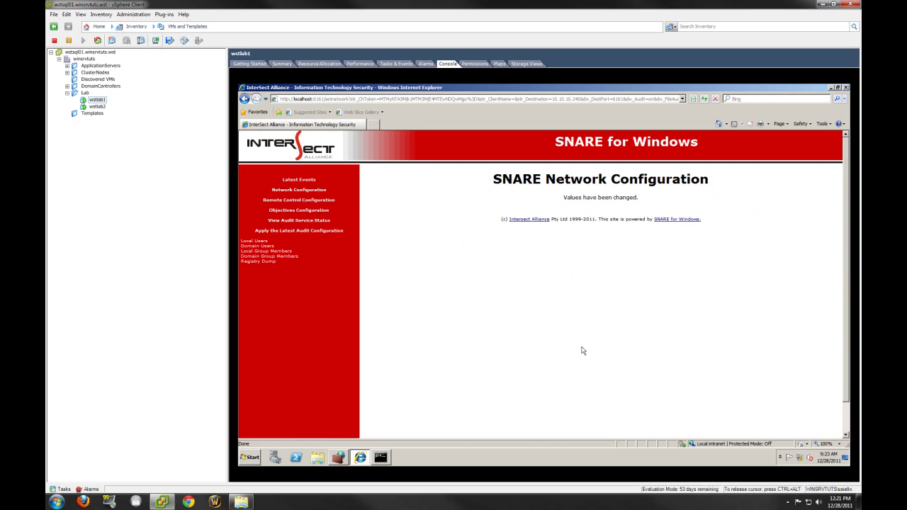
# - Open the Latest Events page and examine the logged events and their return codes, including the DNS Client warning
pyautogui.click(298, 179)
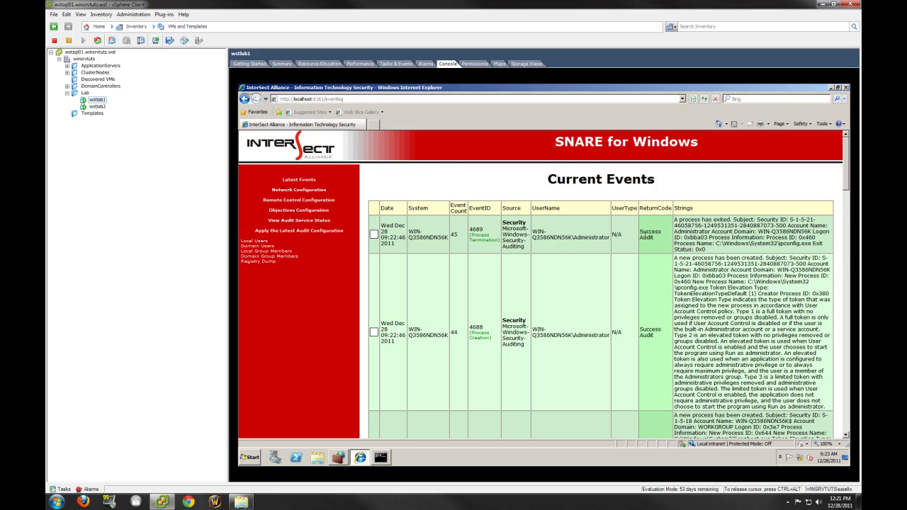
pyautogui.scroll(-15, 664, 294)
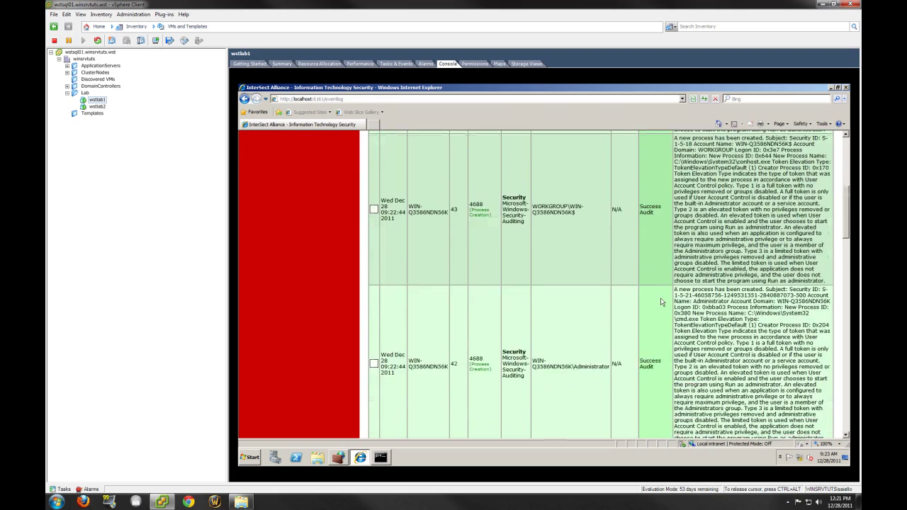
pyautogui.scroll(3, 660, 298)
pyautogui.moveTo(663, 253); pyautogui.dragTo(647, 253)
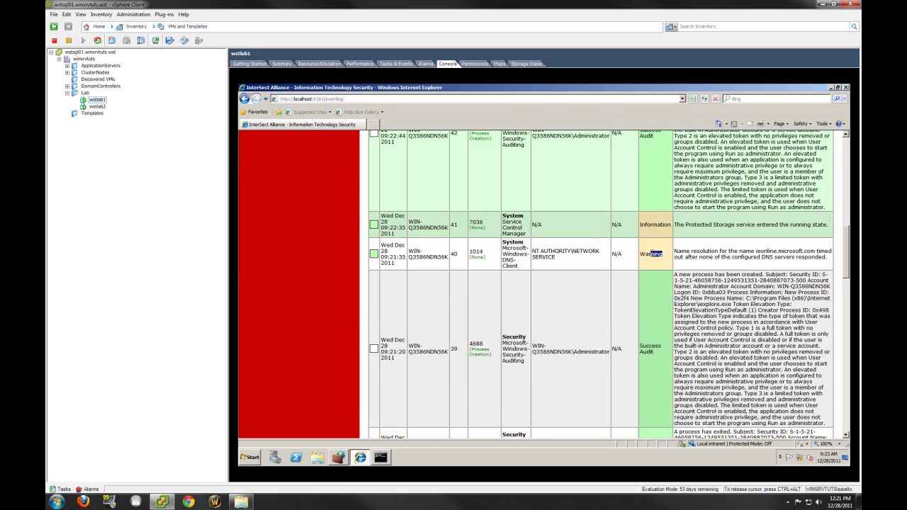
pyautogui.click(641, 304)
pyautogui.scroll(12, 648, 351)
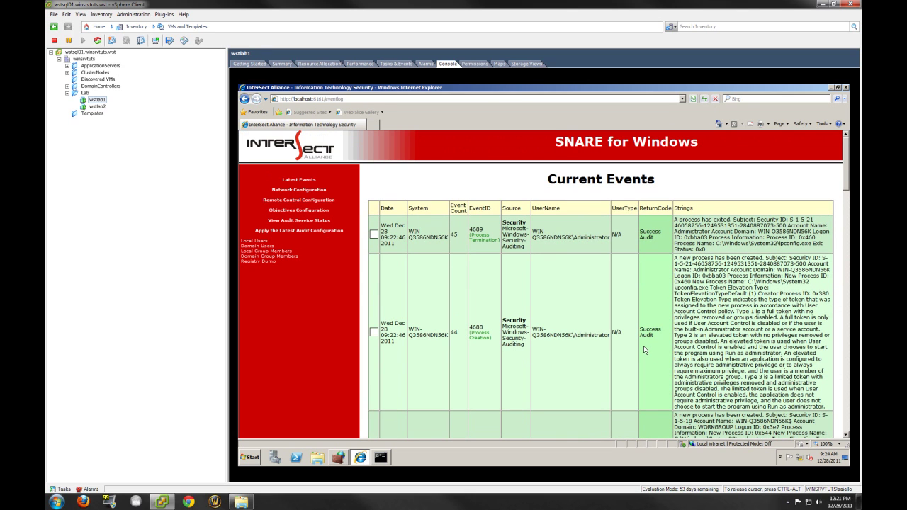
# - Set Snare's Destination Port to 514 and apply the network configuration, accepting the browser's AutoComplete offer
pyautogui.click(306, 192)
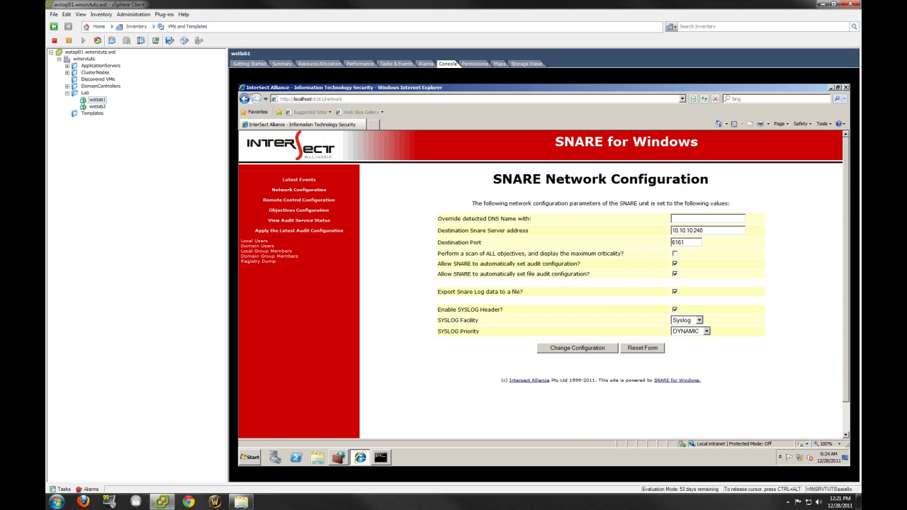
pyautogui.moveTo(719, 235); pyautogui.dragTo(674, 223)
pyautogui.click(707, 235)
pyautogui.moveTo(693, 242); pyautogui.dragTo(669, 244)
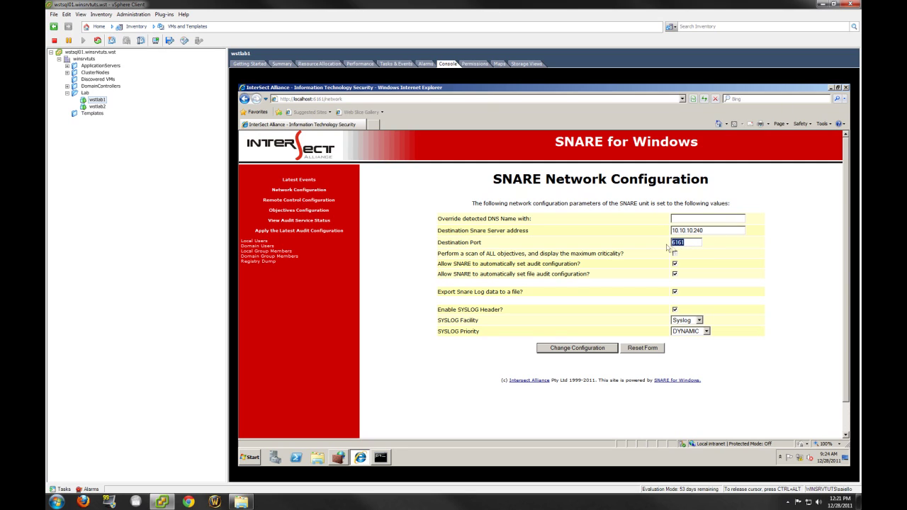
pyautogui.write('514')
pyautogui.click(574, 352)
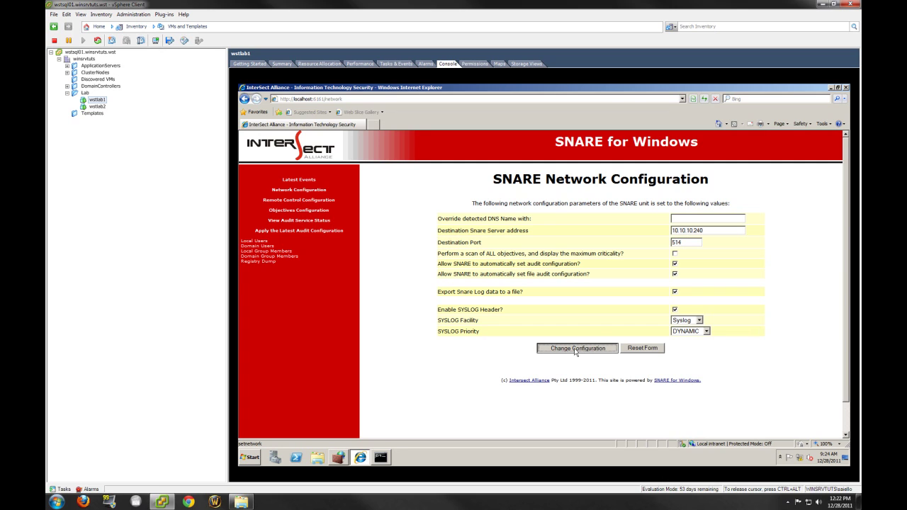
pyautogui.click(563, 292)
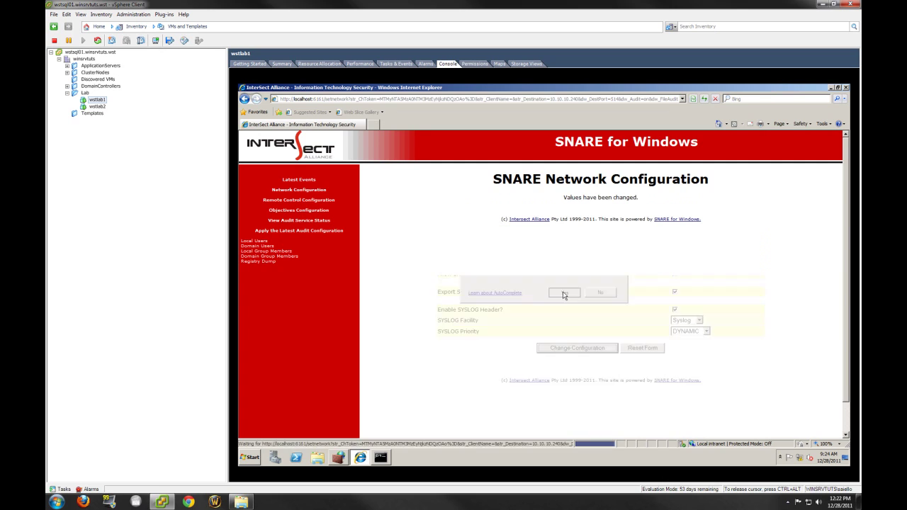
# - Reopen the Network Configuration page and review the destination address, port, audit configuration, log export and SYSLOG settings
pyautogui.click(312, 192)
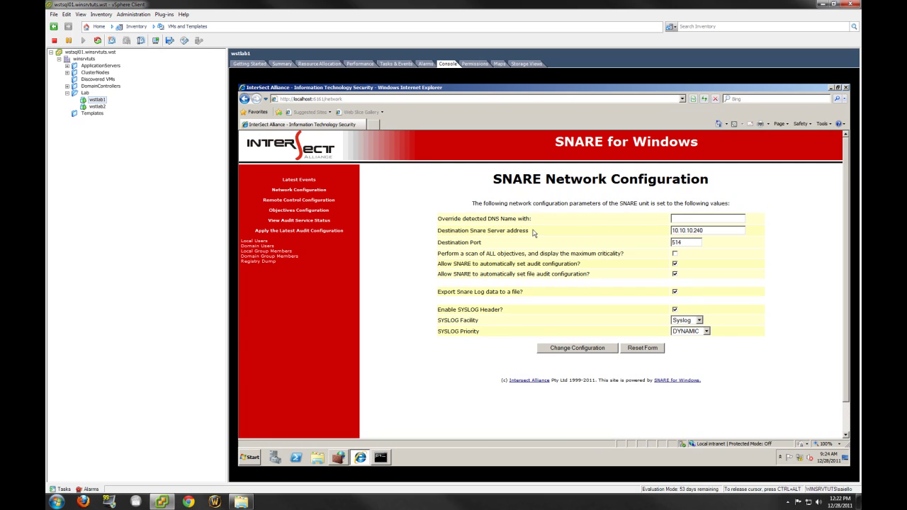
pyautogui.moveTo(532, 230); pyautogui.dragTo(436, 230)
pyautogui.moveTo(694, 231); pyautogui.dragTo(659, 230)
pyautogui.click(725, 233)
pyautogui.moveTo(696, 241); pyautogui.dragTo(670, 241)
pyautogui.click(686, 243)
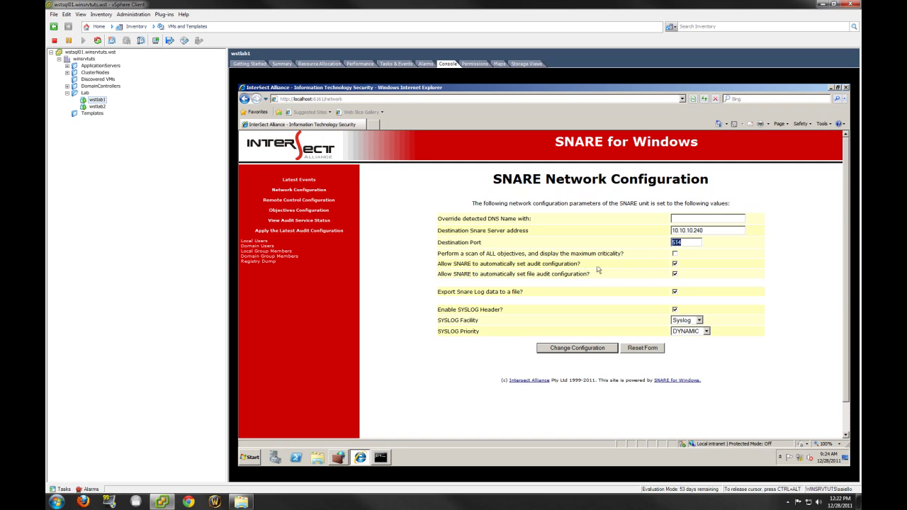
pyautogui.moveTo(480, 262); pyautogui.dragTo(578, 263)
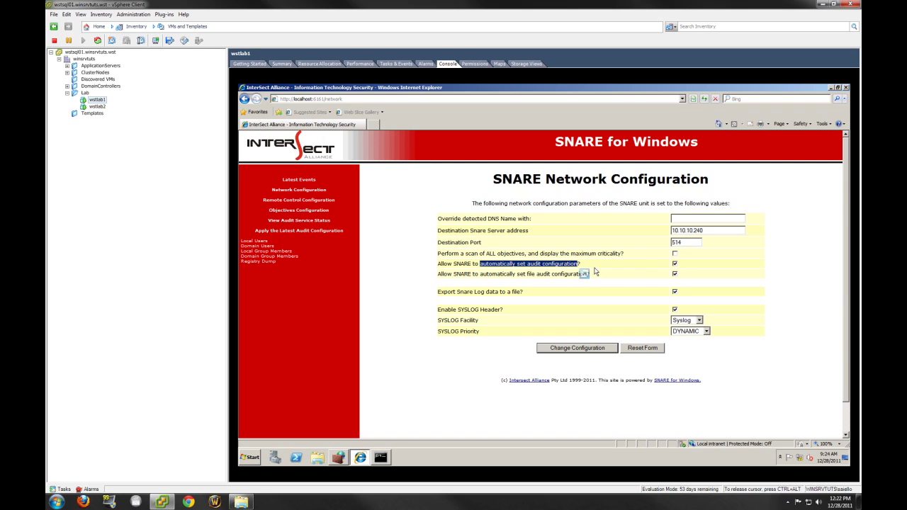
pyautogui.click(587, 273)
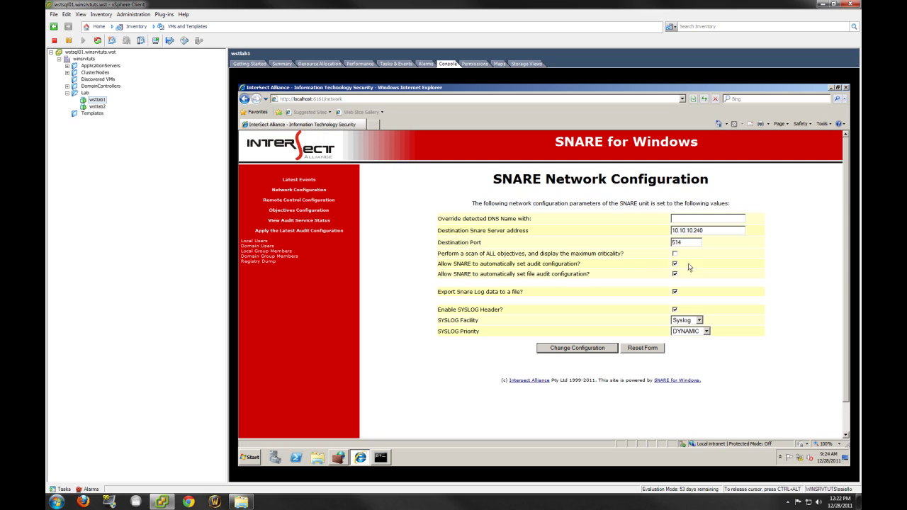
pyautogui.moveTo(450, 277); pyautogui.dragTo(599, 277)
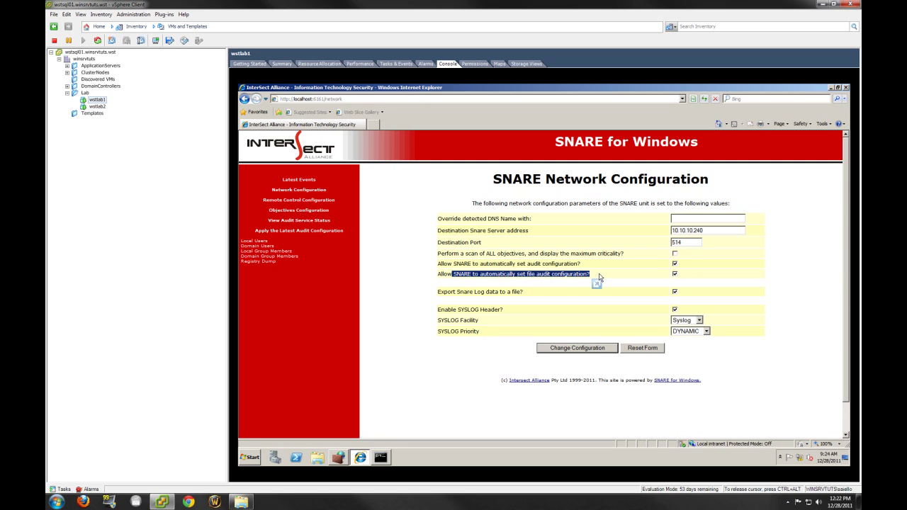
pyautogui.click(599, 277)
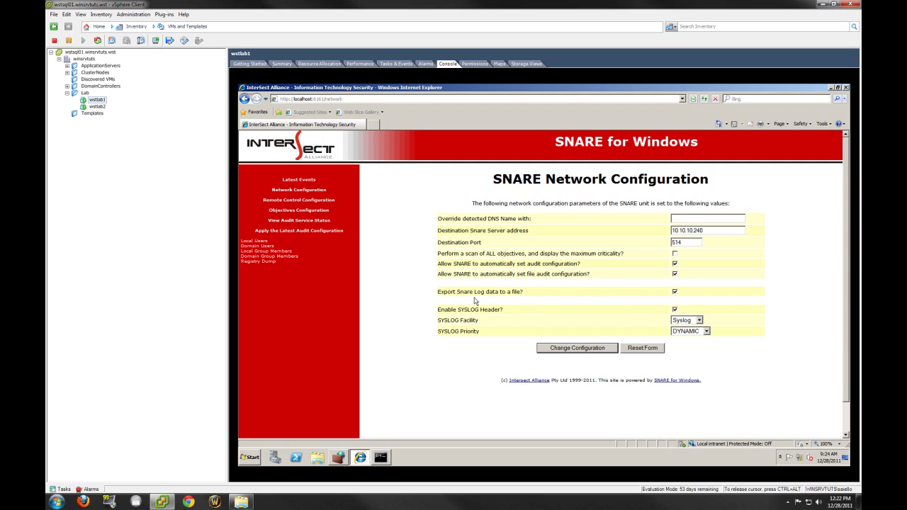
pyautogui.moveTo(538, 296); pyautogui.dragTo(446, 298)
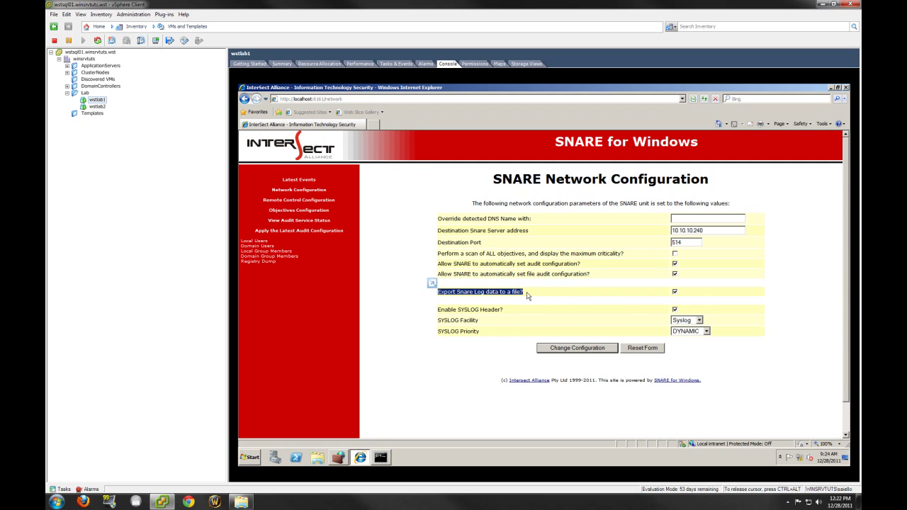
pyautogui.click(527, 297)
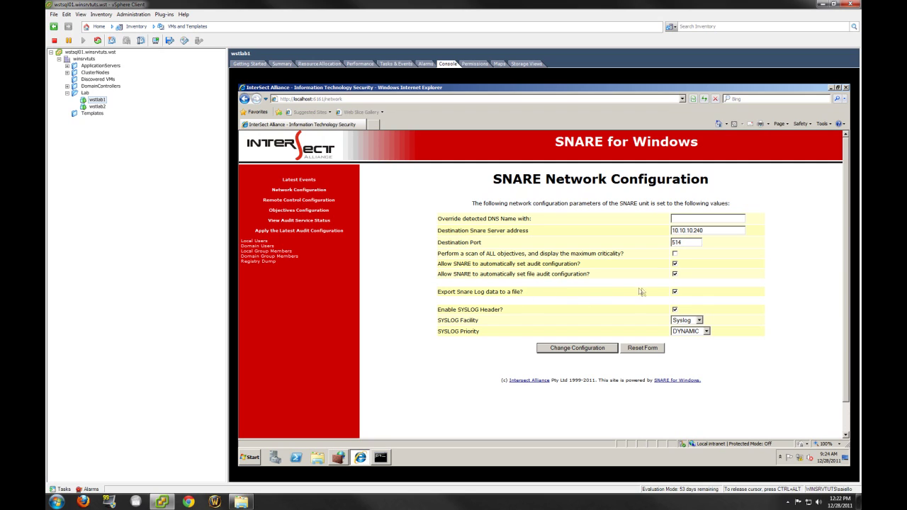
pyautogui.click(698, 320)
pyautogui.click(729, 315)
pyautogui.click(594, 348)
# - Switch to Windows Firewall with Advanced Security and look through the list of Inbound Rules
pyautogui.click(337, 458)
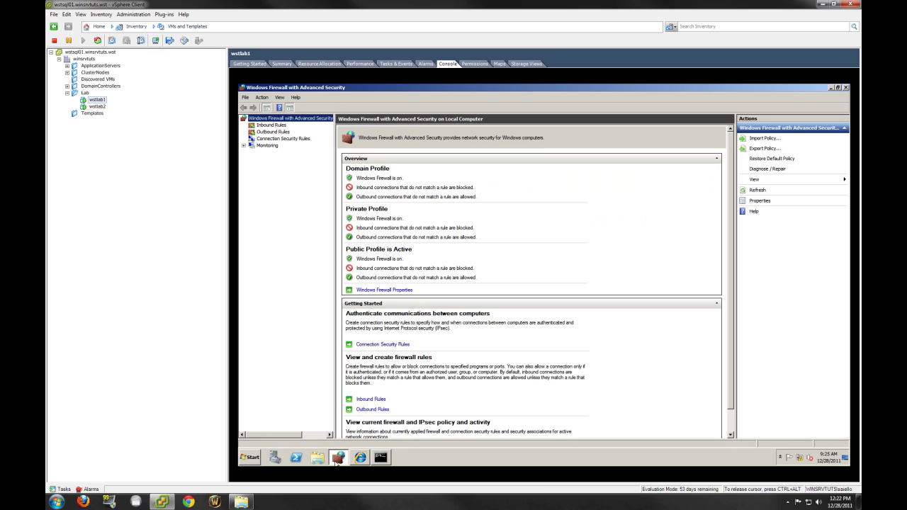
pyautogui.rightClick(282, 117)
pyautogui.click(274, 216)
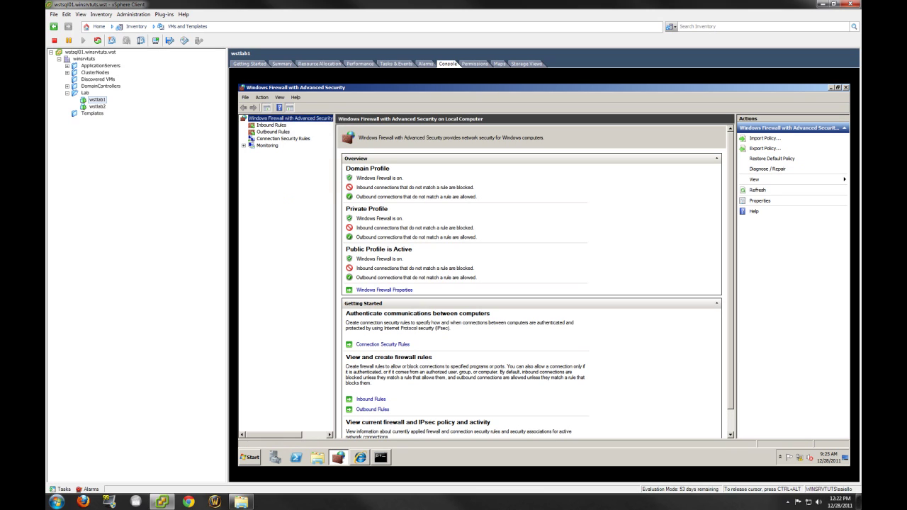
pyautogui.click(277, 126)
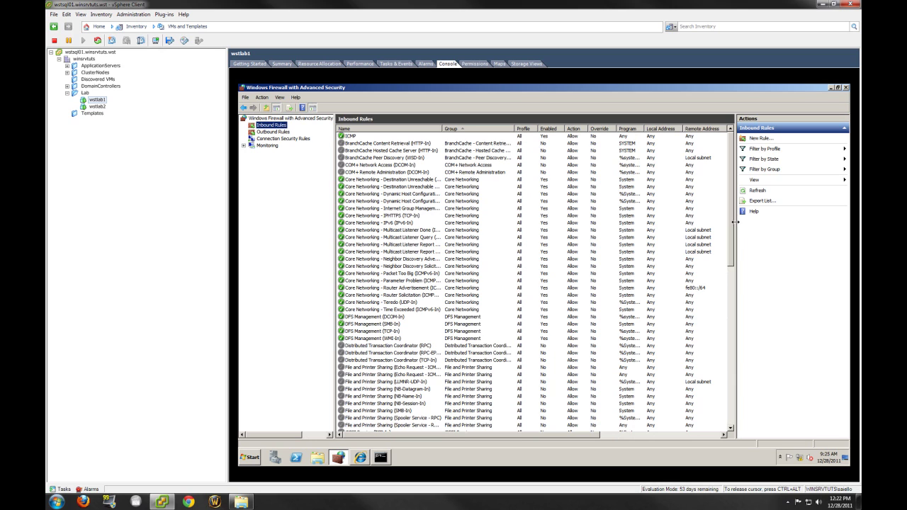
pyautogui.scroll(-15, 732, 228)
pyautogui.scroll(15, 722, 213)
# - Bring up the actions available for Inbound Rules, where a new rule can be created
pyautogui.rightClick(275, 126)
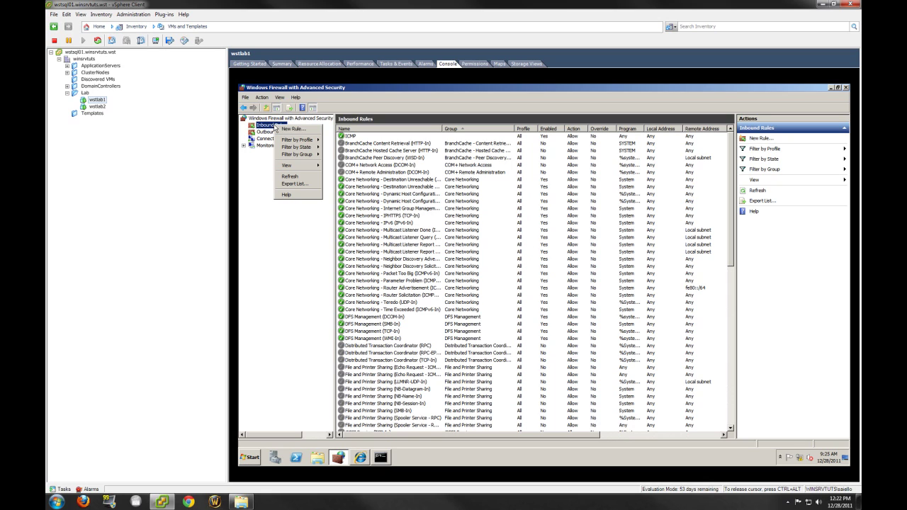
pyautogui.click(266, 205)
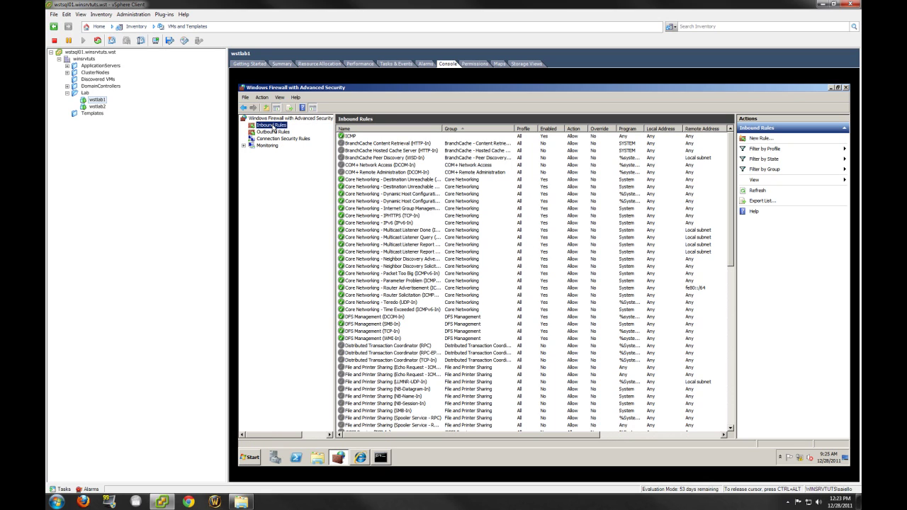
pyautogui.rightClick(272, 126)
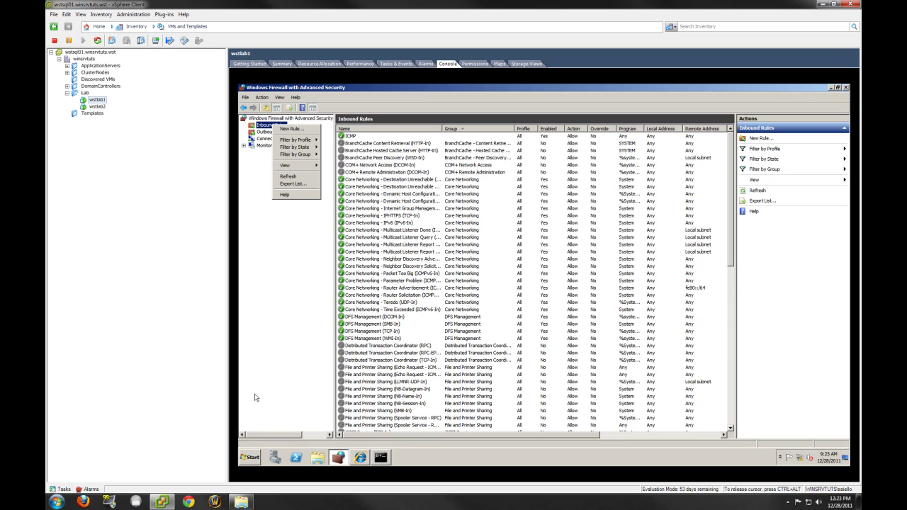
# - Open Windows Firewall with Advanced Security and define a new inbound Port rule for specific local UDP port 514
pyautogui.click(250, 457)
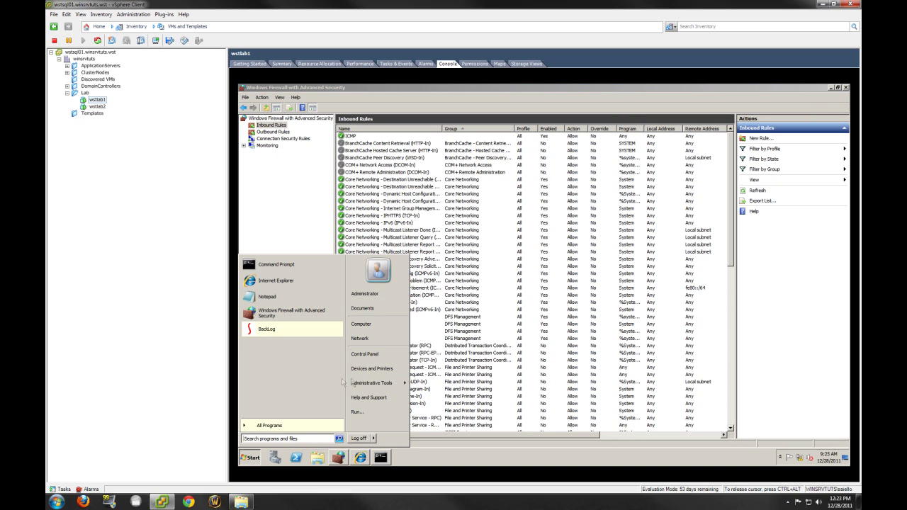
pyautogui.moveTo(364, 387)
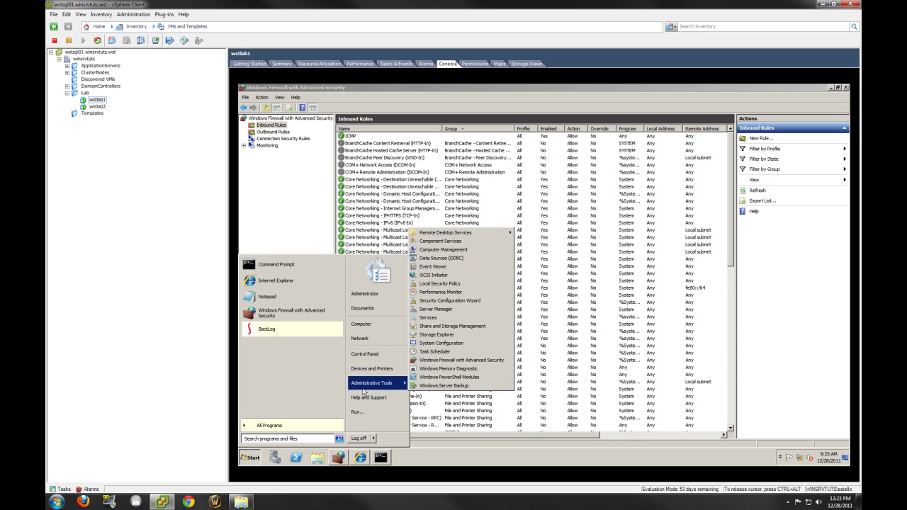
pyautogui.click(434, 362)
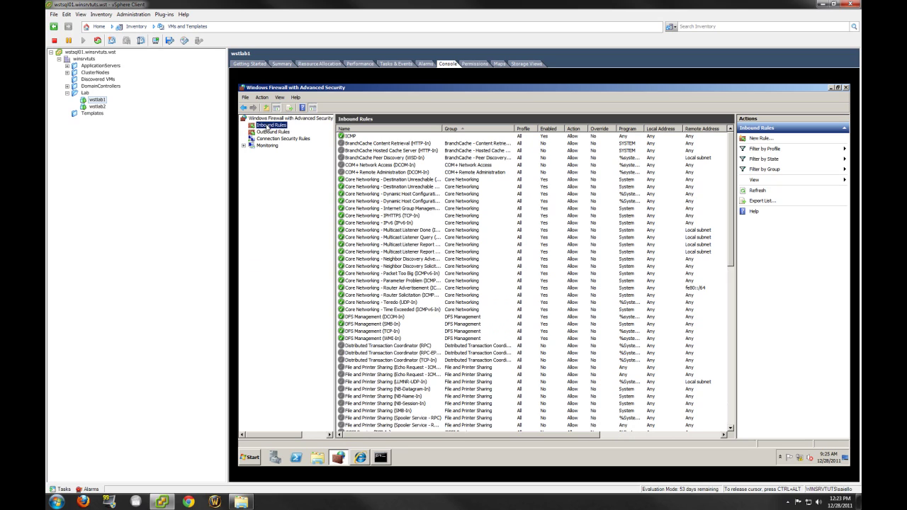
pyautogui.rightClick(264, 127)
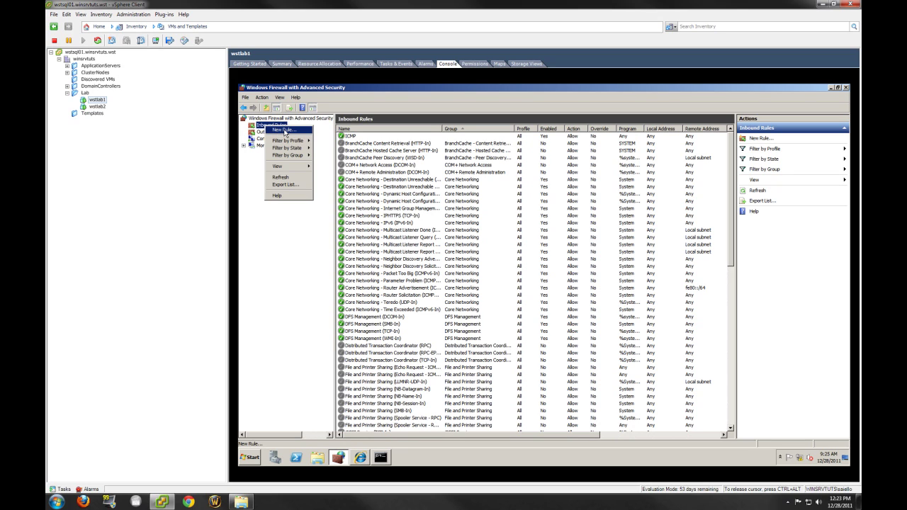
pyautogui.click(283, 130)
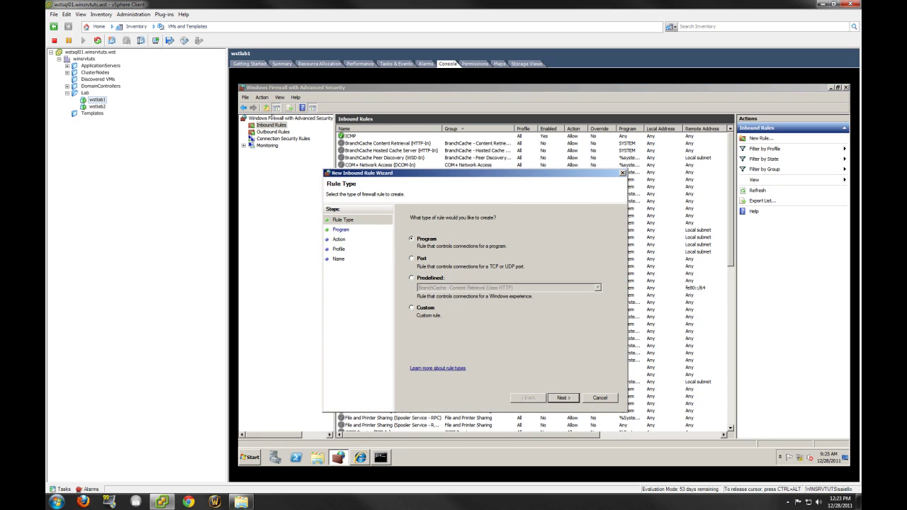
pyautogui.click(412, 259)
pyautogui.click(558, 397)
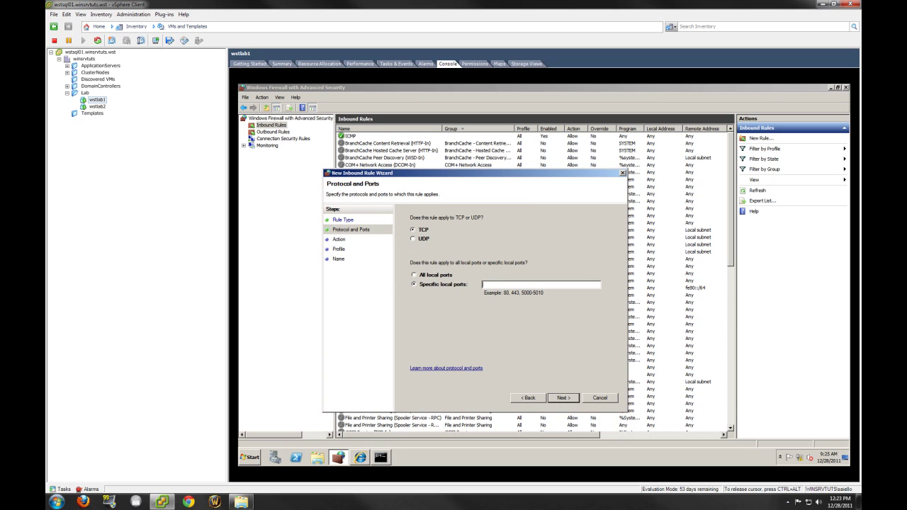
pyautogui.click(420, 239)
pyautogui.click(563, 399)
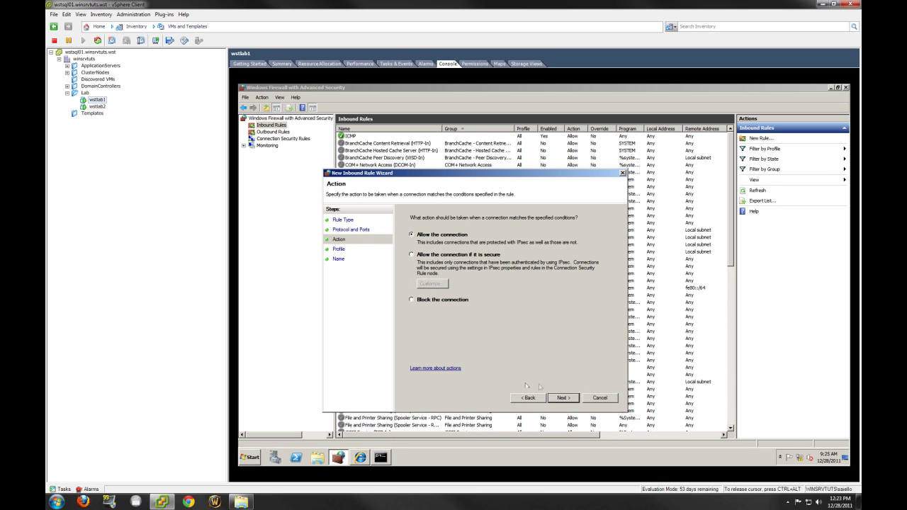
# - Allow the connection and apply the new rule to the Domain, Private and Public profiles
pyautogui.click(557, 396)
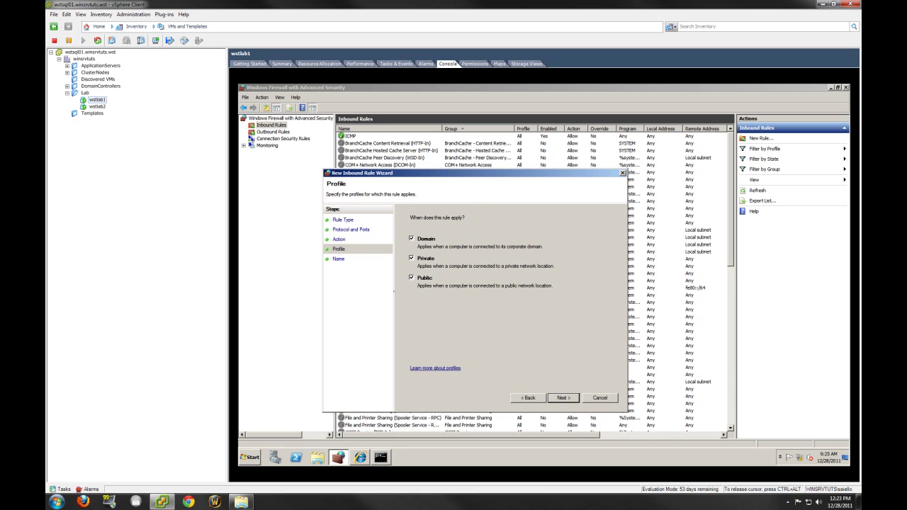
pyautogui.click(411, 238)
pyautogui.click(413, 260)
pyautogui.click(412, 278)
pyautogui.click(412, 259)
pyautogui.click(572, 399)
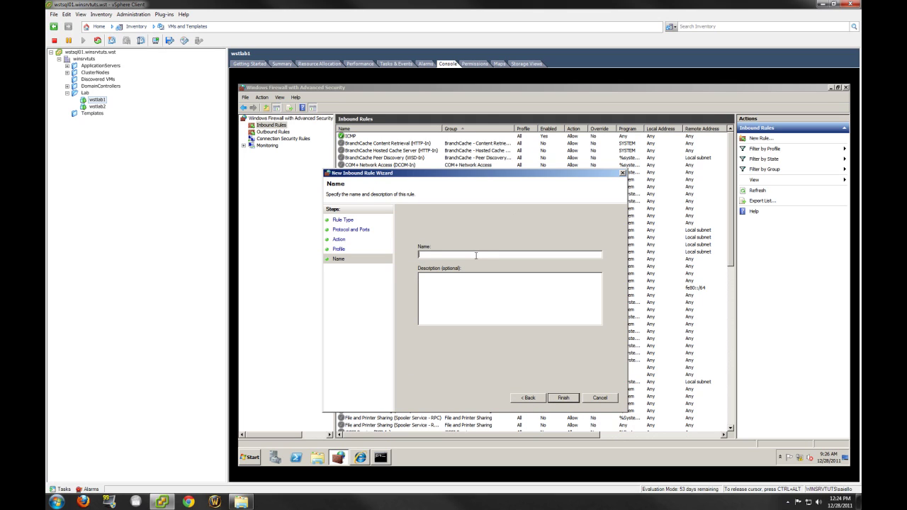
# - Name the inbound rule "Snare Syslog UDP 514", finish creating it and select it in the rules list
pyautogui.write('Snare Syslog UDP 514')
pyautogui.doubleClick(425, 253)
pyautogui.doubleClick(439, 254)
pyautogui.doubleClick(453, 254)
pyautogui.click(470, 255)
pyautogui.moveTo(467, 253); pyautogui.dragTo(430, 255)
pyautogui.click(563, 398)
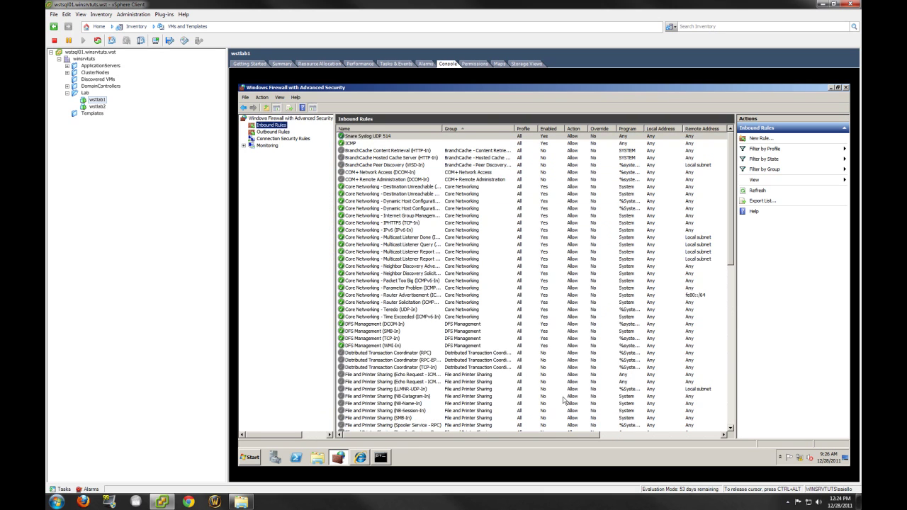
pyautogui.click(369, 136)
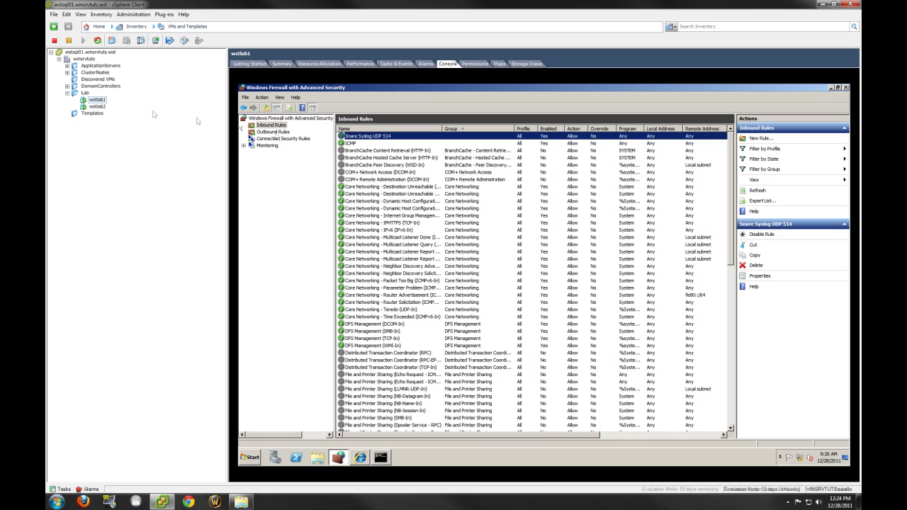
# - Look briefly at wstlab2, return to the wstlab1 console and minimize its firewall and browser windows
pyautogui.click(94, 106)
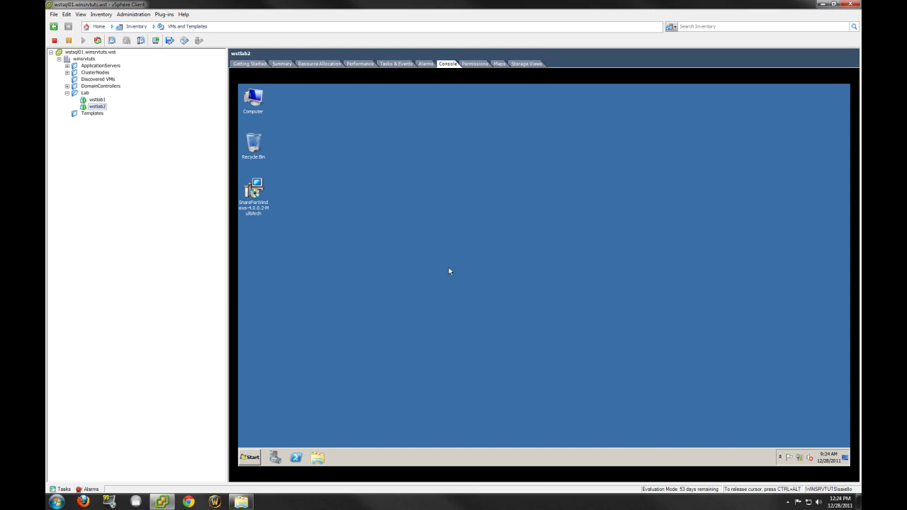
pyautogui.click(97, 100)
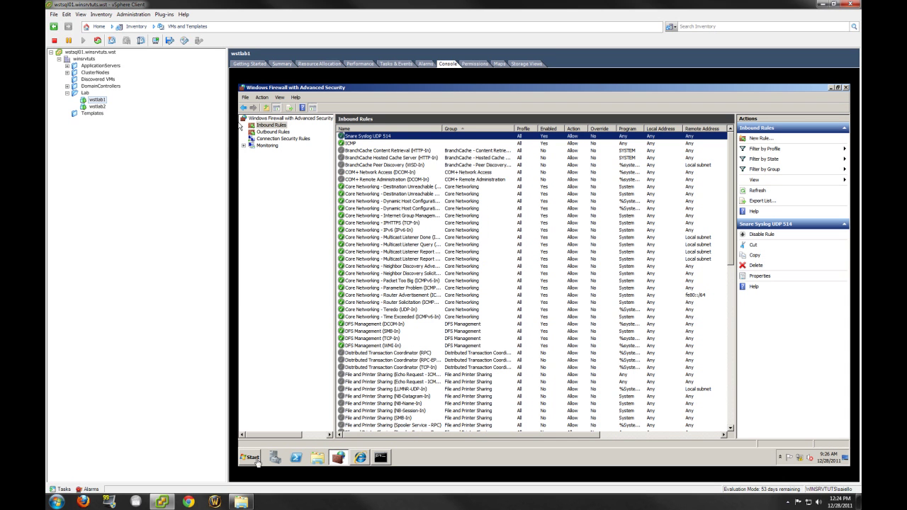
pyautogui.click(254, 458)
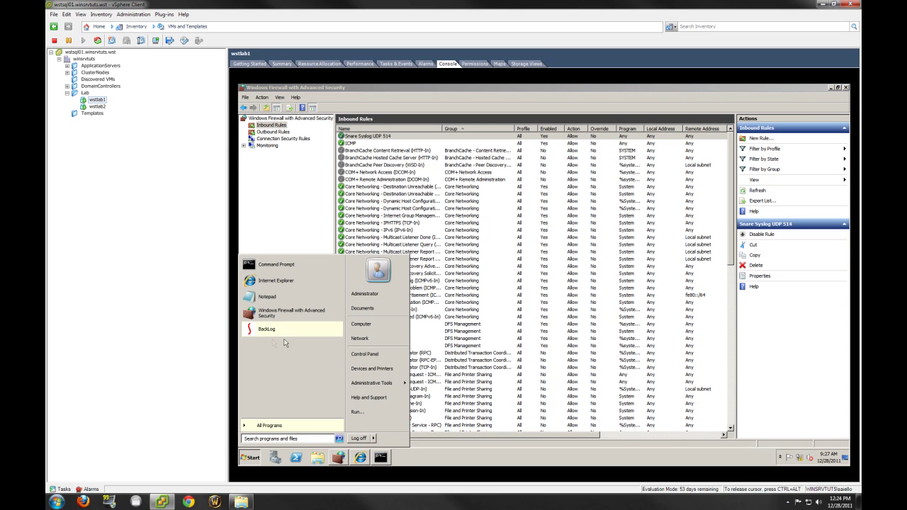
pyautogui.click(832, 89)
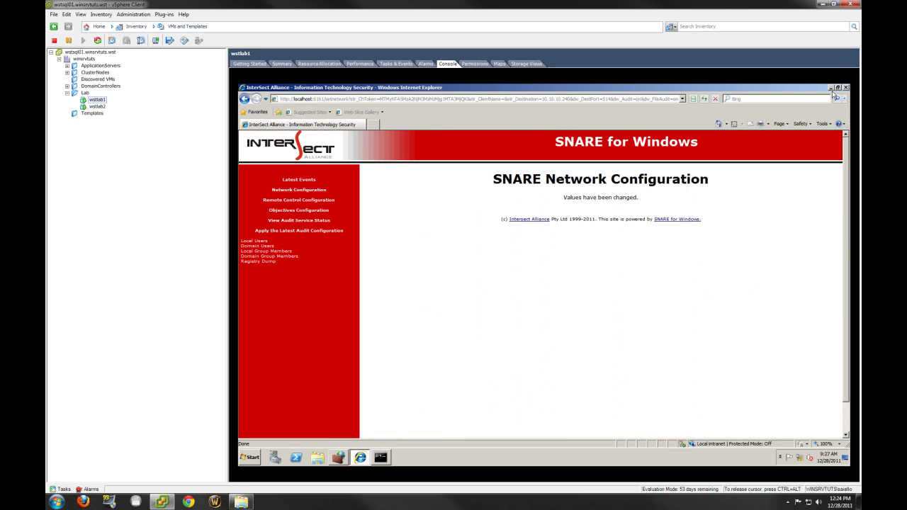
pyautogui.click(830, 88)
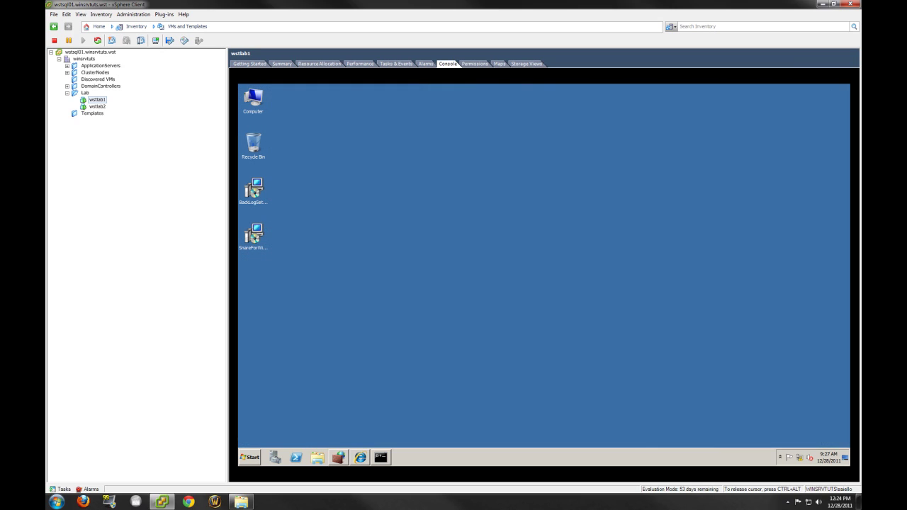
# - Launch BackLog on wstlab1, maximize its window and fit the Event Date/Time column to its contents
pyautogui.click(254, 457)
pyautogui.click(268, 332)
pyautogui.doubleClick(557, 194)
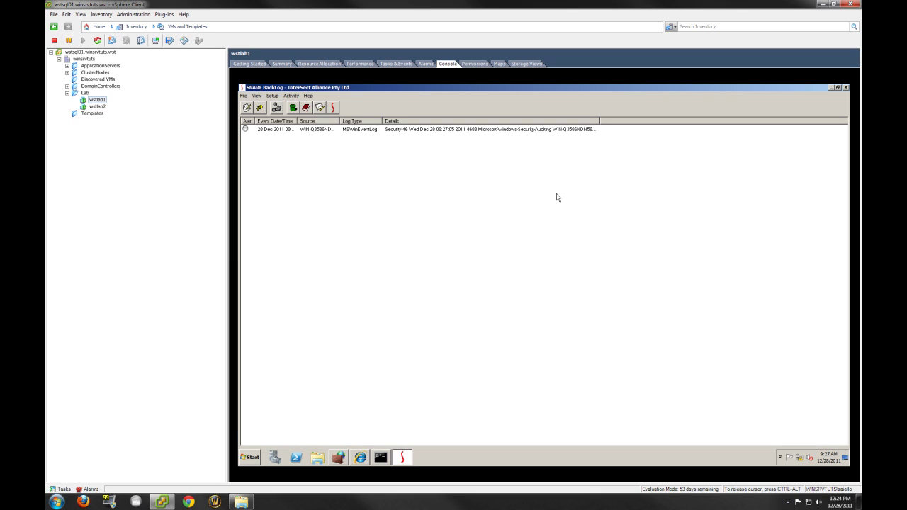
pyautogui.doubleClick(298, 121)
pyautogui.click(346, 130)
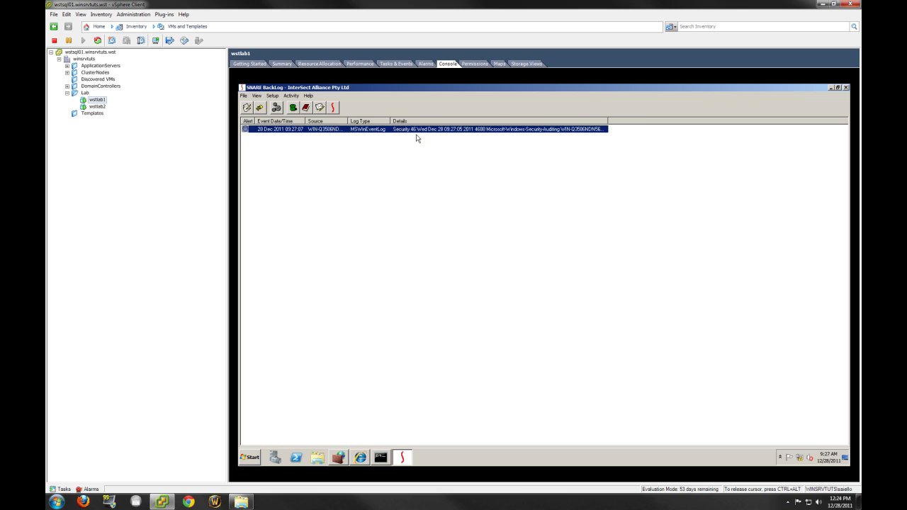
# - Close the Windows Firewall and Command Prompt windows on wstlab1
pyautogui.click(333, 459)
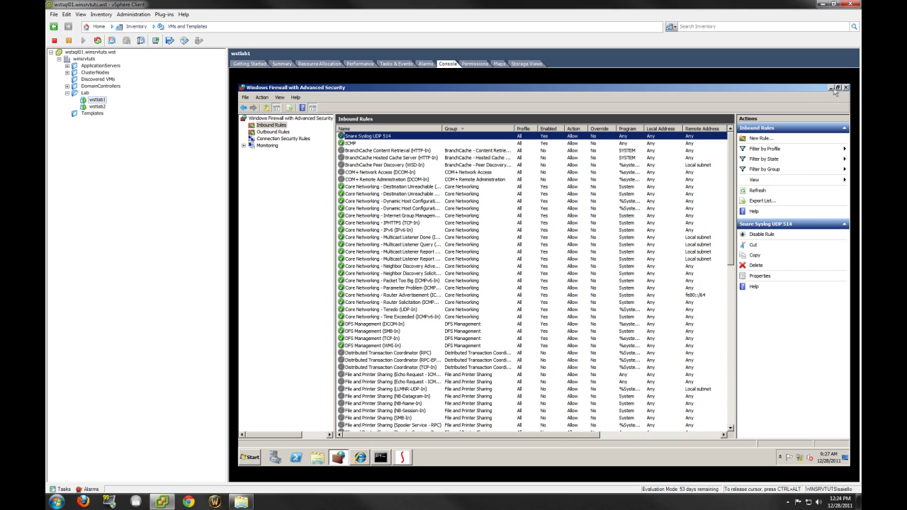
pyautogui.click(846, 87)
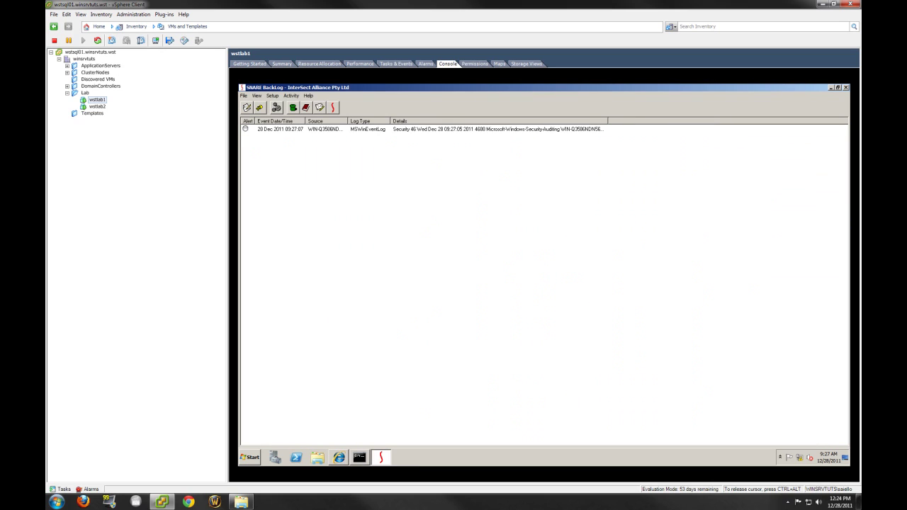
pyautogui.click(359, 457)
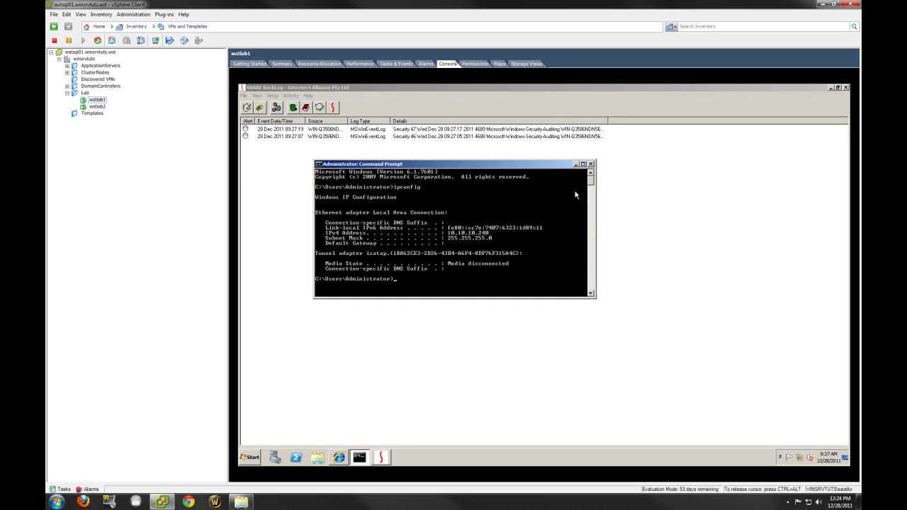
pyautogui.click(590, 163)
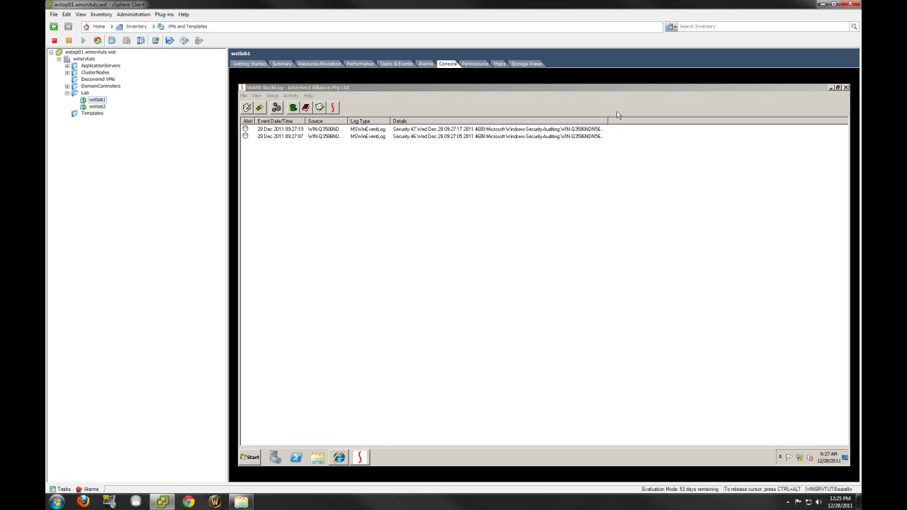
# - Widen the Details and Source columns in BackLog's event list to show the full event text and computer name
pyautogui.moveTo(607, 118); pyautogui.dragTo(700, 122)
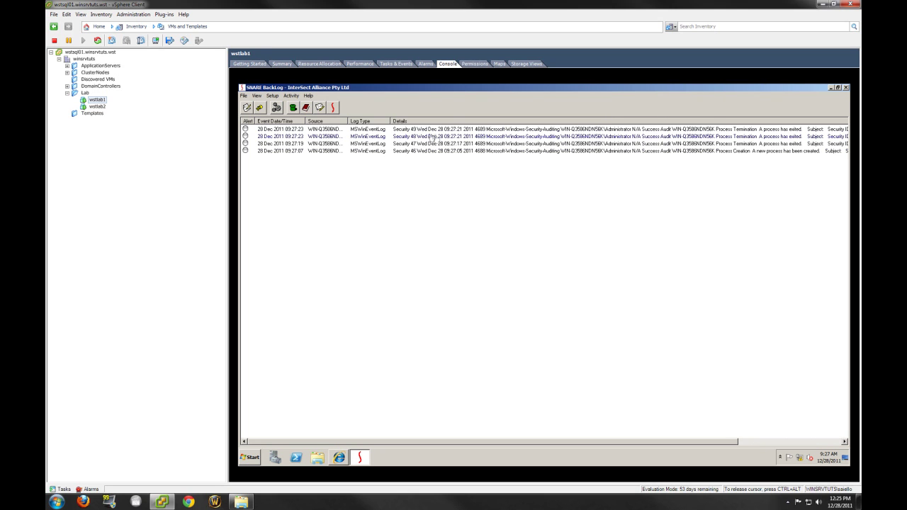
pyautogui.click(309, 129)
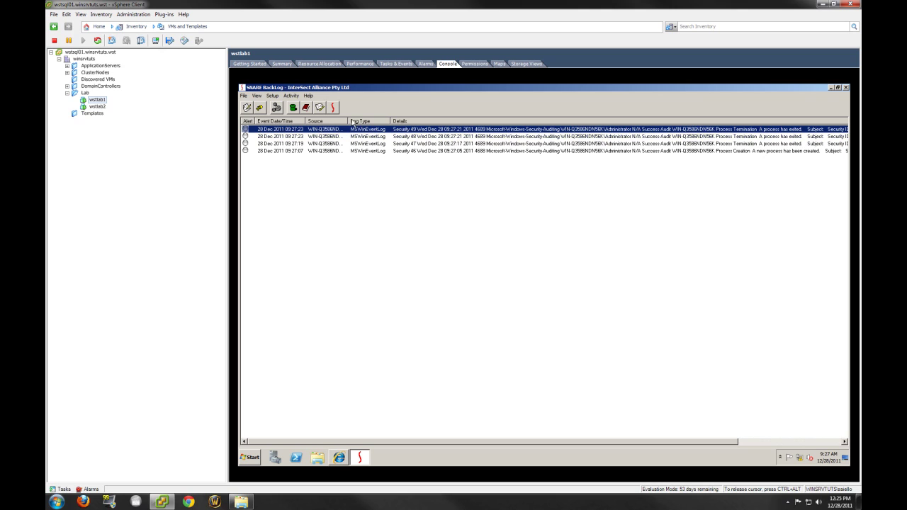
pyautogui.moveTo(347, 120); pyautogui.dragTo(352, 121)
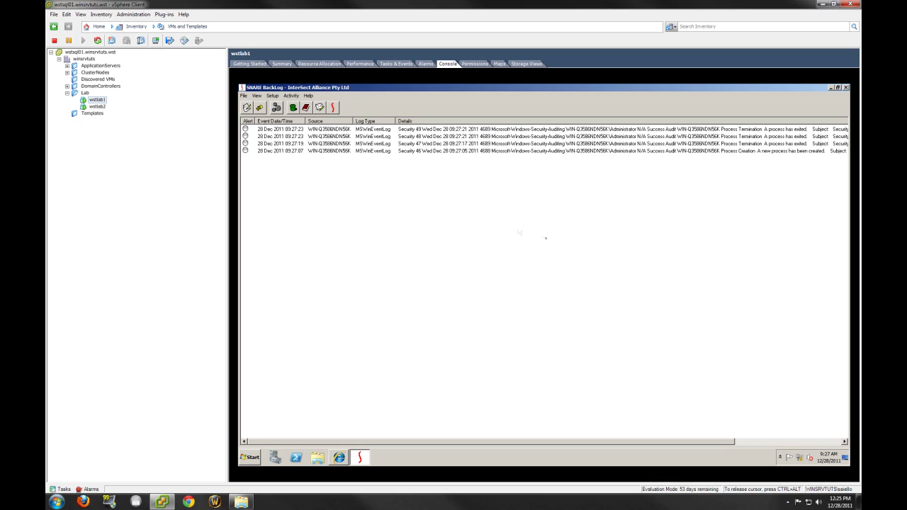
# - Switch to the wstlab2 console, open Internet Explorer maximized and postpone its welcome setup
pyautogui.click(98, 107)
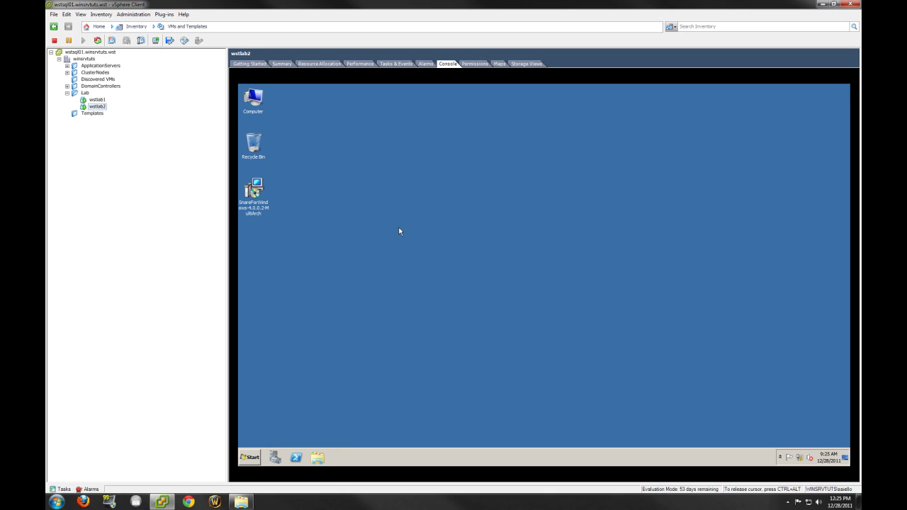
pyautogui.click(242, 199)
pyautogui.click(351, 202)
pyautogui.click(253, 457)
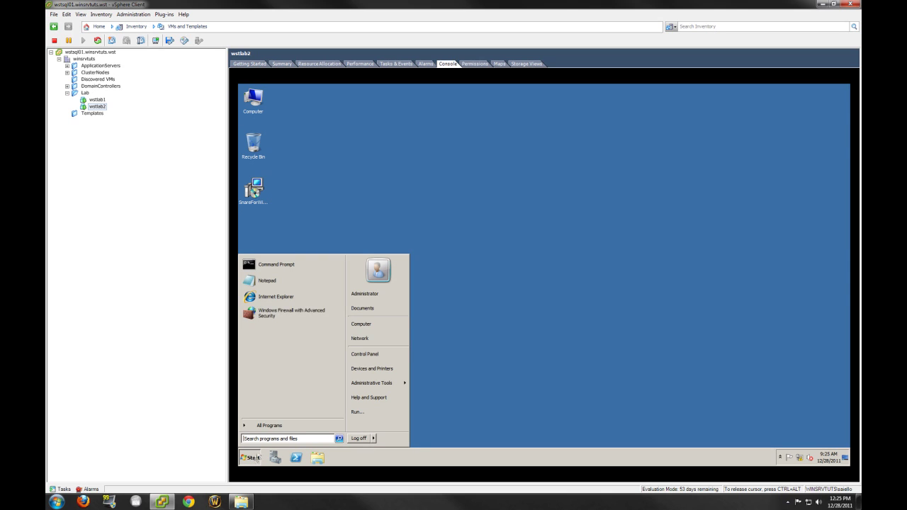
pyautogui.click(282, 299)
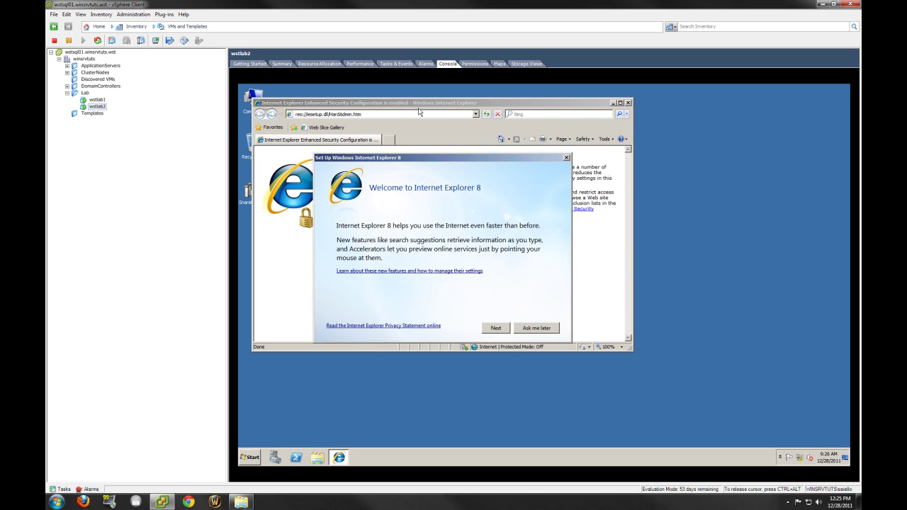
pyautogui.click(536, 328)
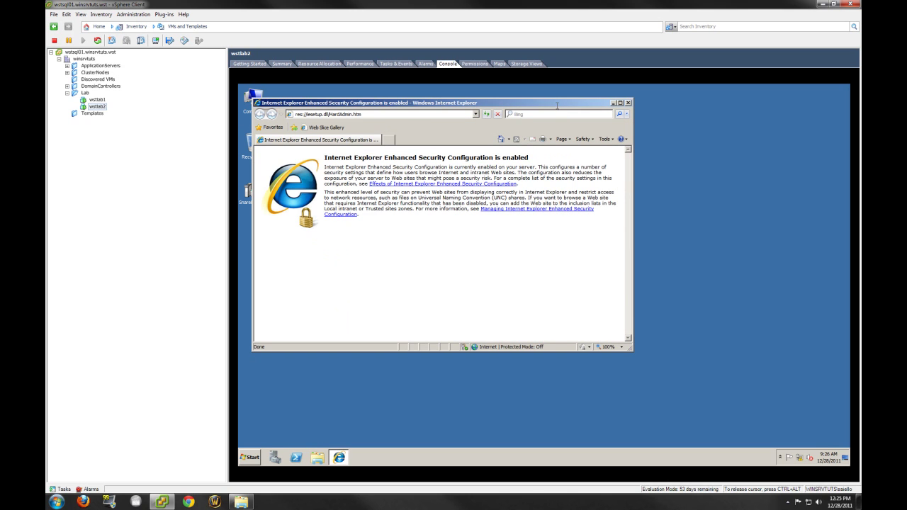
pyautogui.doubleClick(558, 103)
pyautogui.click(457, 99)
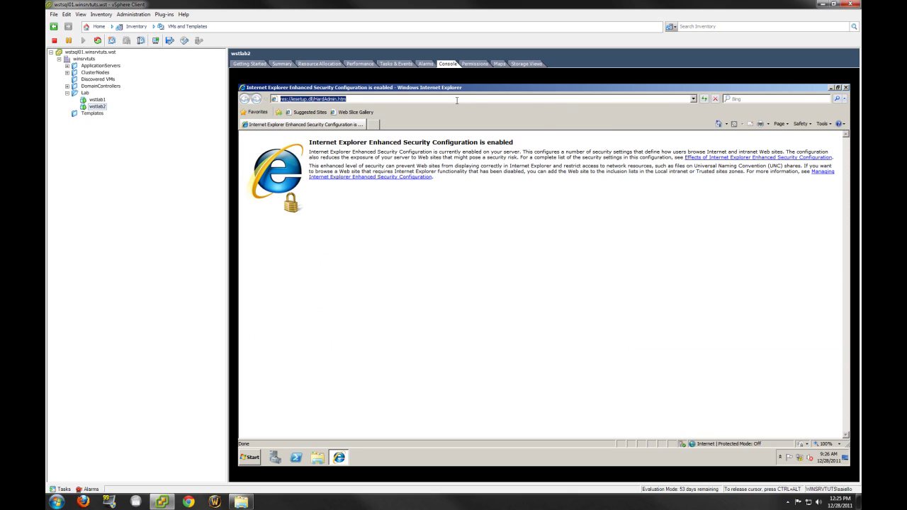
pyautogui.write('http://localhost:6161')
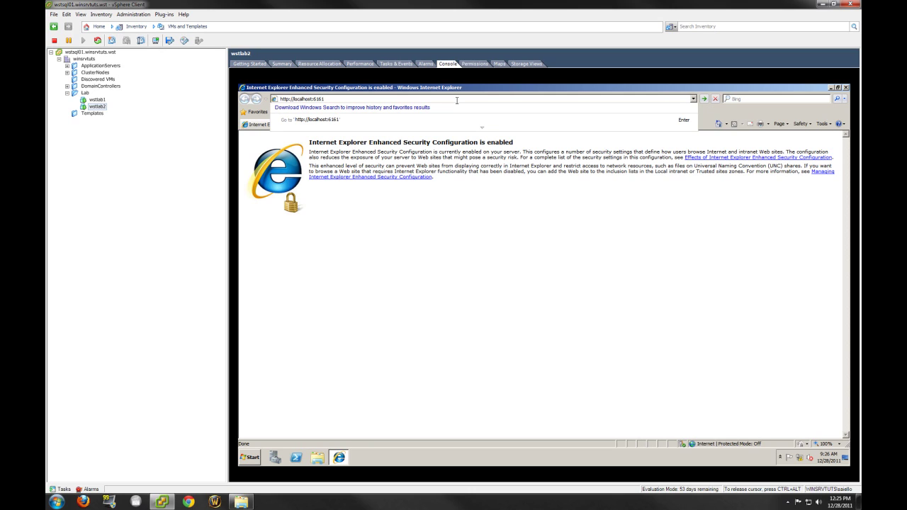
pyautogui.press('Return')
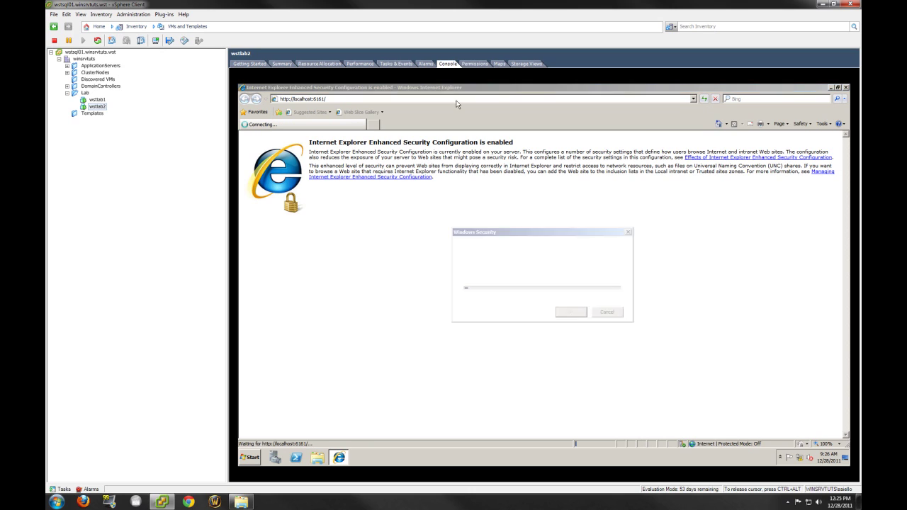
# - Sign in to Snare with the username and password, using the remember-credentials option, and open the Latest Events page
pyautogui.write('S')
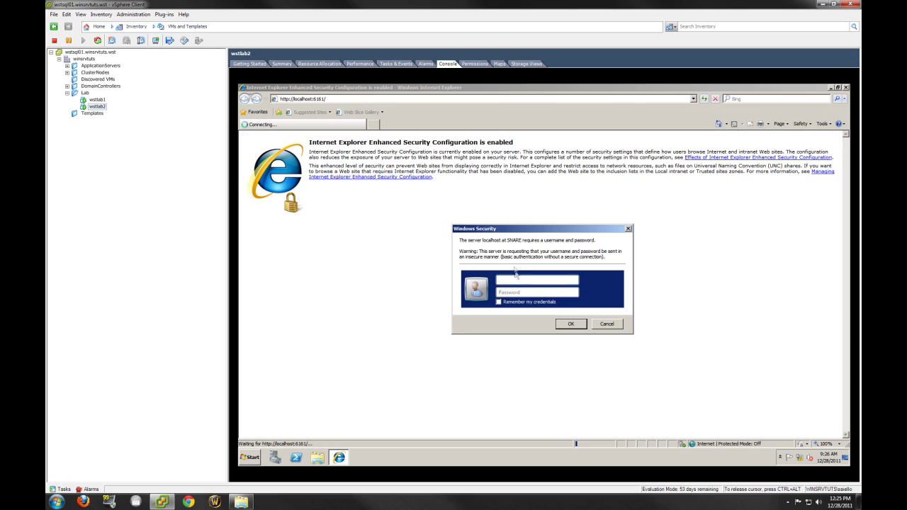
pyautogui.write('******')
pyautogui.click(525, 303)
pyautogui.click(568, 330)
pyautogui.click(550, 292)
pyautogui.click(578, 327)
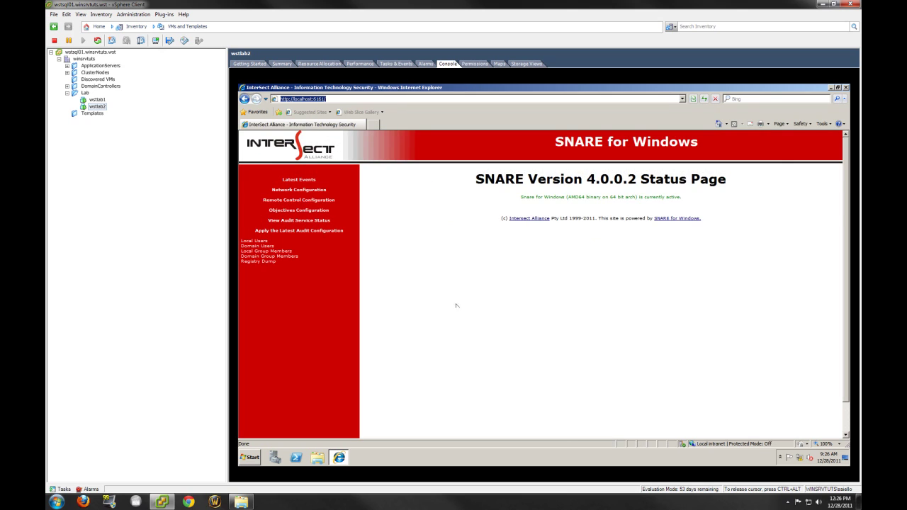
pyautogui.click(301, 179)
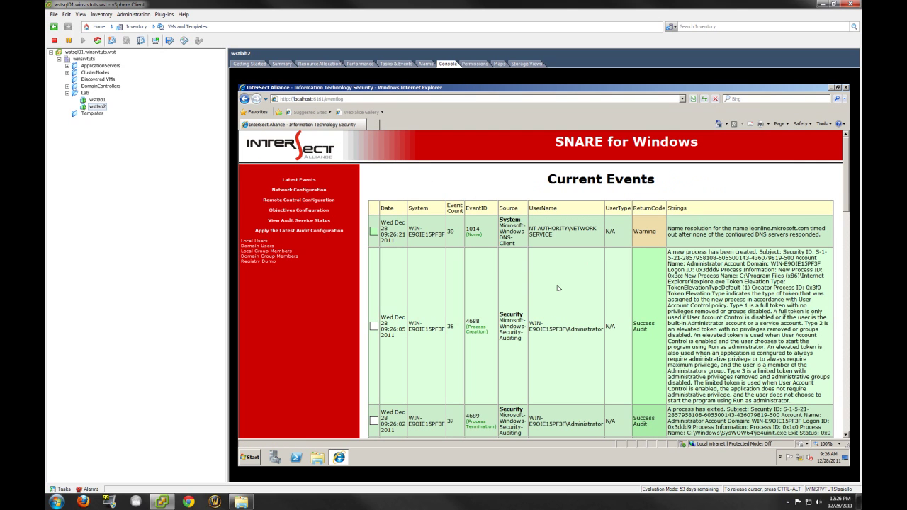
# - Open Snare's Network Configuration on wstlab2 and set the destination Snare Server address to 10.10.10.240
pyautogui.scroll(-10, 556, 283)
pyautogui.scroll(10, 556, 283)
pyautogui.click(299, 189)
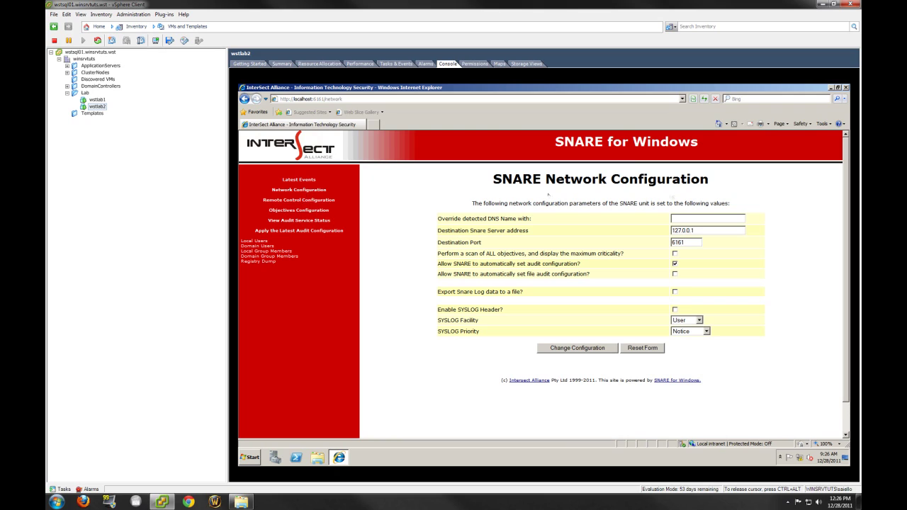
pyautogui.doubleClick(714, 231)
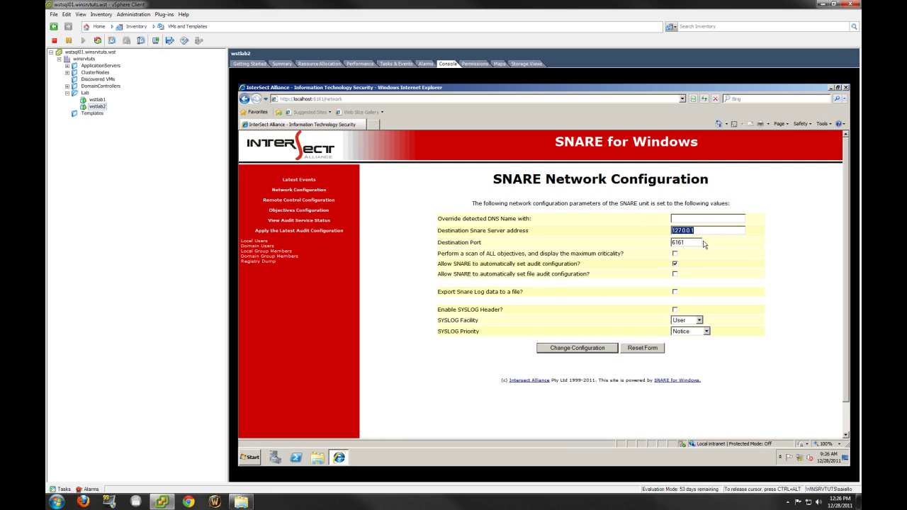
pyautogui.write('10.10.10.240')
# - Check the IP address of wstlab1 by running ipconfig in its Command Prompt, and close the prompt
pyautogui.hotkey('ctrl', 'alt')
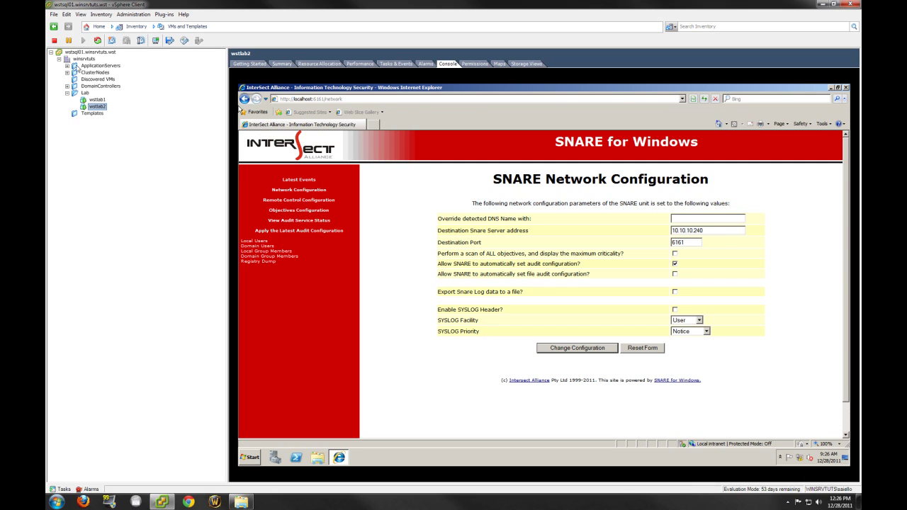
pyautogui.click(97, 100)
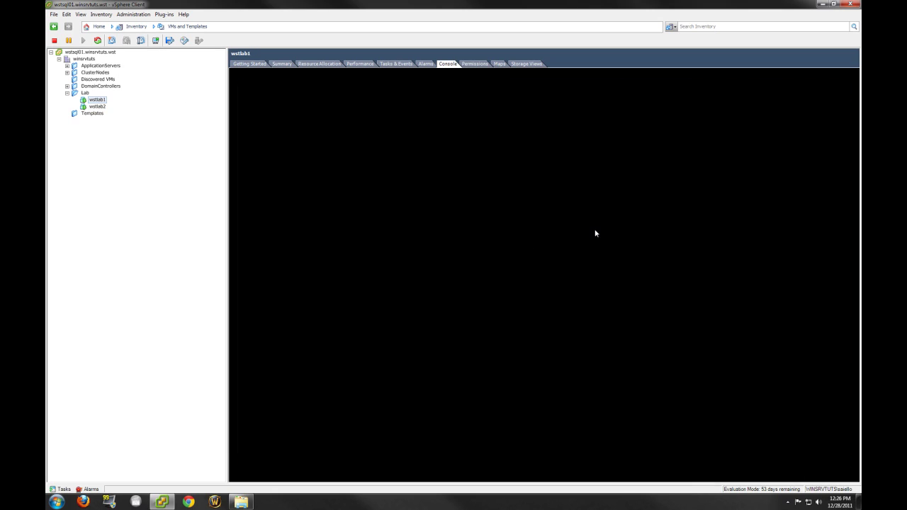
pyautogui.click(416, 472)
pyautogui.click(249, 457)
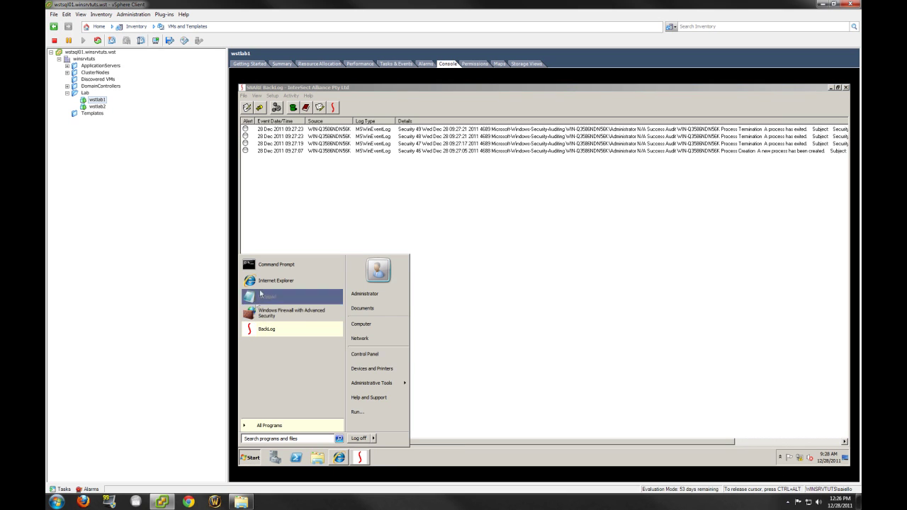
pyautogui.click(269, 265)
pyautogui.write('ipconfig')
pyautogui.press('Return')
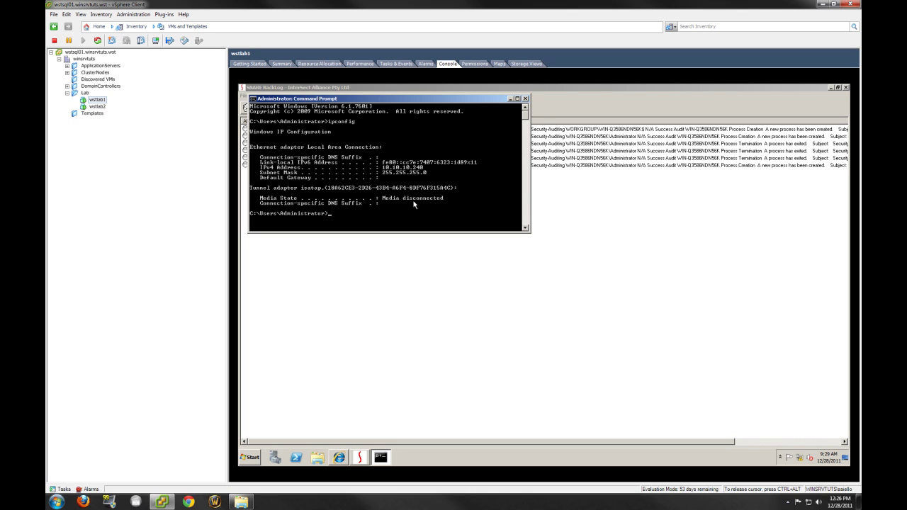
pyautogui.click(525, 99)
# - Back on wstlab2, set the destination port to 514 and enable automatic file audit configuration, log export to a file and the SYSLOG header
pyautogui.click(94, 106)
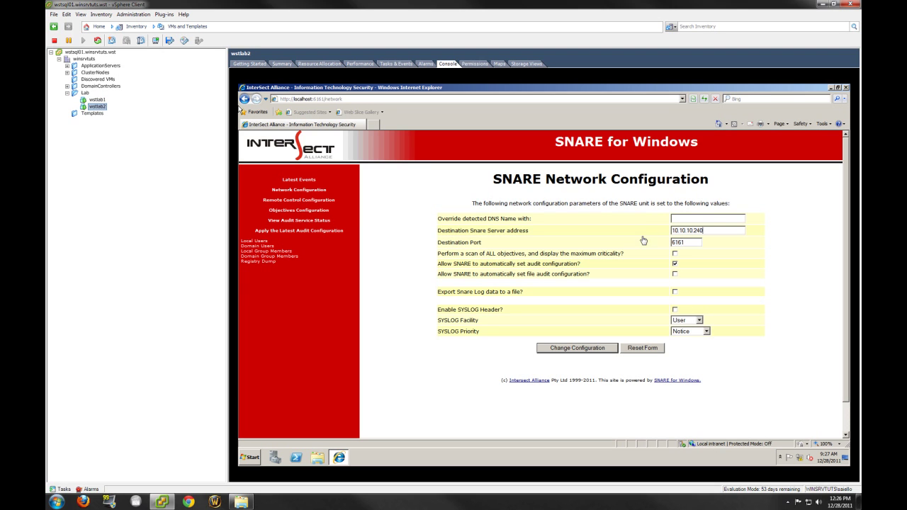
pyautogui.doubleClick(686, 242)
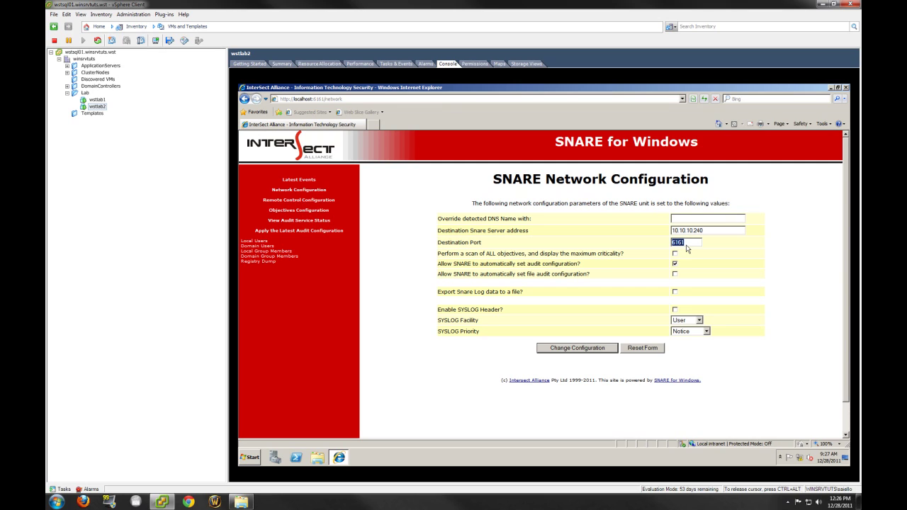
pyautogui.write('514')
pyautogui.click(675, 274)
pyautogui.click(675, 309)
pyautogui.moveTo(440, 317); pyautogui.dragTo(443, 227)
pyautogui.click(508, 318)
# - Set the SYSLOG facility to Syslog and the priority to DYNAMIC, and submit the changed network configuration
pyautogui.click(689, 320)
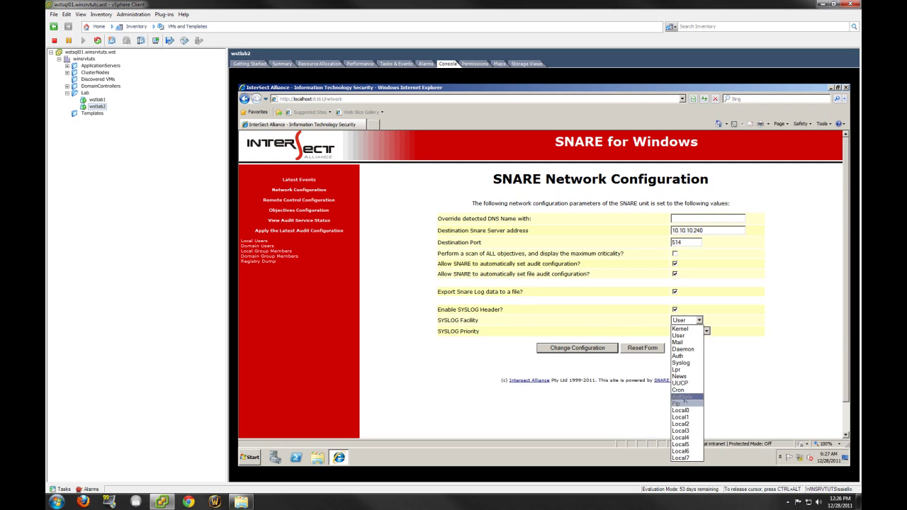
pyautogui.click(684, 363)
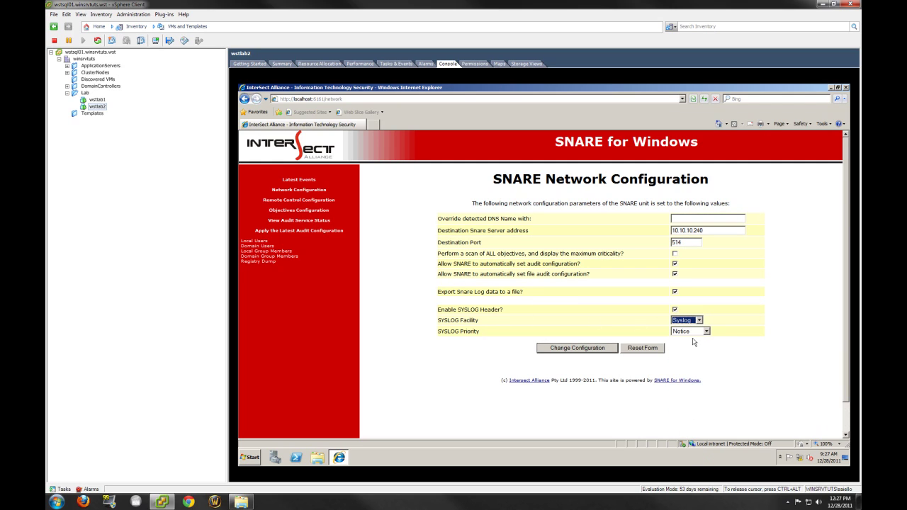
pyautogui.click(692, 333)
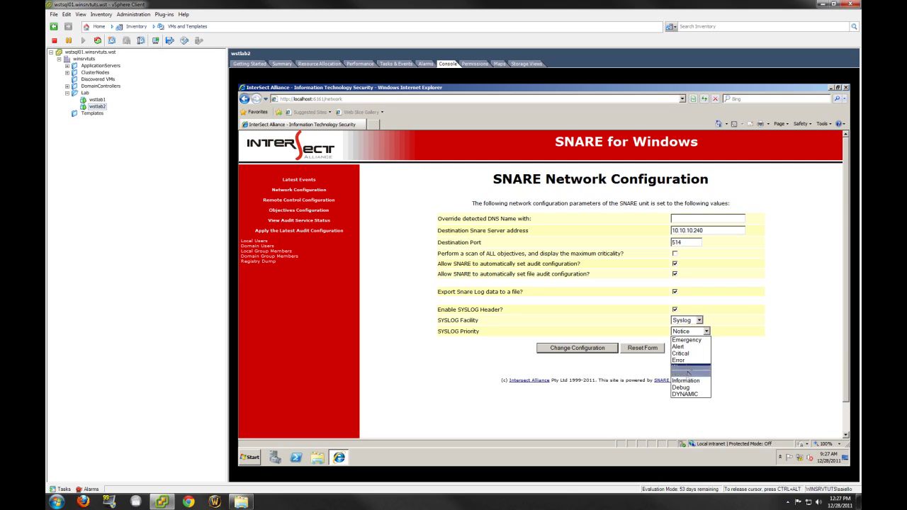
pyautogui.click(685, 394)
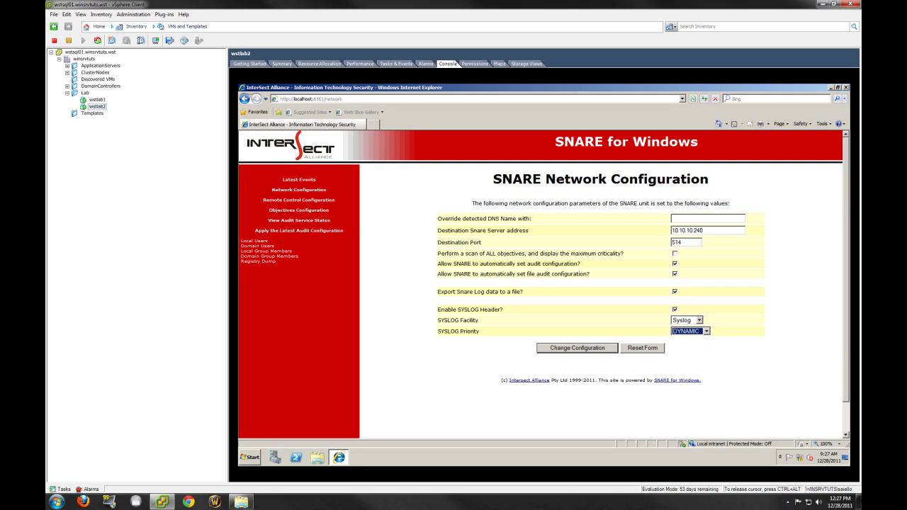
pyautogui.click(577, 349)
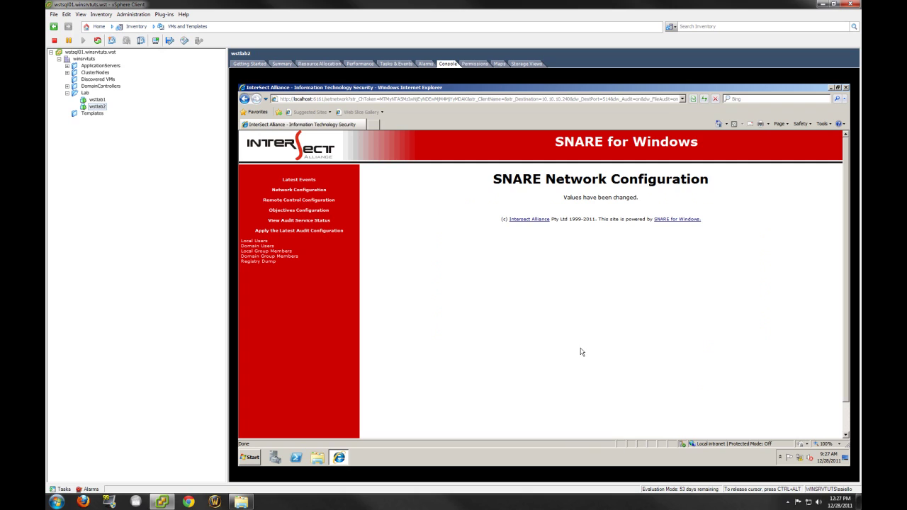
# - Minimize the browser, open Windows Firewall with Advanced Security on wstlab2 and show its Outbound Rules maximized
pyautogui.click(830, 88)
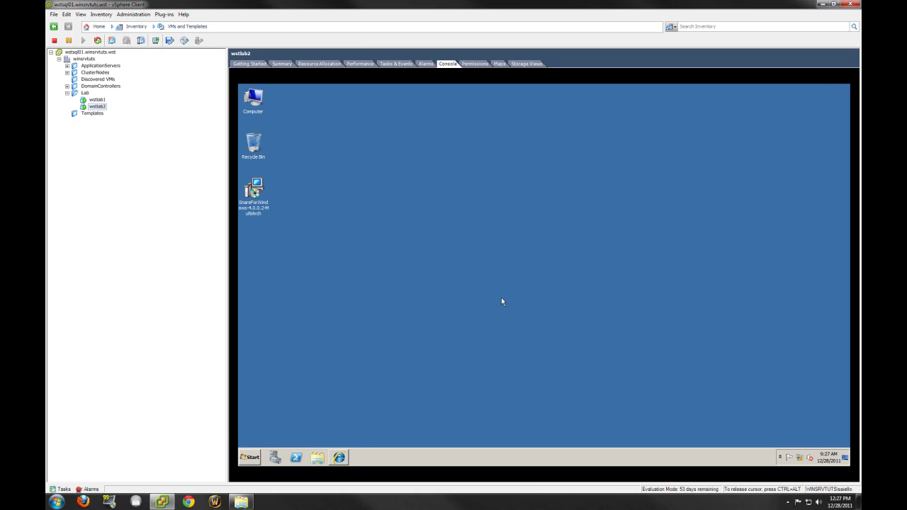
pyautogui.click(249, 457)
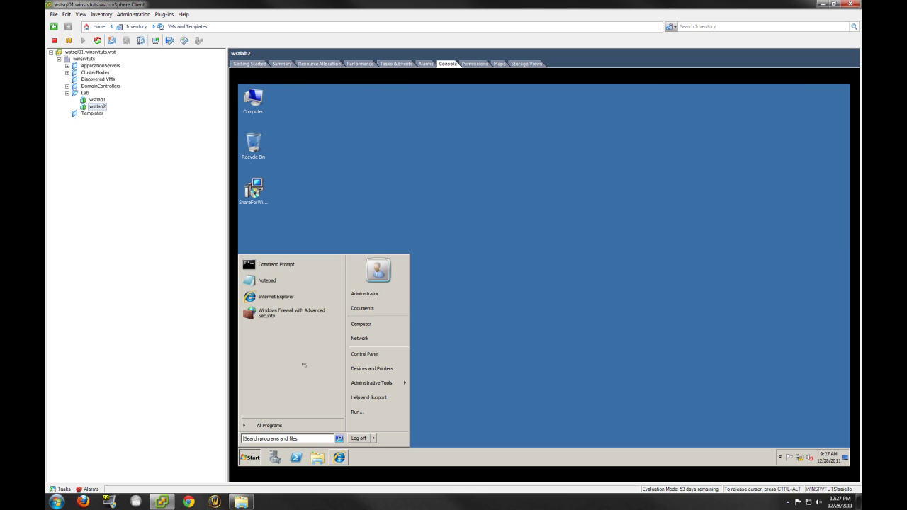
pyautogui.click(317, 316)
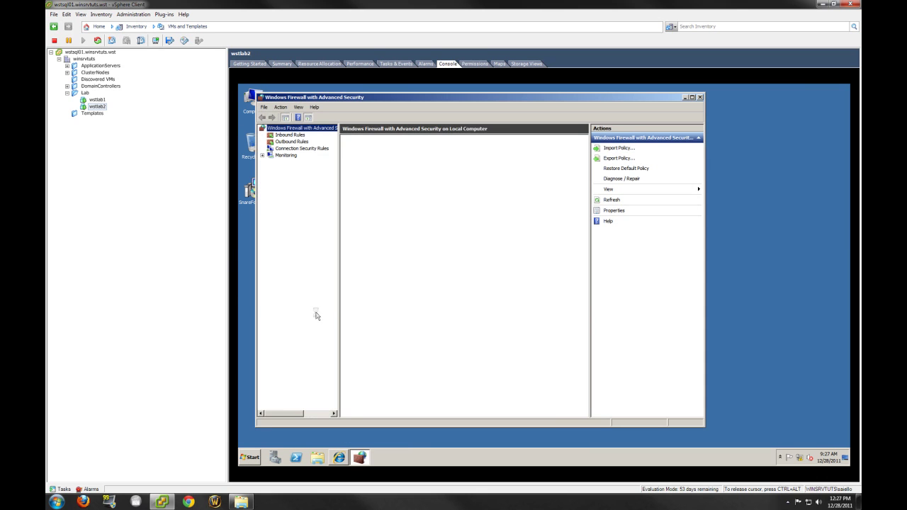
pyautogui.click(289, 142)
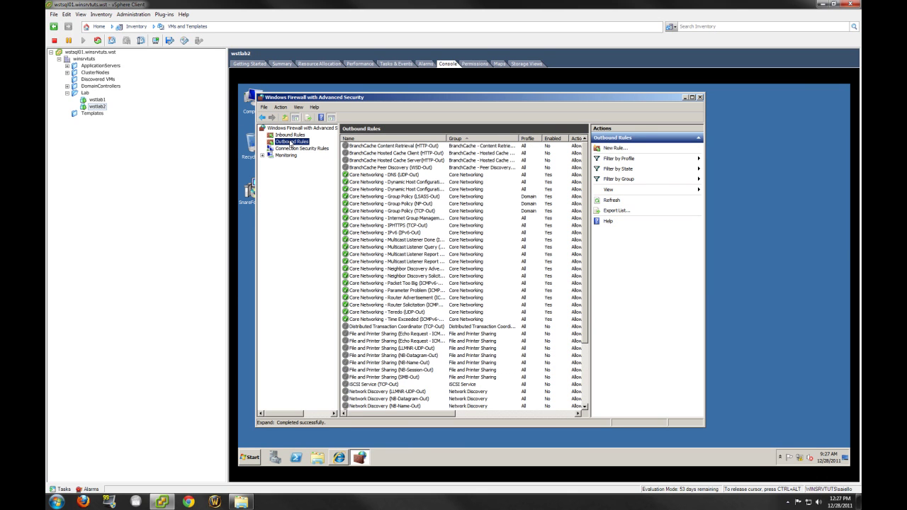
pyautogui.doubleClick(457, 96)
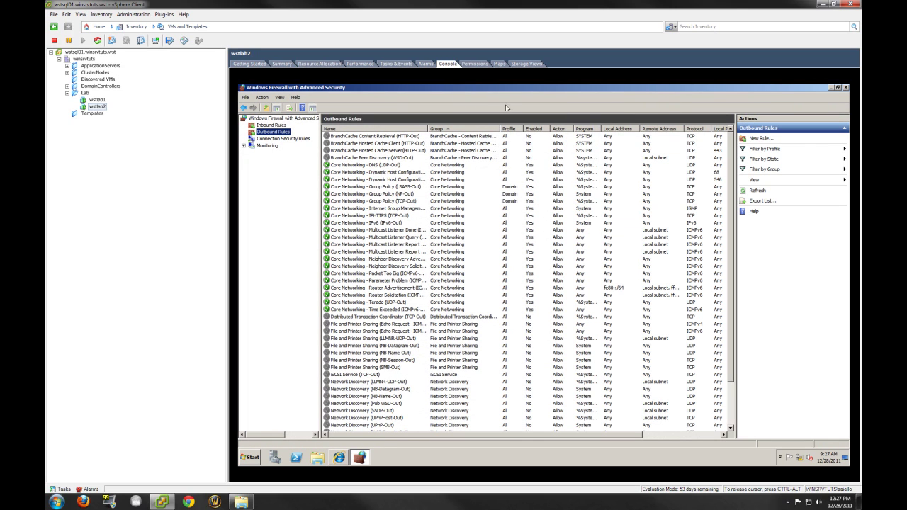
# - Start a new outbound rule of type Port for UDP with specific remote port 514
pyautogui.rightClick(275, 133)
pyautogui.click(282, 134)
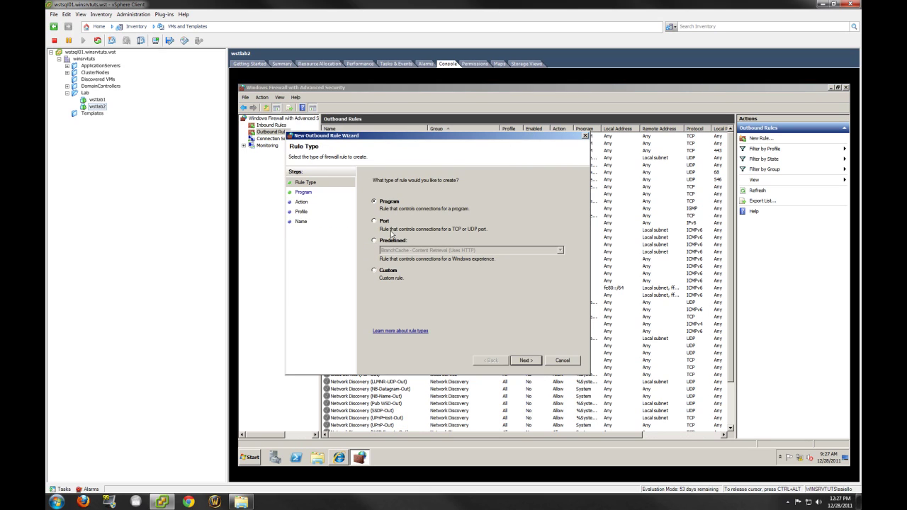
pyautogui.click(380, 271)
pyautogui.click(374, 221)
pyautogui.click(524, 362)
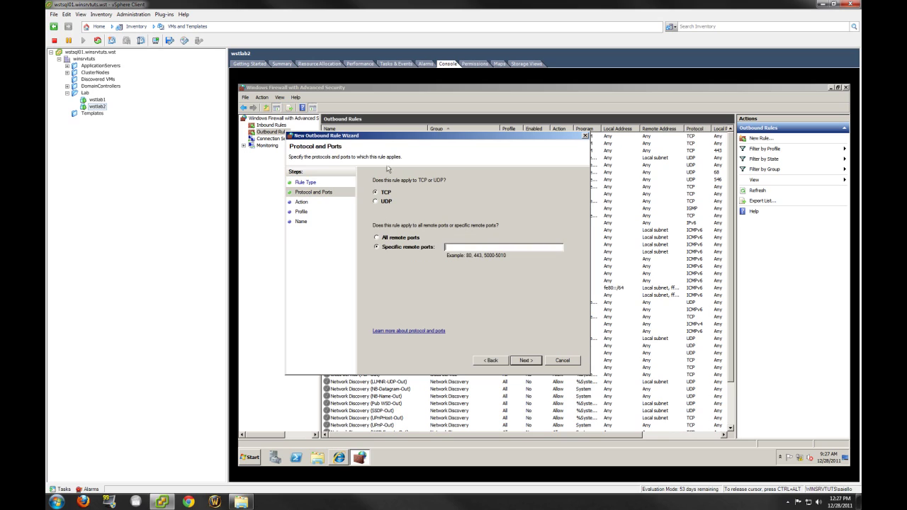
pyautogui.click(385, 204)
pyautogui.write('514')
pyautogui.click(525, 361)
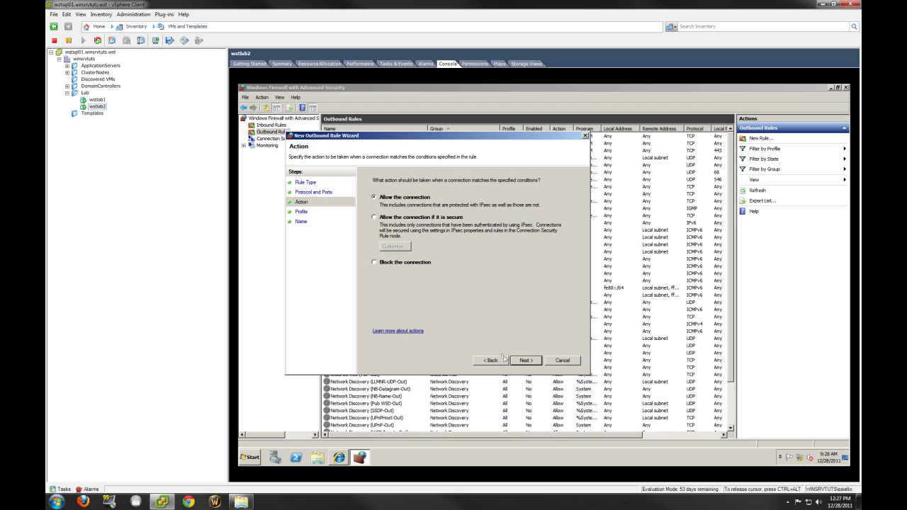
# - Allow the connection for all profiles, name the outbound rule Snare Syslog UDP 514, finish it and close the firewall console
pyautogui.click(523, 360)
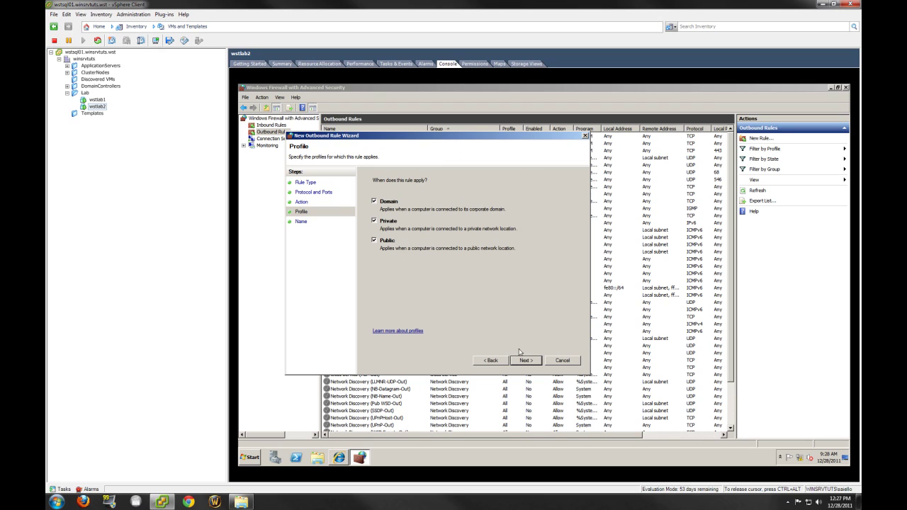
pyautogui.click(525, 361)
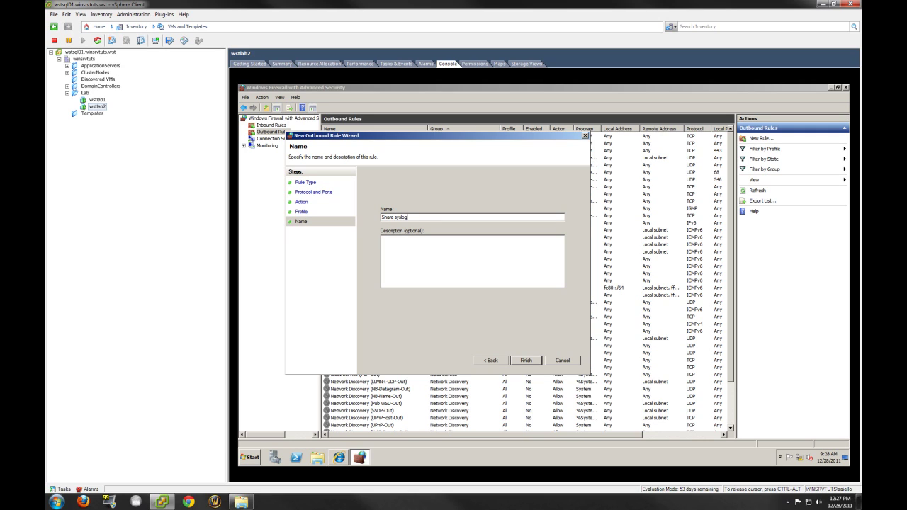
pyautogui.write('S')
pyautogui.click(522, 362)
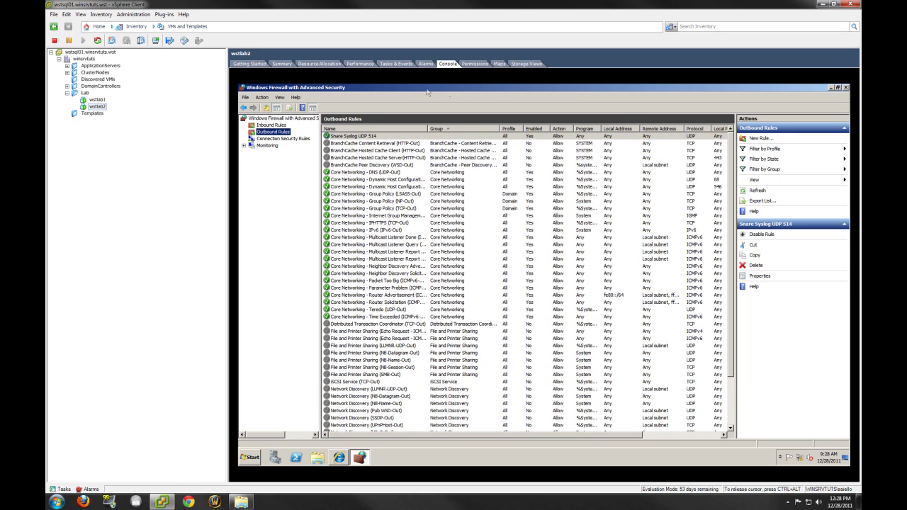
pyautogui.click(845, 89)
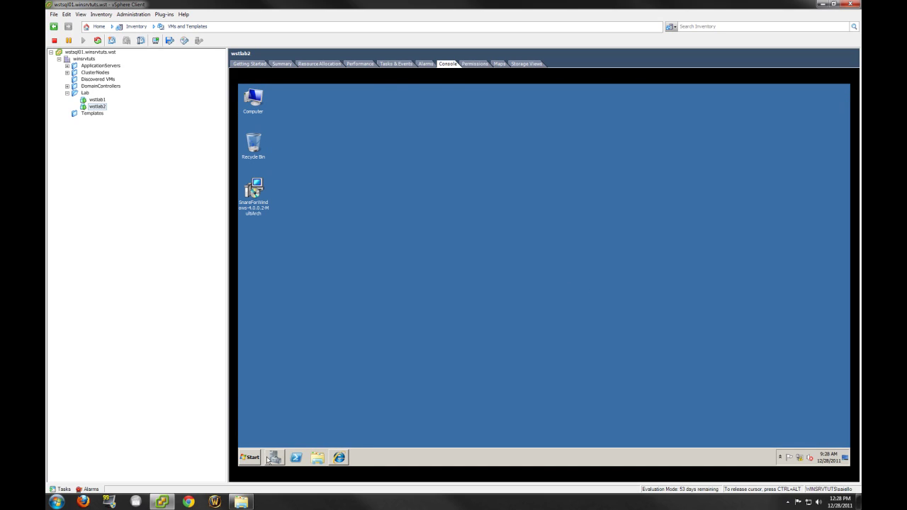
# - Switch to the wstlab1 console and check the sources in BackLog's event list for events from wstlab2
pyautogui.click(97, 99)
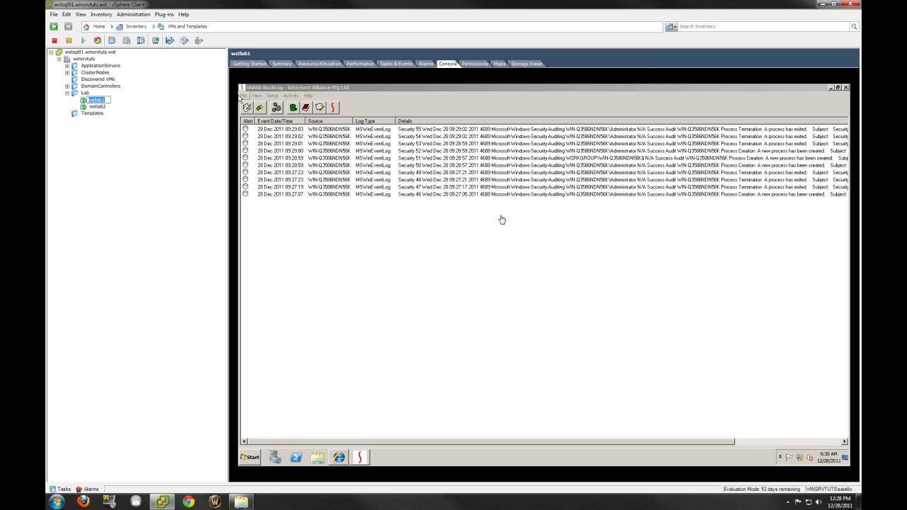
pyautogui.click(433, 282)
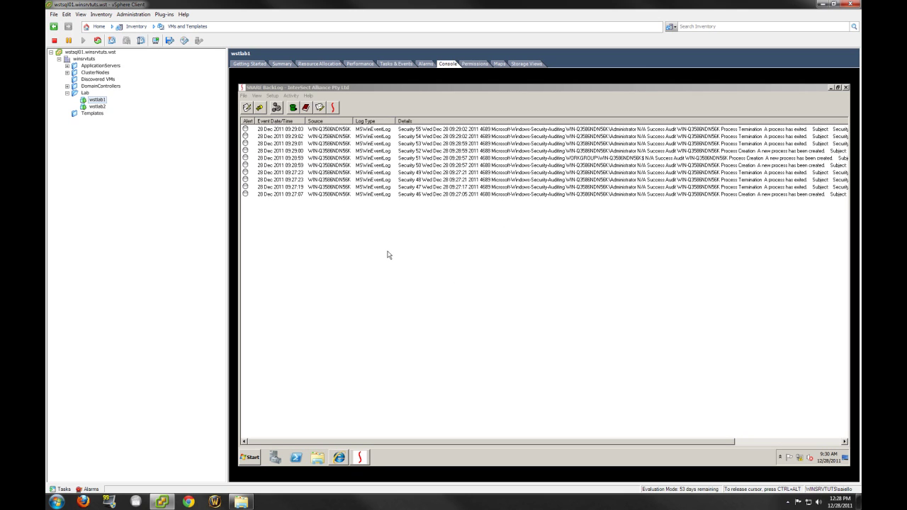
pyautogui.click(306, 122)
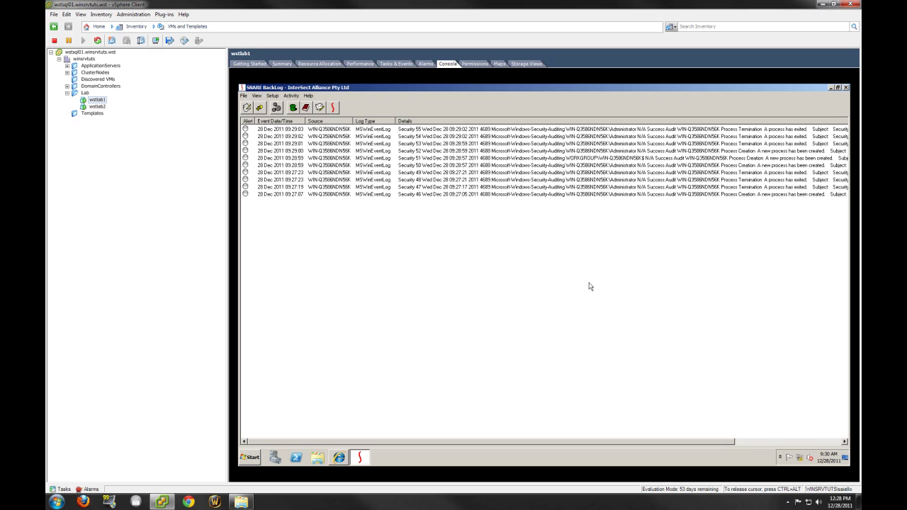
pyautogui.click(340, 158)
# - Return to the wstlab2 console, minimize the Snare browser window and open the Services console with services.msc
pyautogui.hotkey('ctrl', 'alt')
pyautogui.click(101, 107)
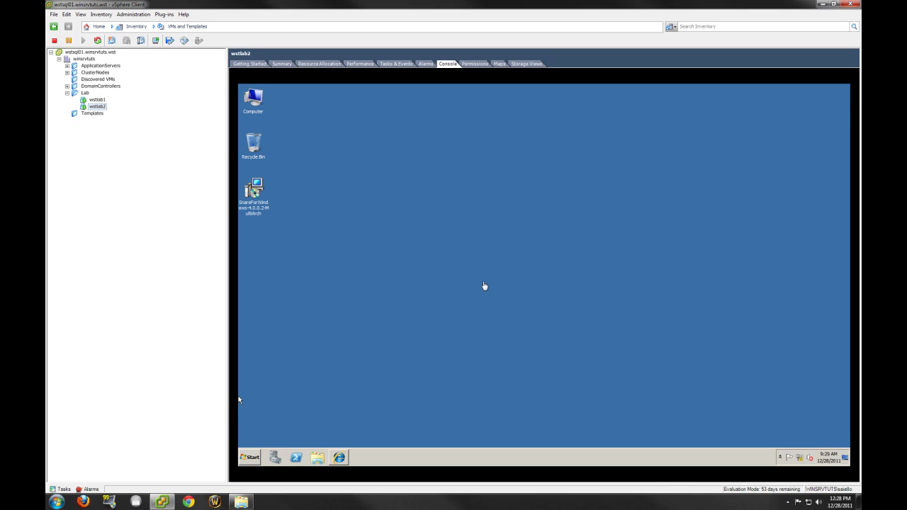
pyautogui.click(483, 282)
pyautogui.click(342, 457)
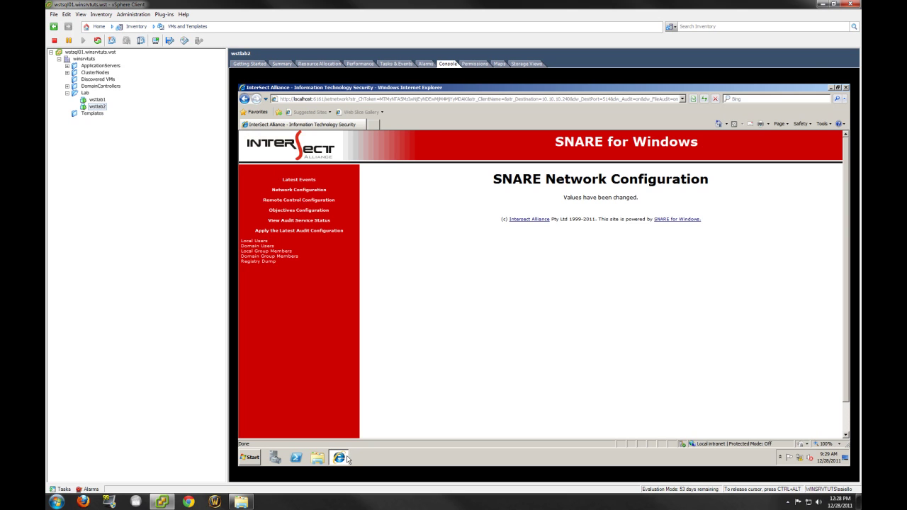
pyautogui.click(831, 87)
pyautogui.click(249, 457)
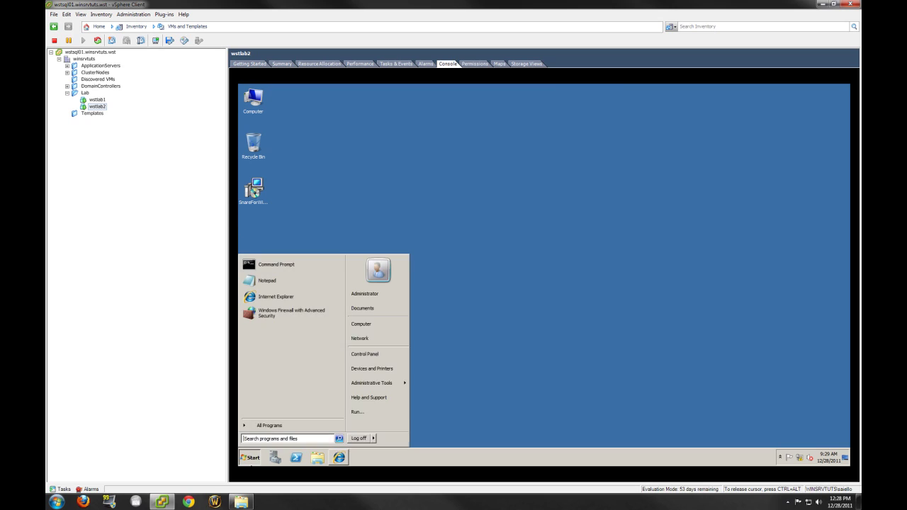
pyautogui.click(361, 411)
pyautogui.write('serv')
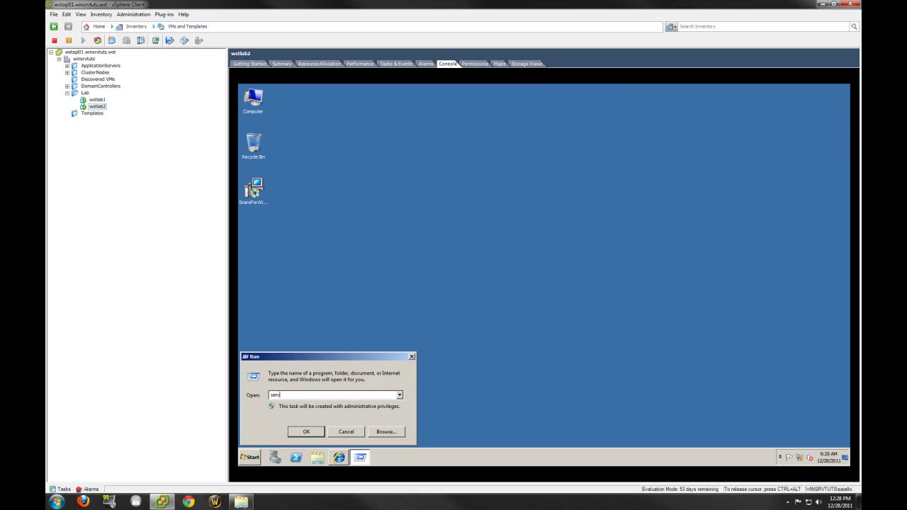
pyautogui.write('ices.msc')
pyautogui.press('Return')
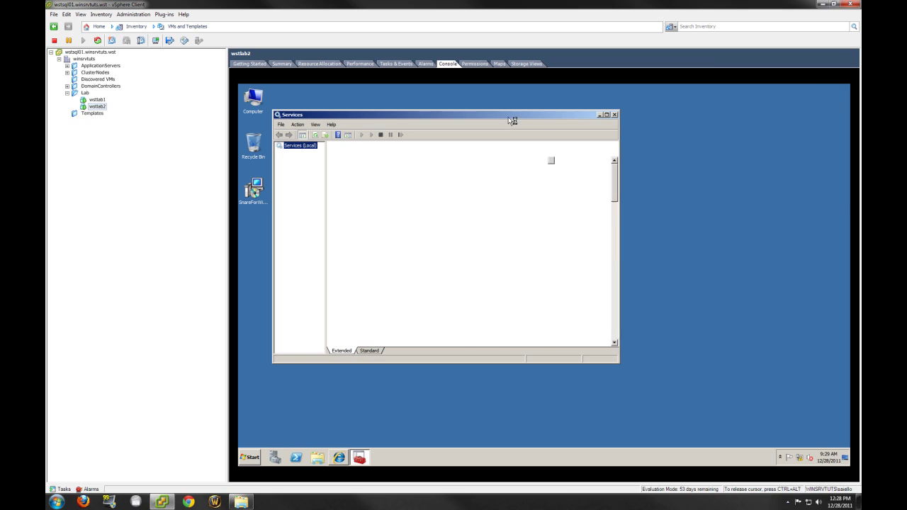
# - Maximize the Services console, use the Standard view, find the Snare service and fit the Name column to its contents
pyautogui.doubleClick(508, 115)
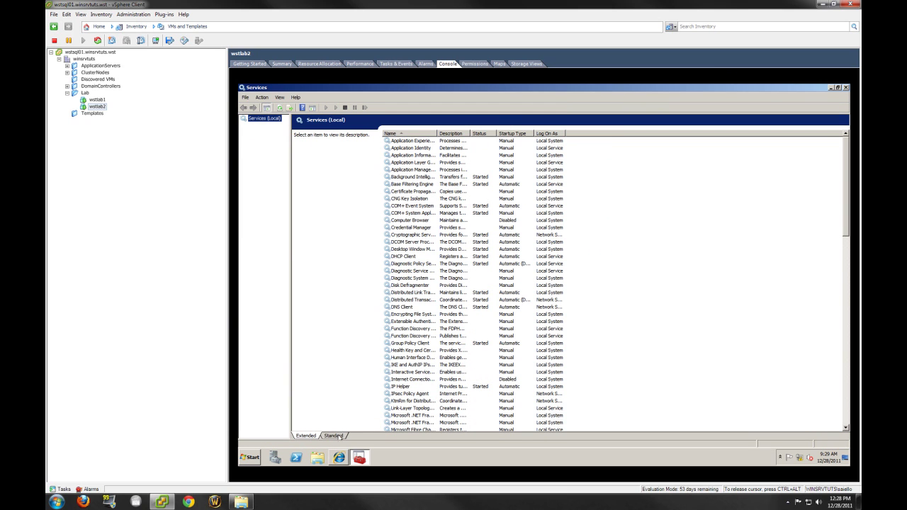
pyautogui.click(342, 435)
pyautogui.click(342, 328)
pyautogui.scroll(-15, 341, 333)
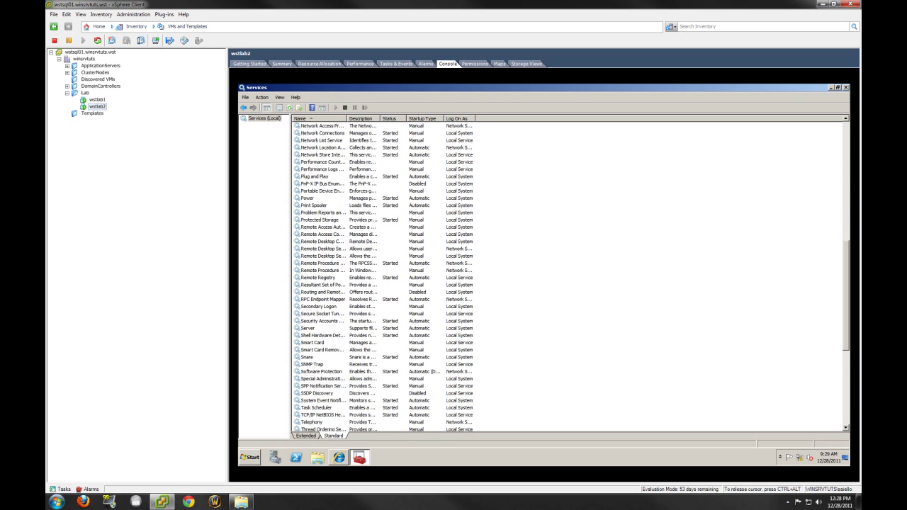
pyautogui.click(375, 359)
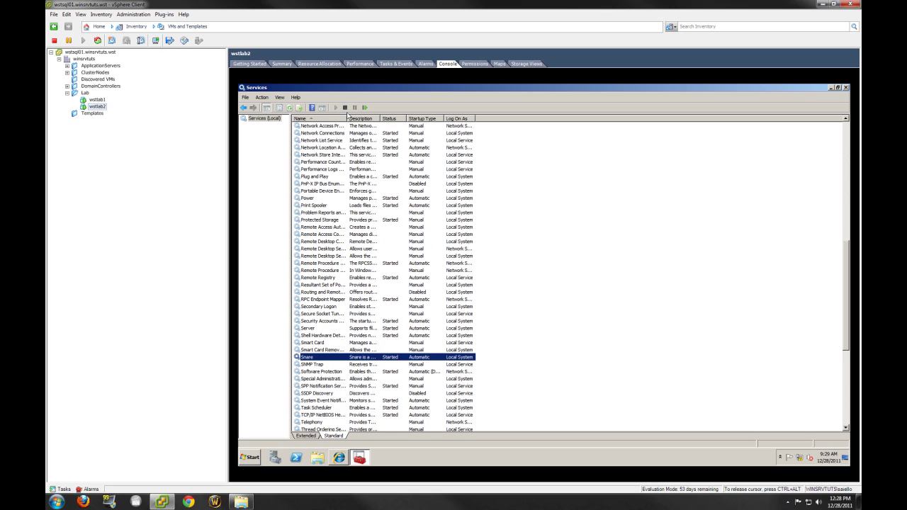
pyautogui.doubleClick(347, 117)
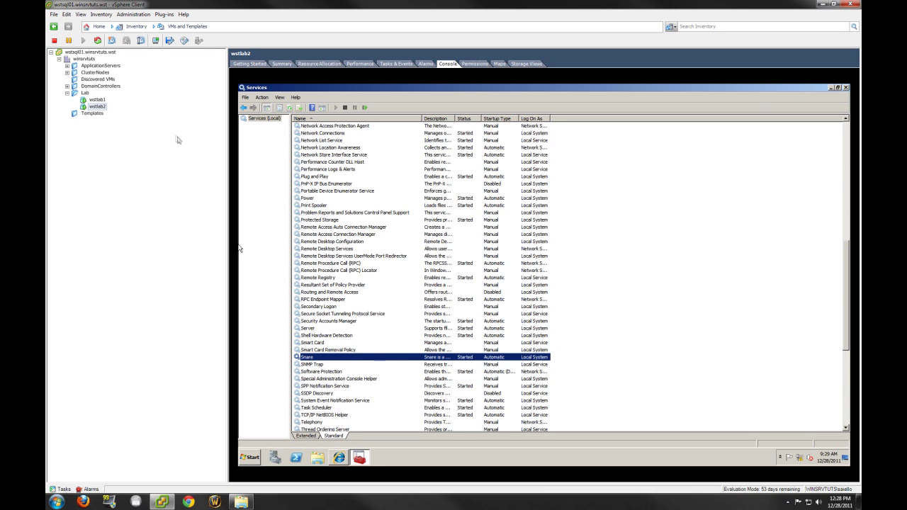
# - Switch to the wstlab1 console, open Services with services.msc, maximize it and check the status and startup type of the BACKLOG service
pyautogui.click(104, 100)
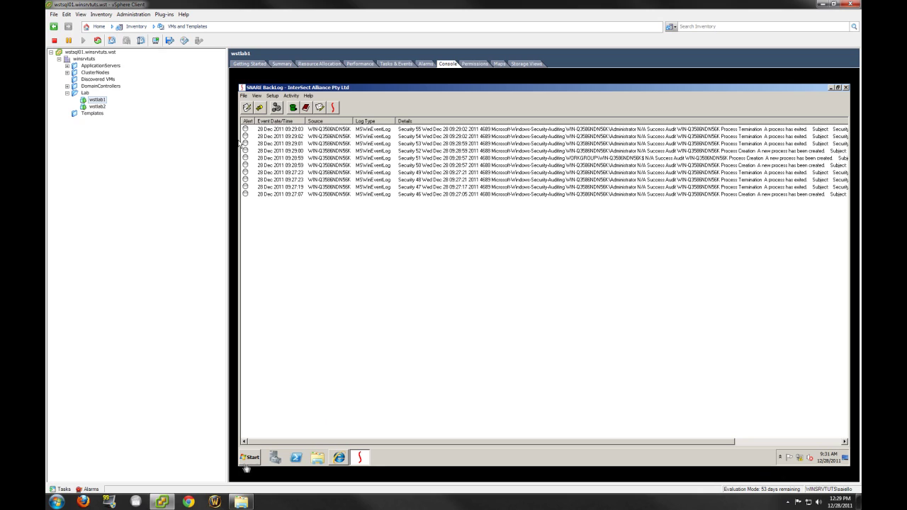
pyautogui.click(249, 457)
pyautogui.click(360, 413)
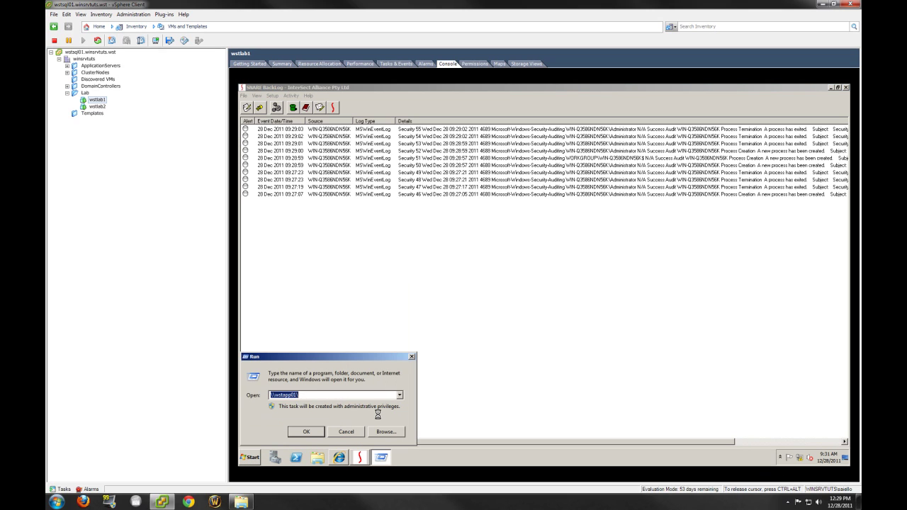
pyautogui.write('services.msc')
pyautogui.press('Return')
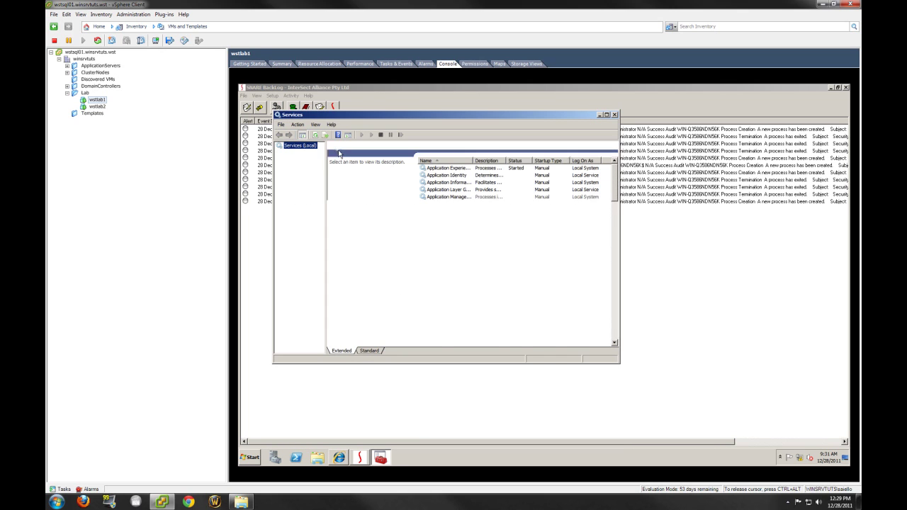
pyautogui.doubleClick(408, 121)
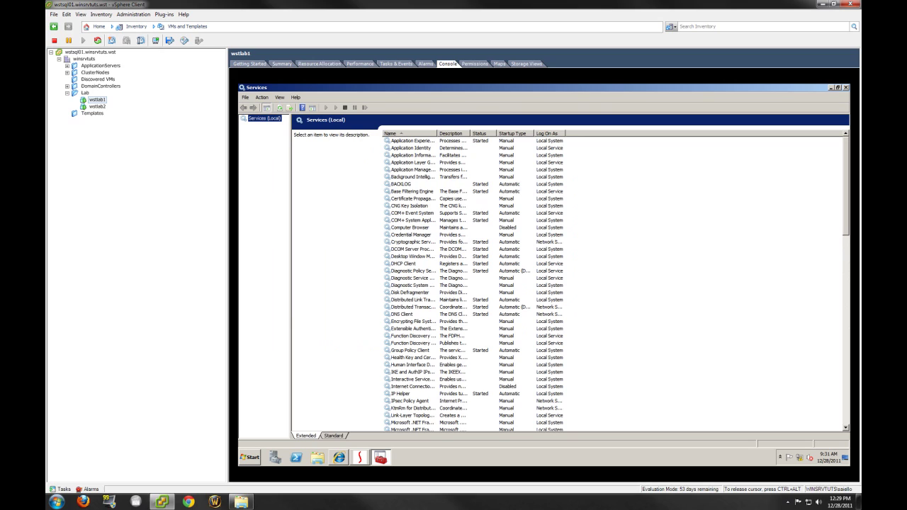
pyautogui.click(402, 184)
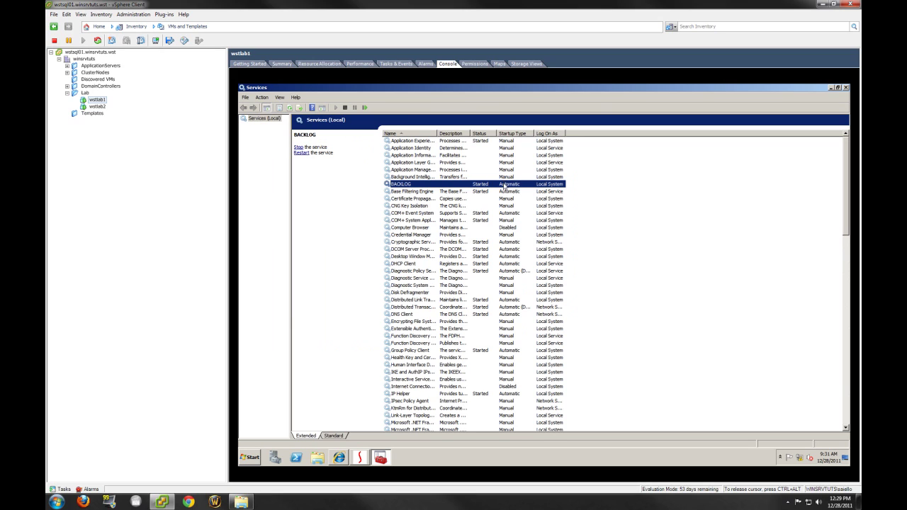
pyautogui.hotkey('ctrl', 'alt')
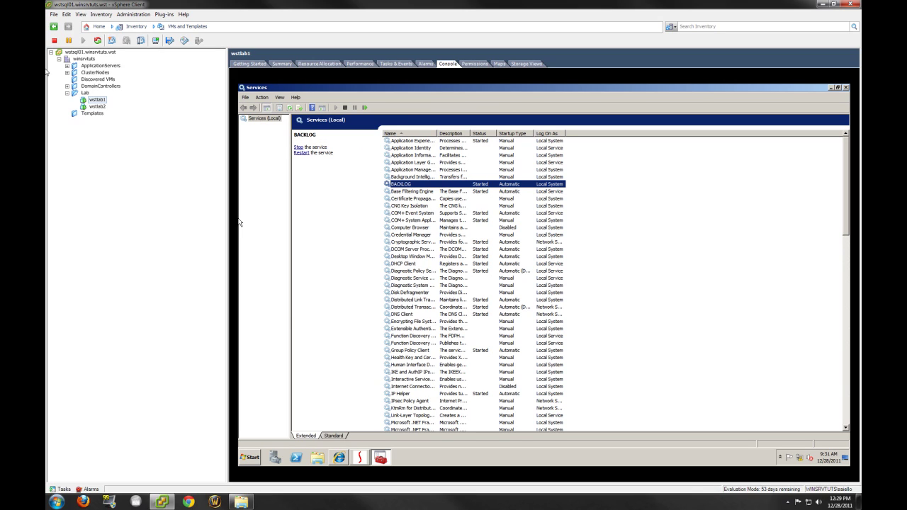
# - Return to the wstlab2 console, restart the Snare service and minimize the Services console
pyautogui.click(97, 107)
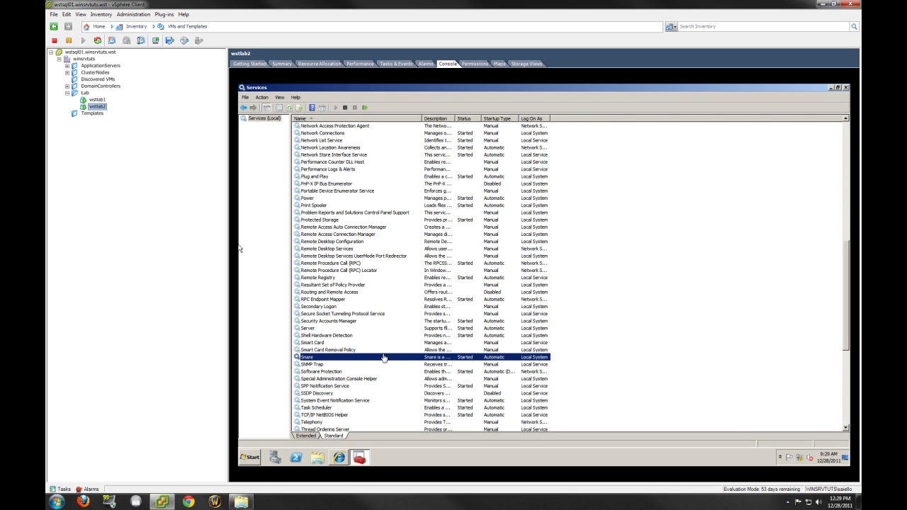
pyautogui.click(382, 357)
pyautogui.rightClick(390, 358)
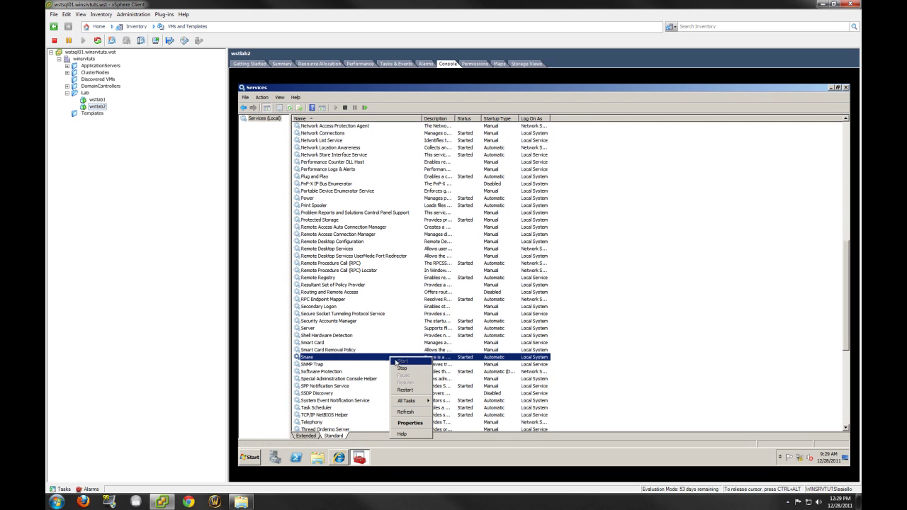
pyautogui.click(409, 389)
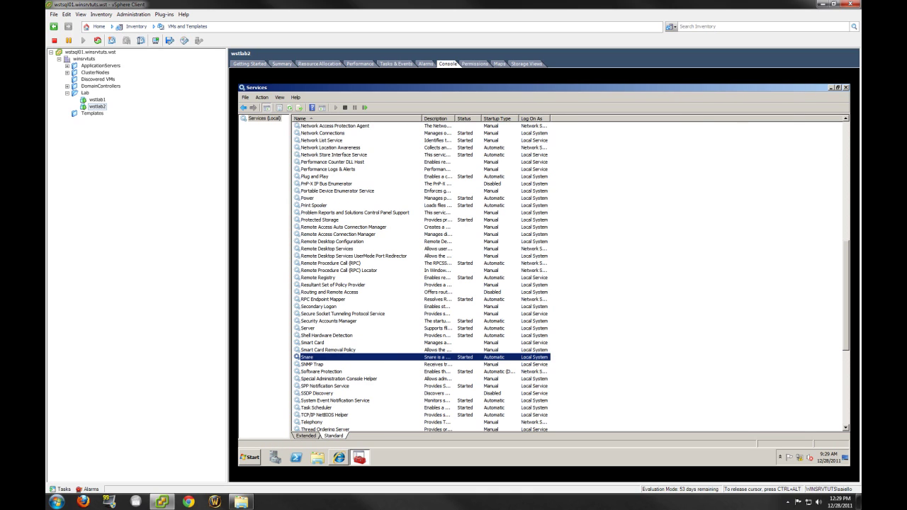
pyautogui.click(829, 88)
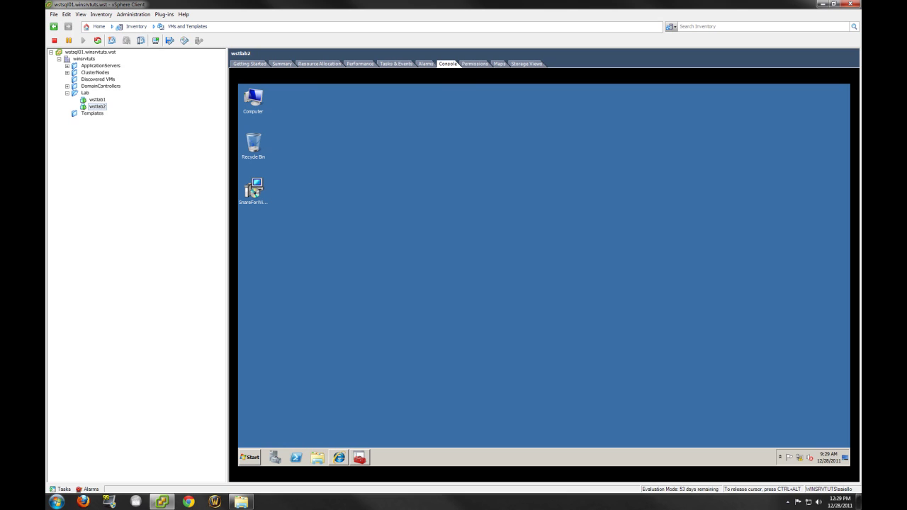
# - Switch to wstlab1, minimize Services and examine the Syslog entries from 10.10.10.241 in BackLog's event list
pyautogui.click(97, 100)
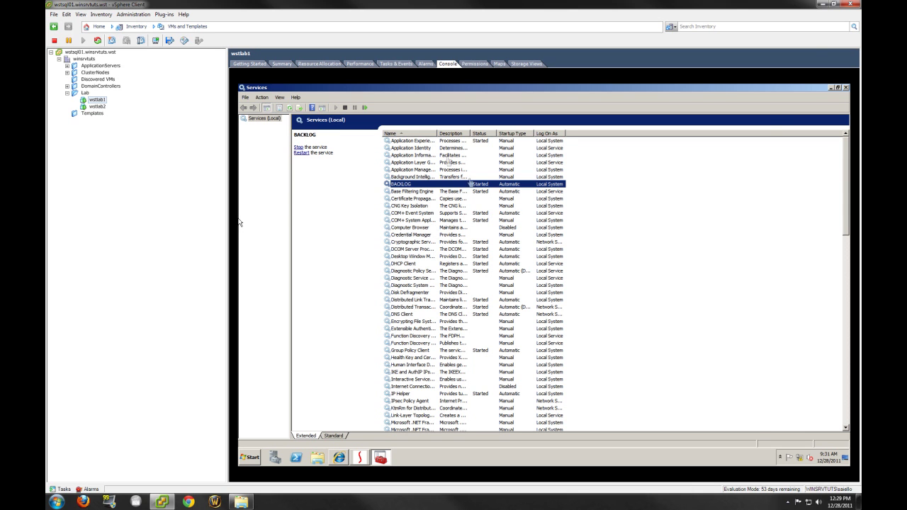
pyautogui.click(830, 88)
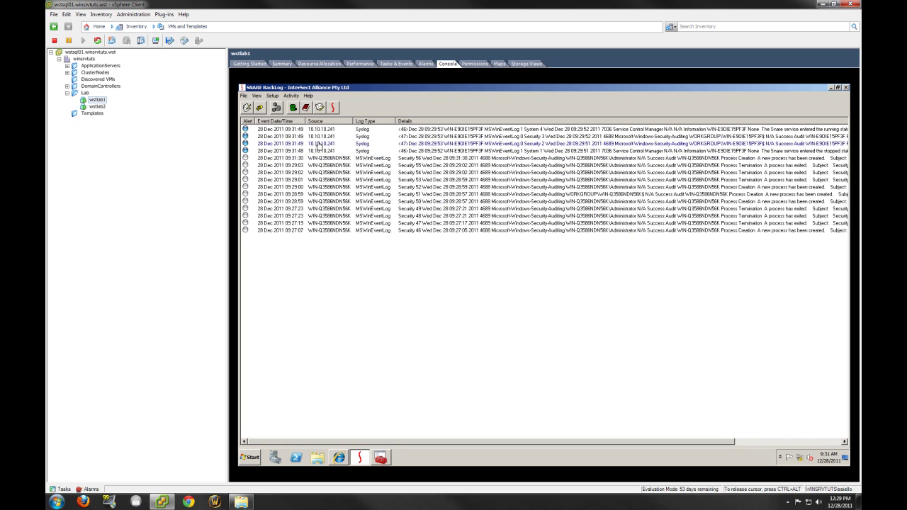
pyautogui.click(327, 131)
pyautogui.click(327, 136)
pyautogui.click(333, 144)
pyautogui.click(333, 151)
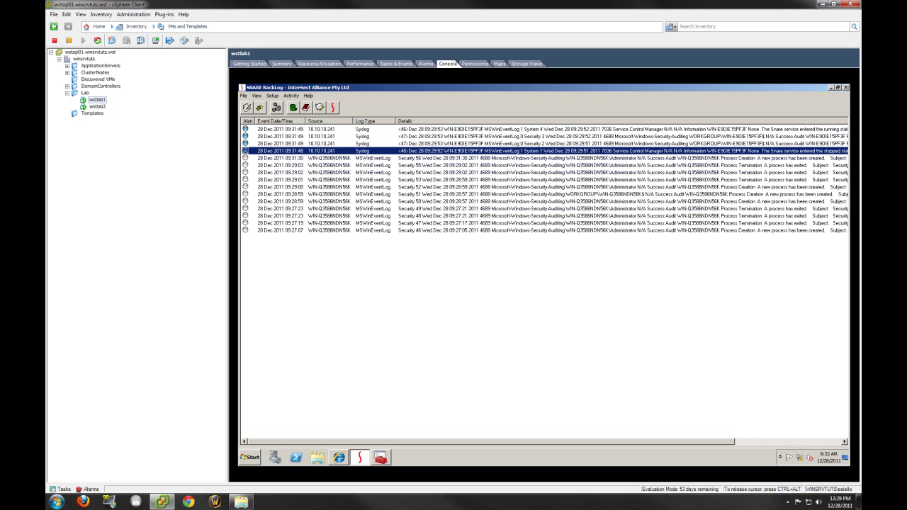
pyautogui.click(361, 130)
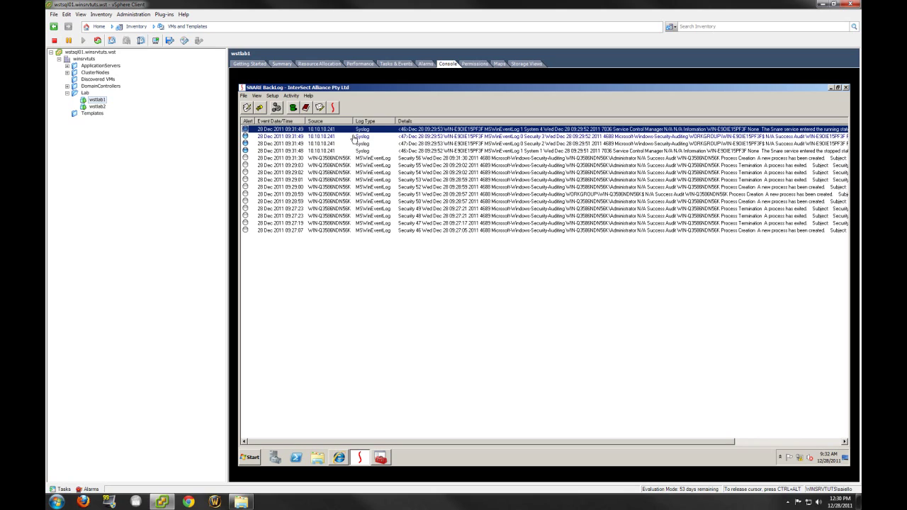
pyautogui.click(507, 321)
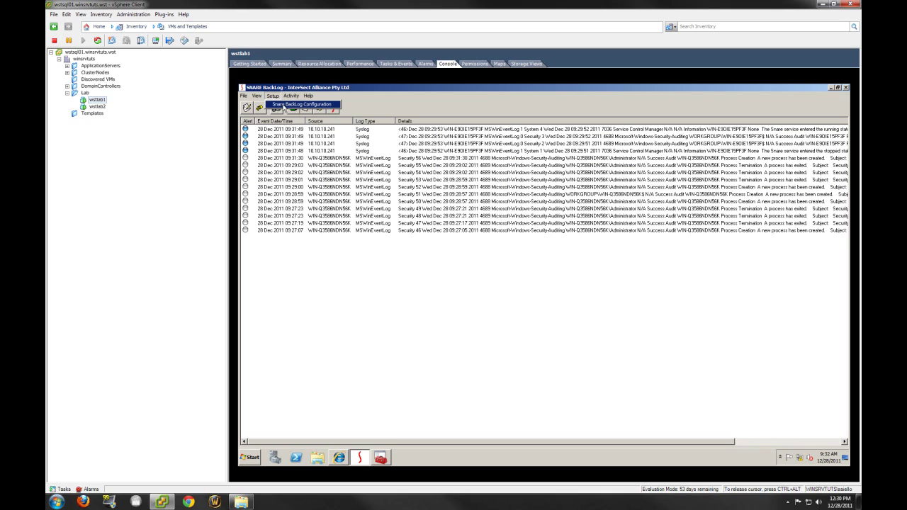
# - Open the Snare BackLog Configuration, move the dialog lower and copy the log directory path
pyautogui.click(280, 107)
pyautogui.hotkey('ctrl', 'c')
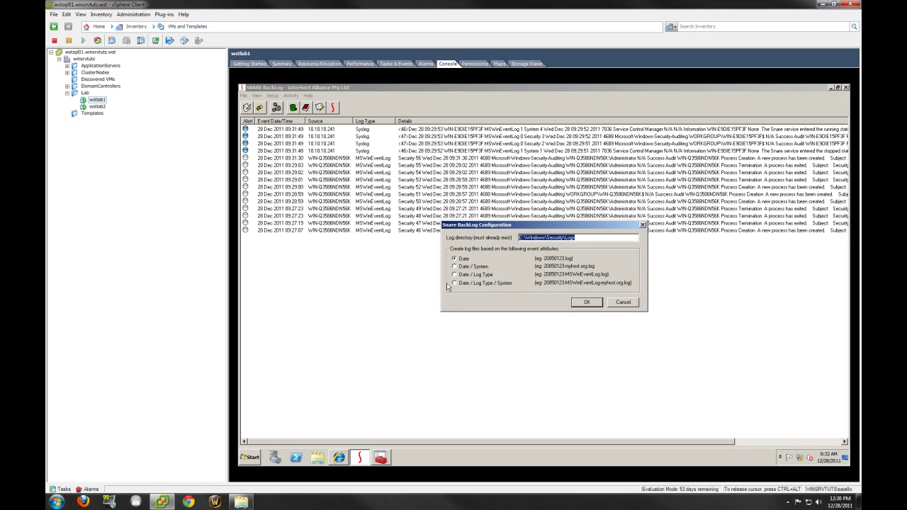
pyautogui.moveTo(561, 224); pyautogui.dragTo(533, 273)
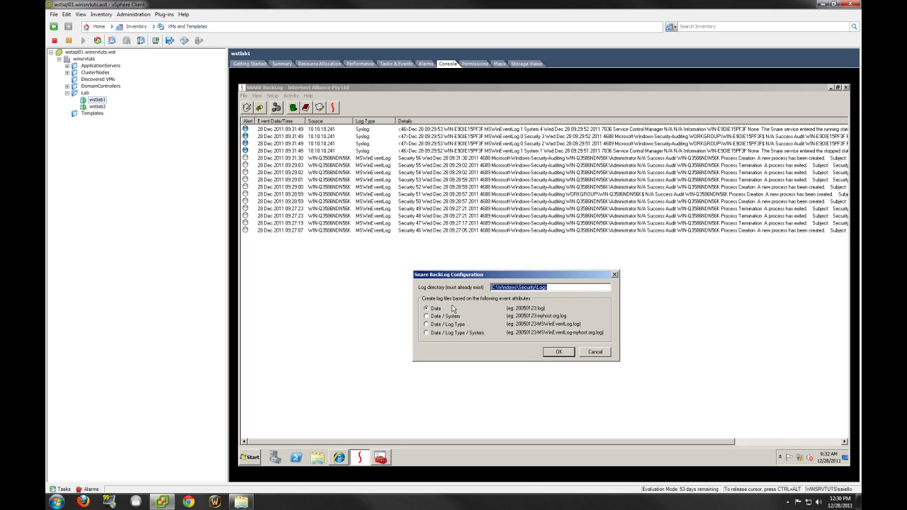
pyautogui.rightClick(512, 287)
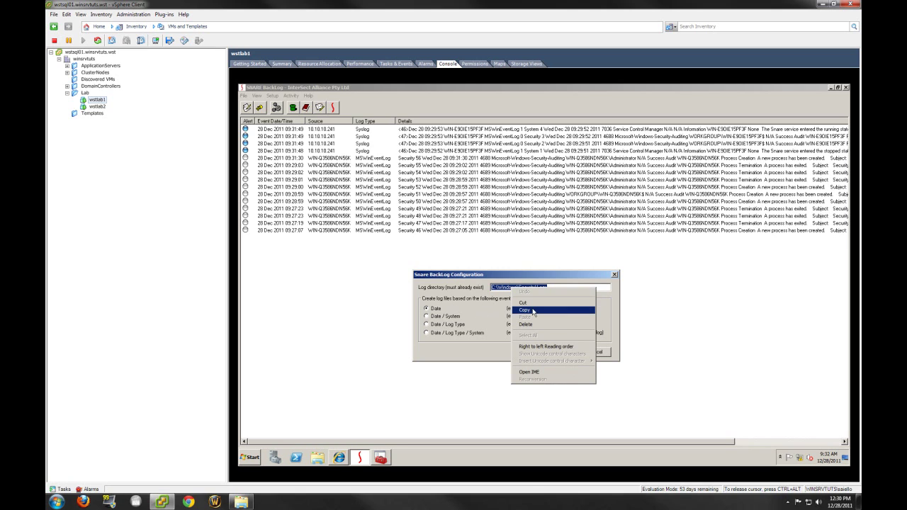
pyautogui.click(534, 311)
# - Open the copied log directory through Run, check the 20111228 log file, minimize the folder and cancel the BackLog configuration
pyautogui.click(252, 458)
pyautogui.click(368, 413)
pyautogui.hotkey('ctrl', 'v')
pyautogui.click(318, 433)
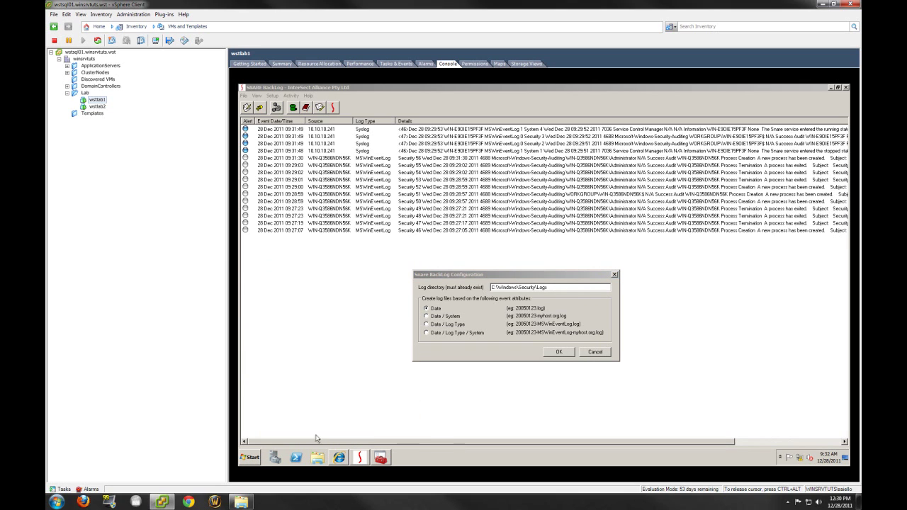
pyautogui.click(473, 196)
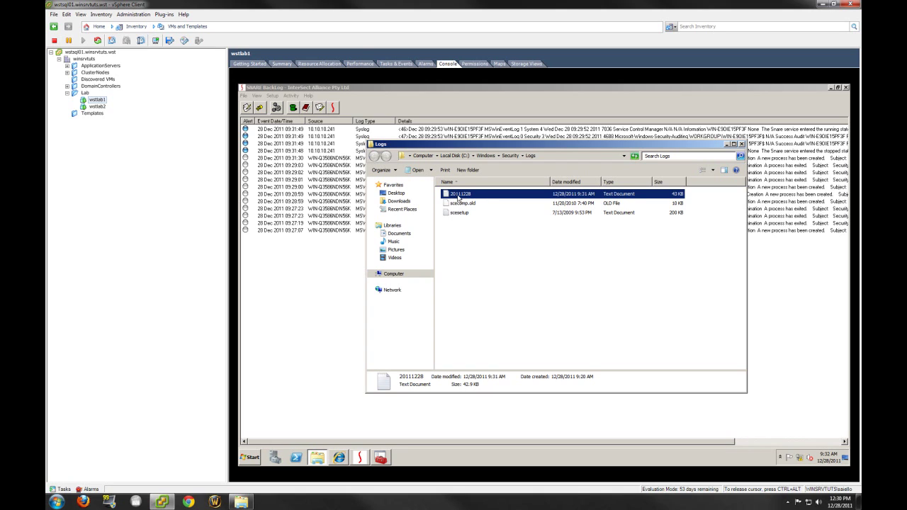
pyautogui.click(726, 144)
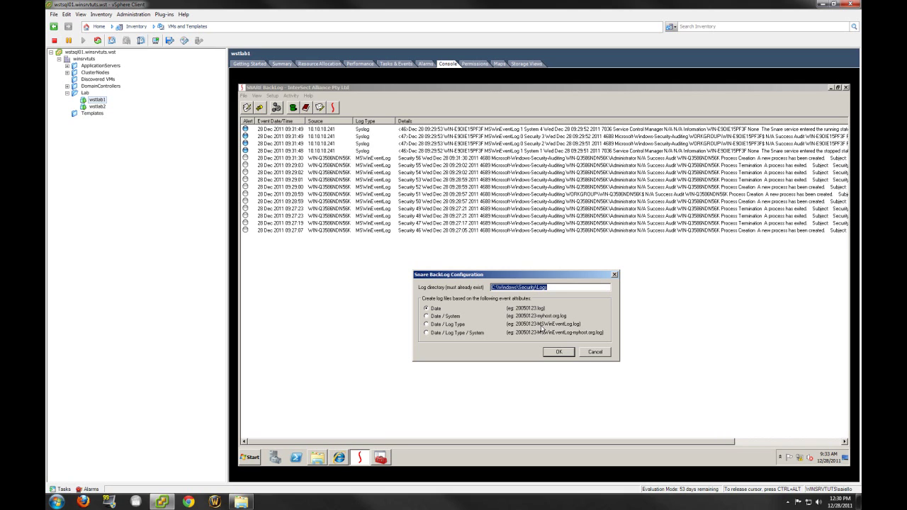
pyautogui.click(590, 354)
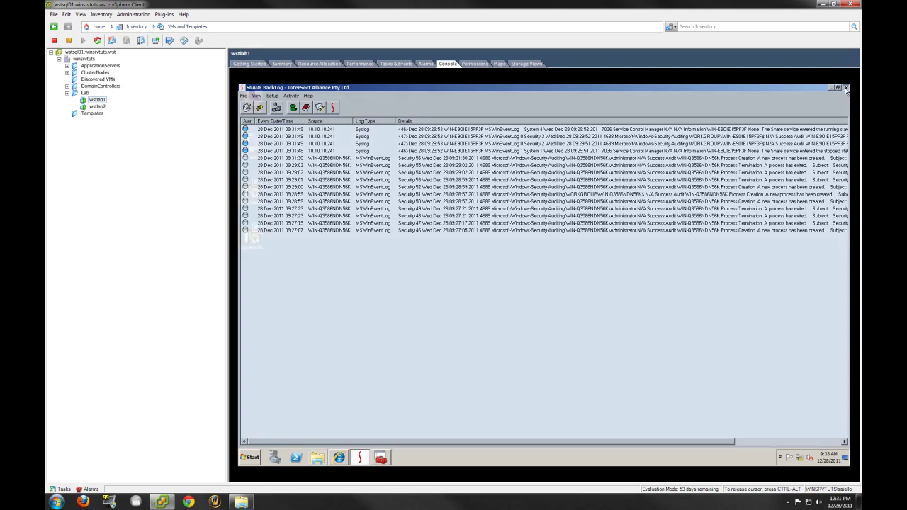
# - Close BackLog, relaunch it as administrator and maximize its window
pyautogui.click(846, 87)
pyautogui.hotkey('ctrl', 'alt')
pyautogui.click(248, 458)
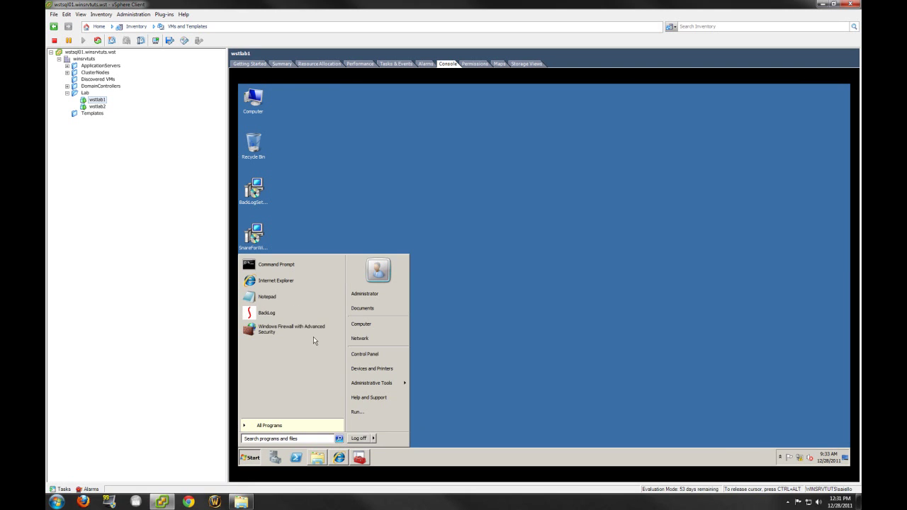
pyautogui.rightClick(264, 317)
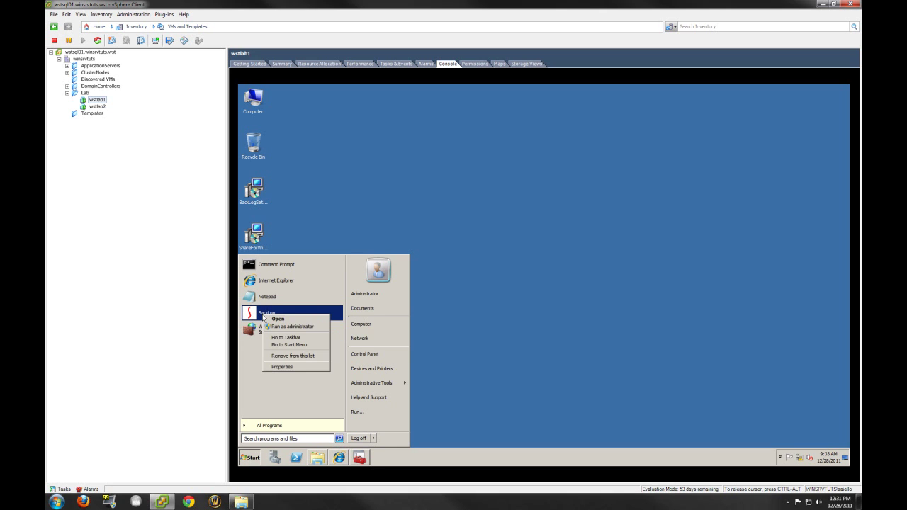
pyautogui.press('Escape')
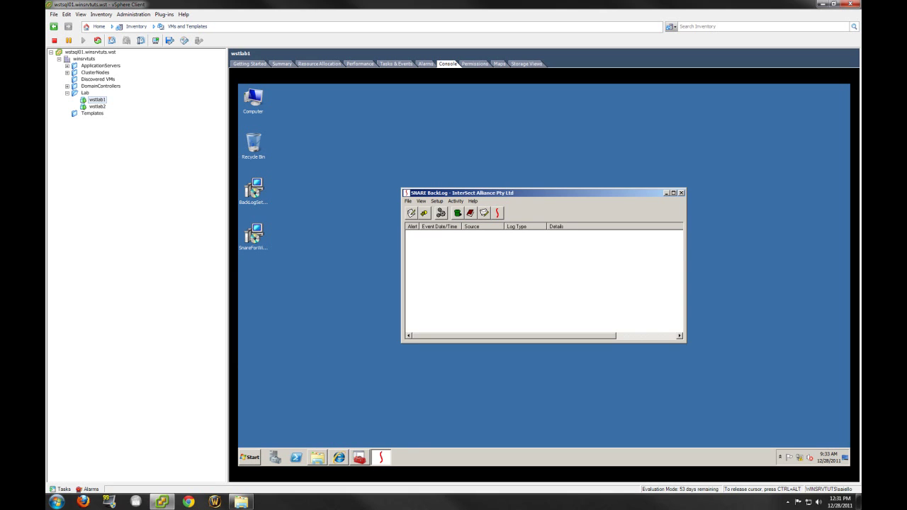
pyautogui.doubleClick(546, 196)
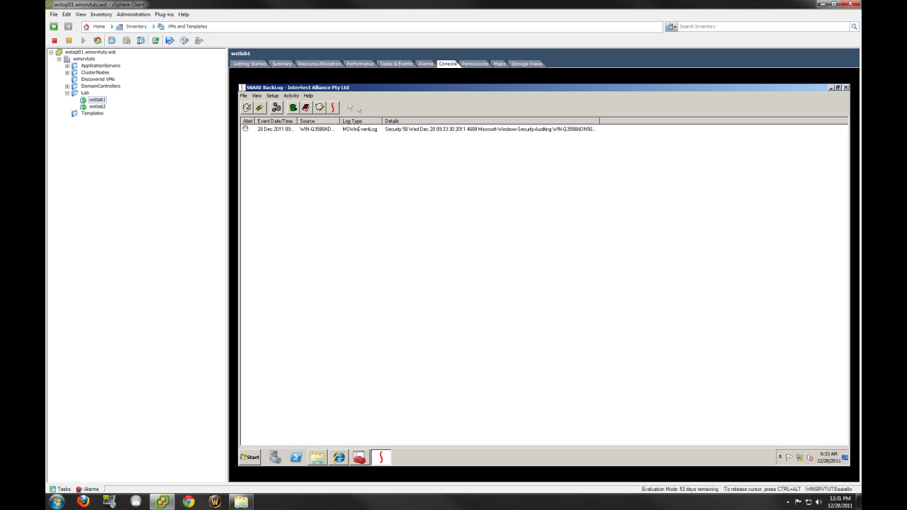
# - Open the Snare BackLog Configuration and choose Date / System as the basis for creating log files
pyautogui.click(277, 108)
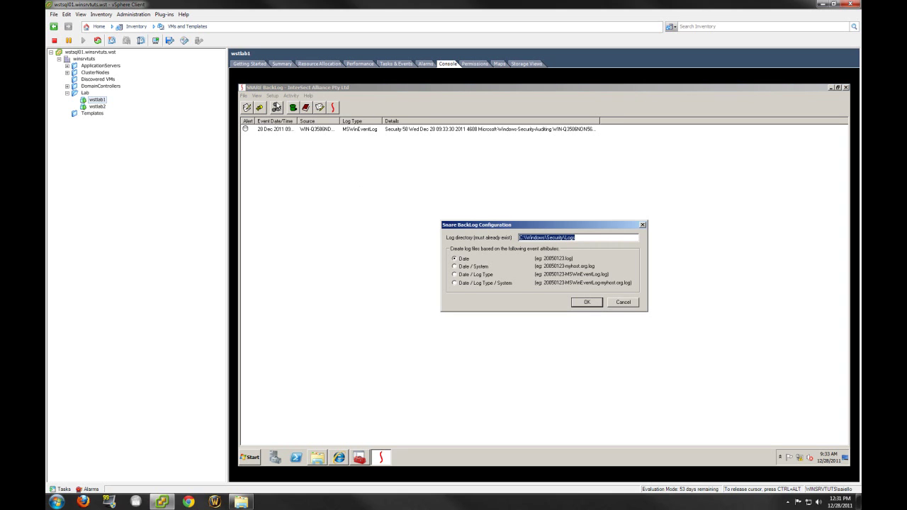
pyautogui.click(464, 267)
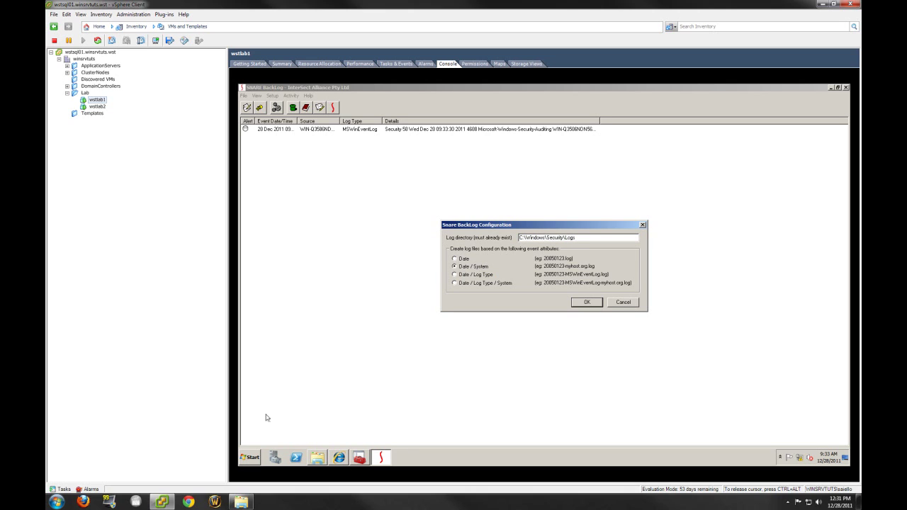
# - Go from the log folder to the root of Local Disk (C:) and create a new folder named Syslog
pyautogui.click(319, 458)
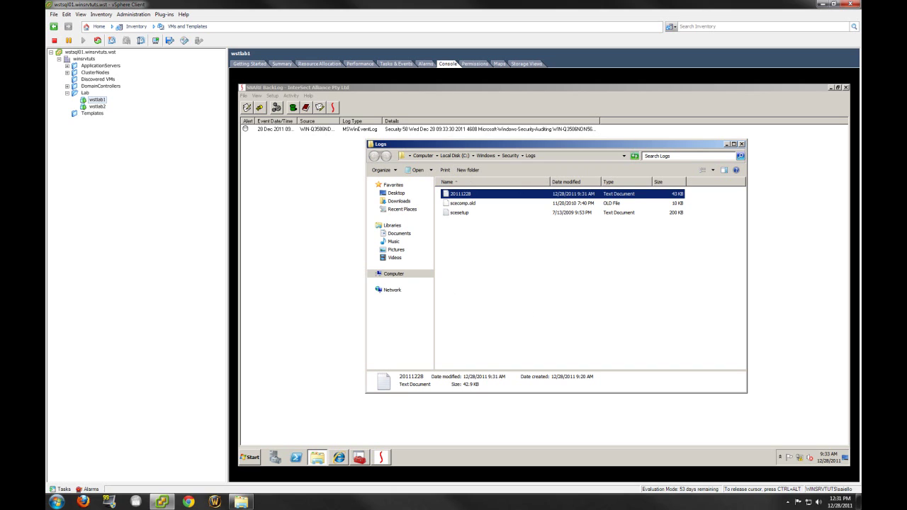
pyautogui.doubleClick(478, 151)
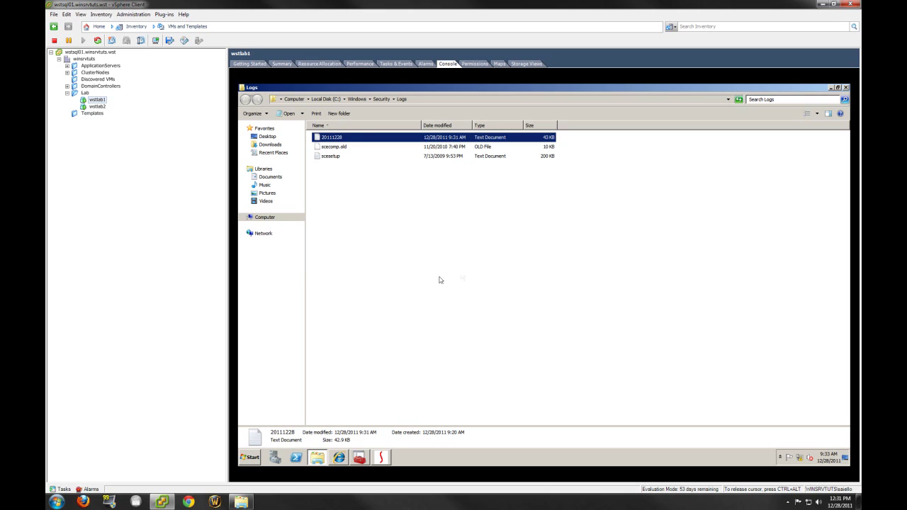
pyautogui.click(298, 100)
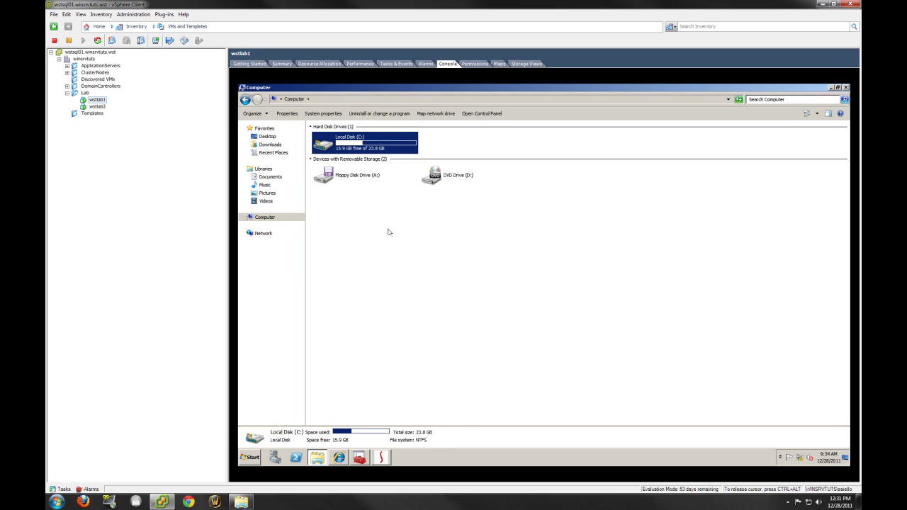
pyautogui.doubleClick(354, 149)
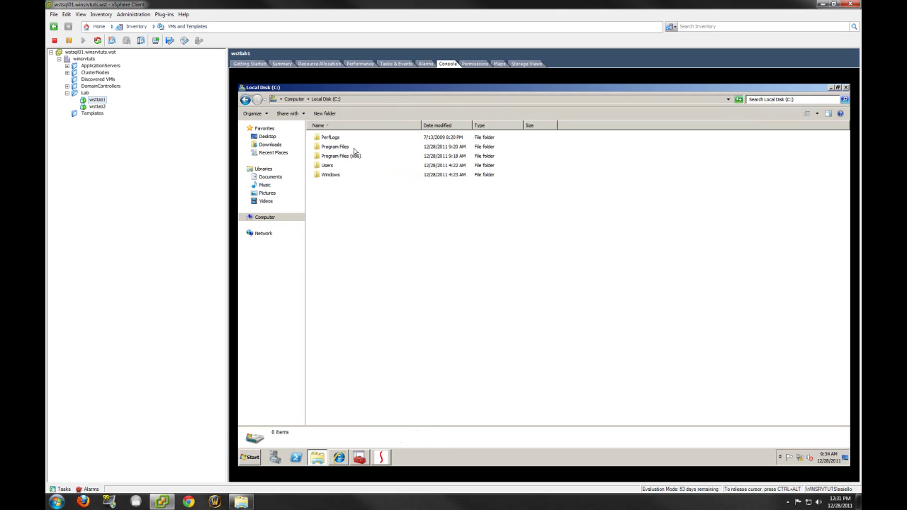
pyautogui.rightClick(331, 212)
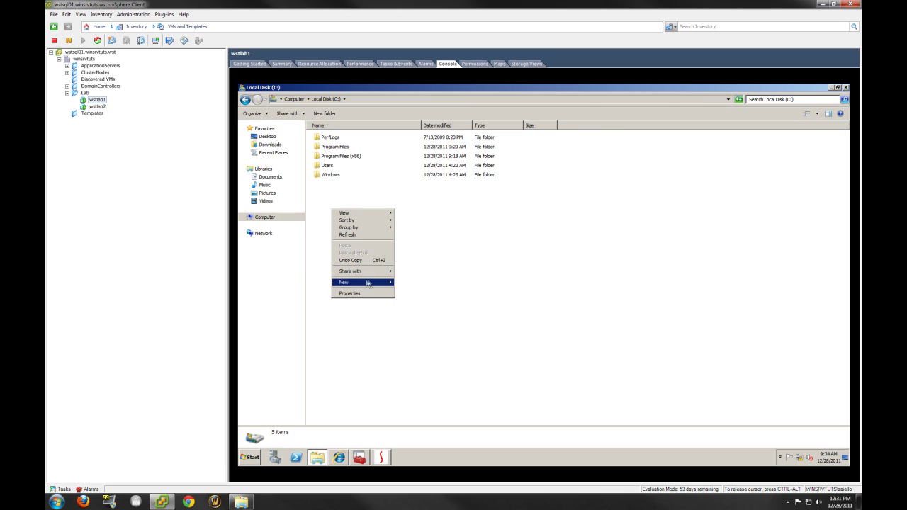
pyautogui.moveTo(365, 282)
pyautogui.click(410, 283)
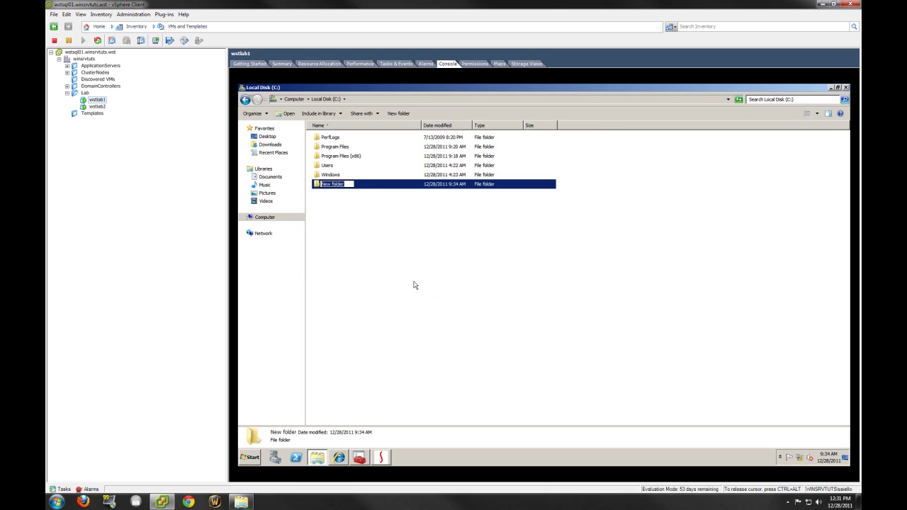
pyautogui.write('Syslog')
pyautogui.press('Return')
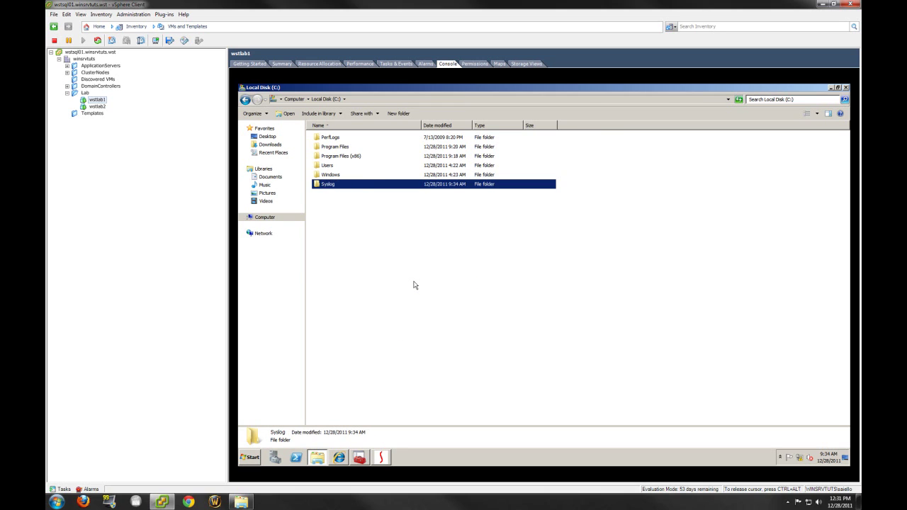
# - Copy the new folder's path and save C:\Syslog as the log directory in the Snare BackLog Configuration
pyautogui.doubleClick(352, 184)
pyautogui.click(386, 100)
pyautogui.hotkey('ctrl', 'c')
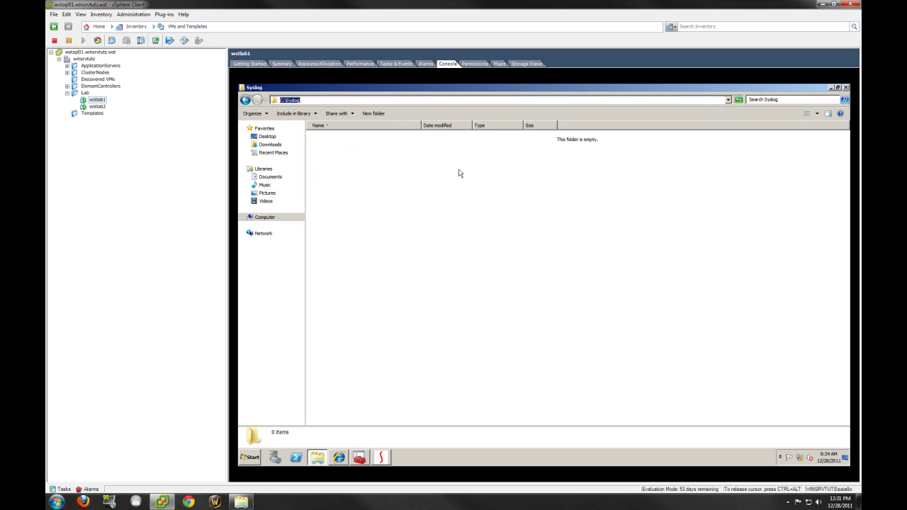
pyautogui.click(830, 88)
pyautogui.doubleClick(606, 235)
pyautogui.hotkey('ctrl', 'v')
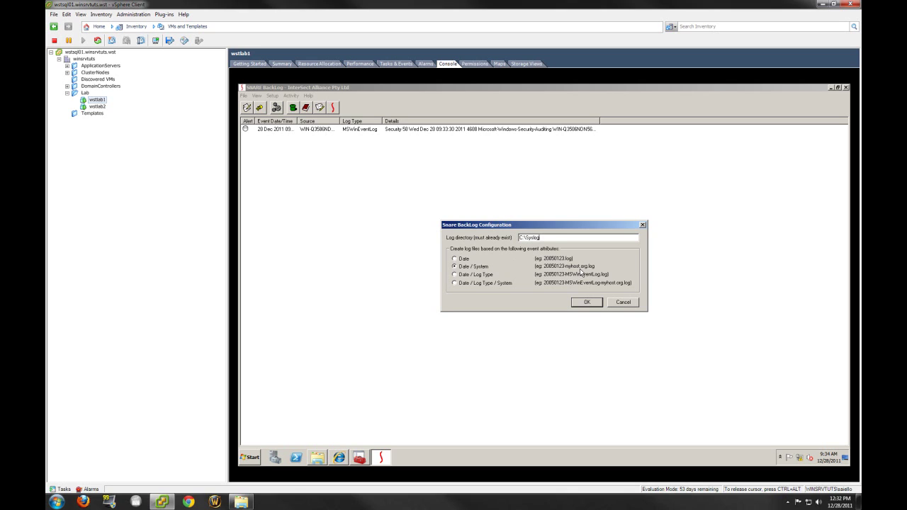
pyautogui.click(588, 303)
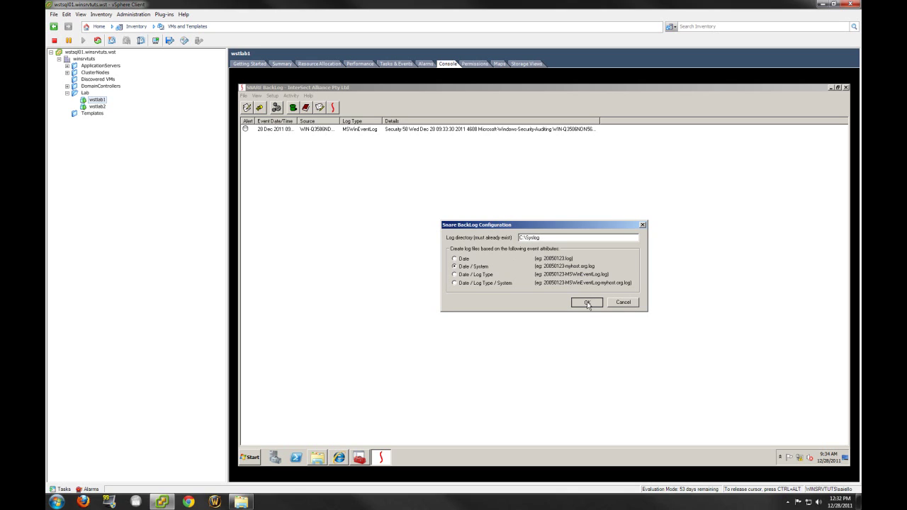
# - Close BackLog and restart the BACKLOG service in Services
pyautogui.click(845, 87)
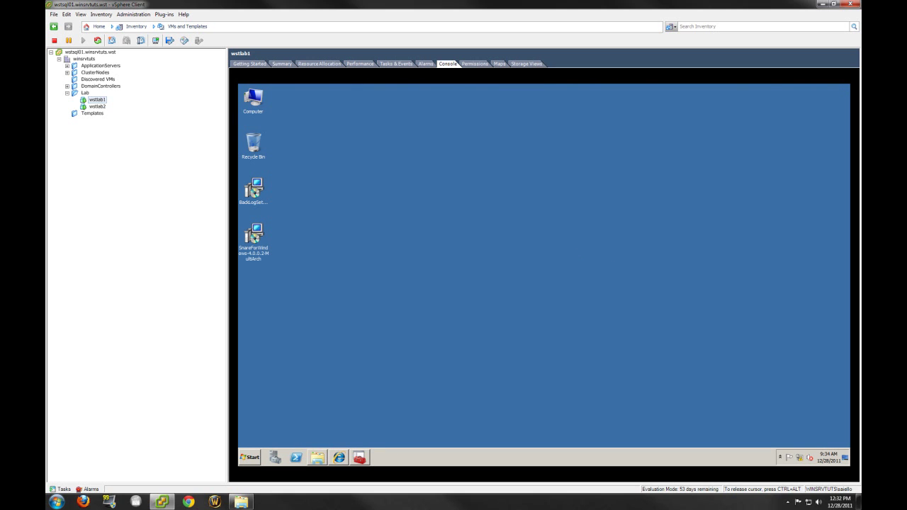
pyautogui.click(360, 458)
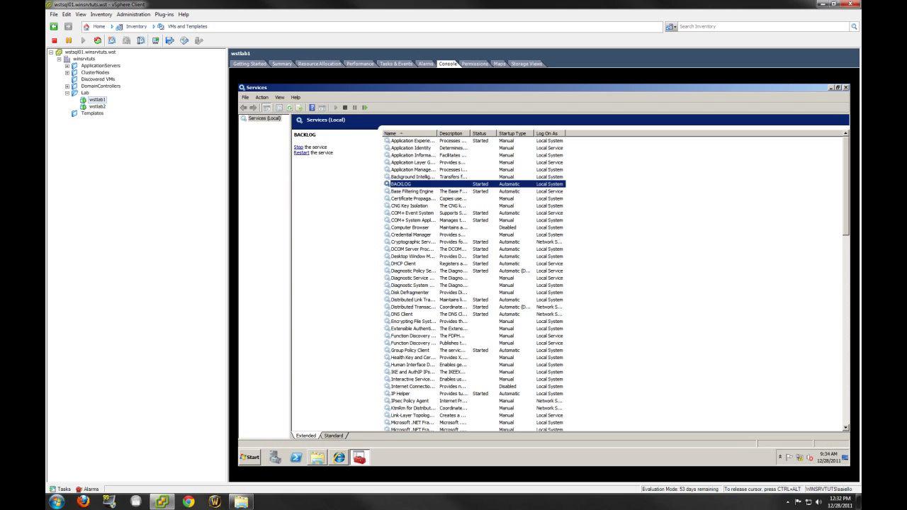
pyautogui.rightClick(430, 186)
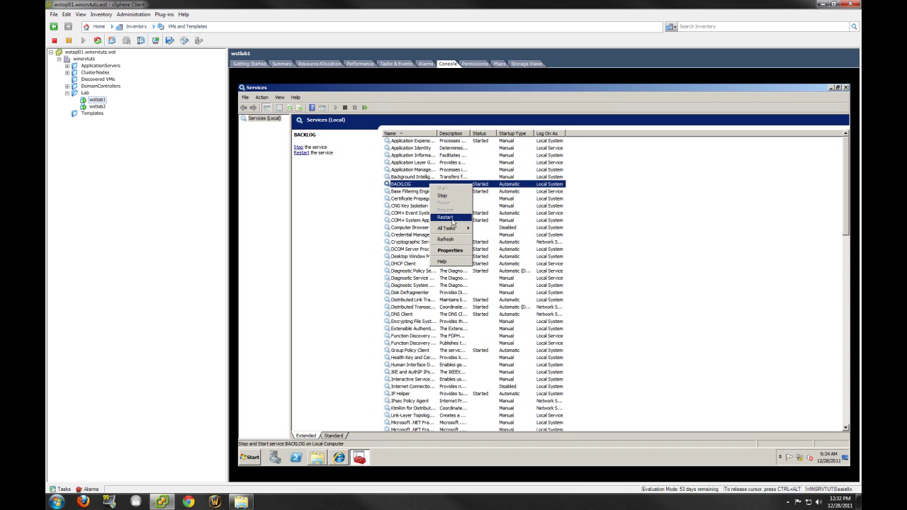
pyautogui.click(445, 217)
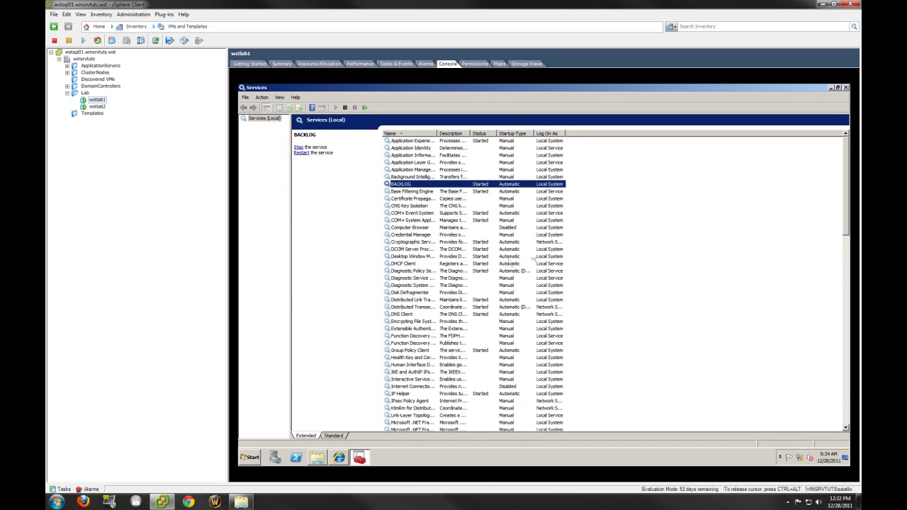
# - Check the Snare service in the services list, return to the BACKLOG service and minimize Services
pyautogui.scroll(-9, 401, 380)
pyautogui.scroll(-8, 401, 381)
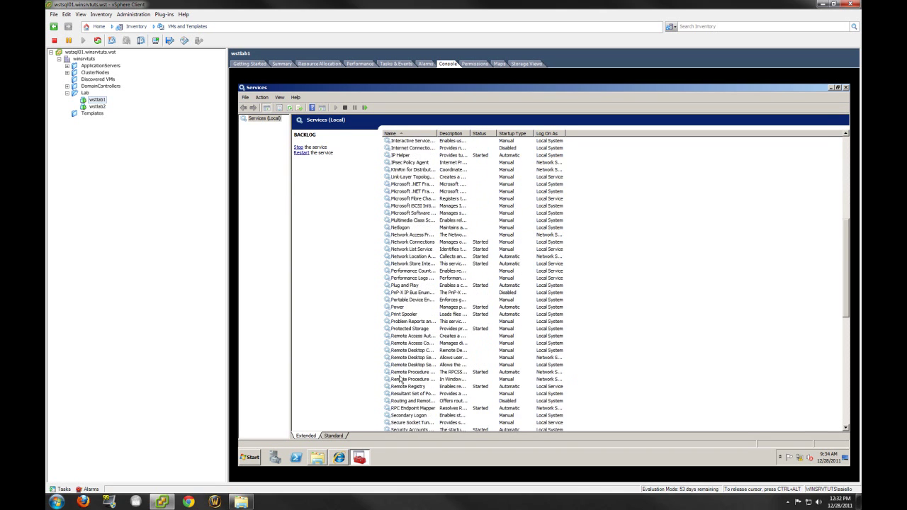
pyautogui.click(401, 336)
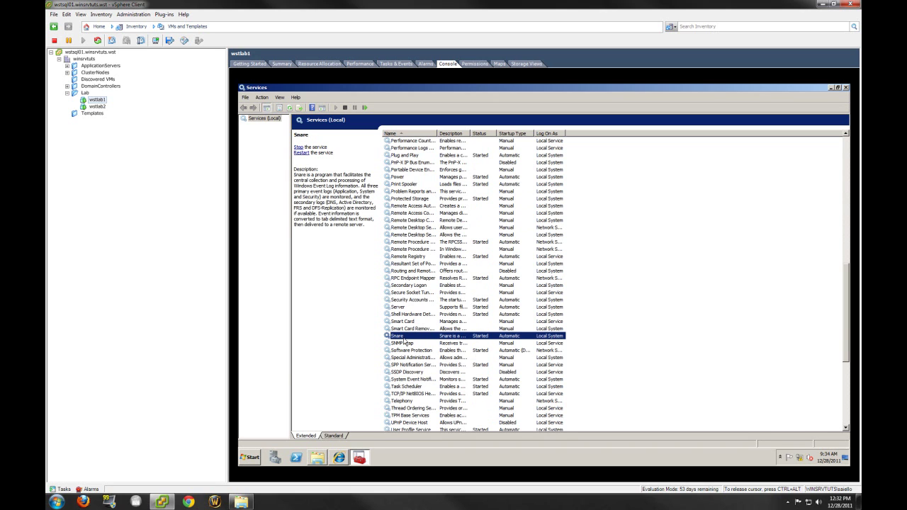
pyautogui.scroll(14, 741, 275)
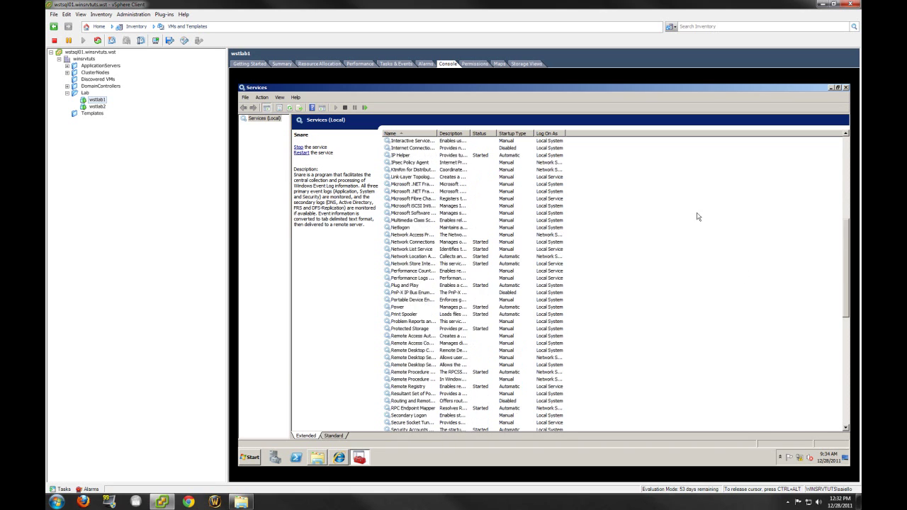
pyautogui.scroll(3, 690, 216)
pyautogui.click(401, 186)
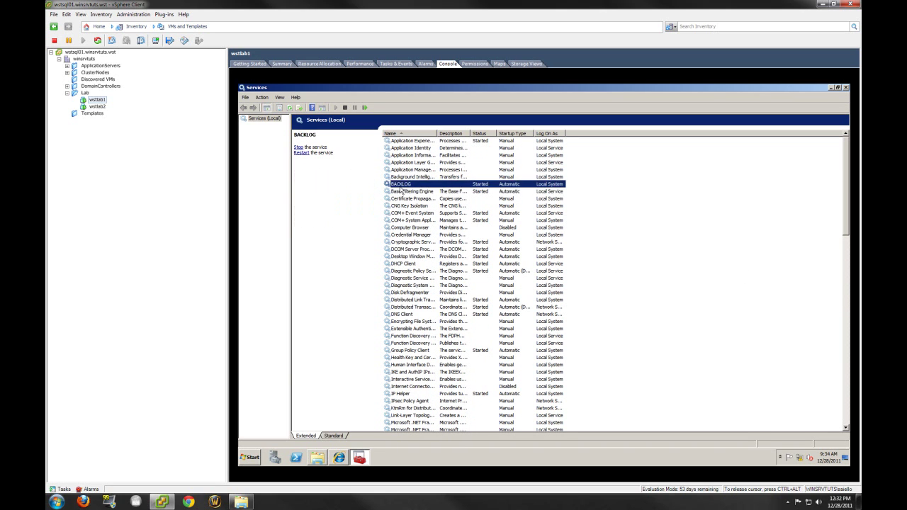
pyautogui.click(856, 84)
pyautogui.click(832, 88)
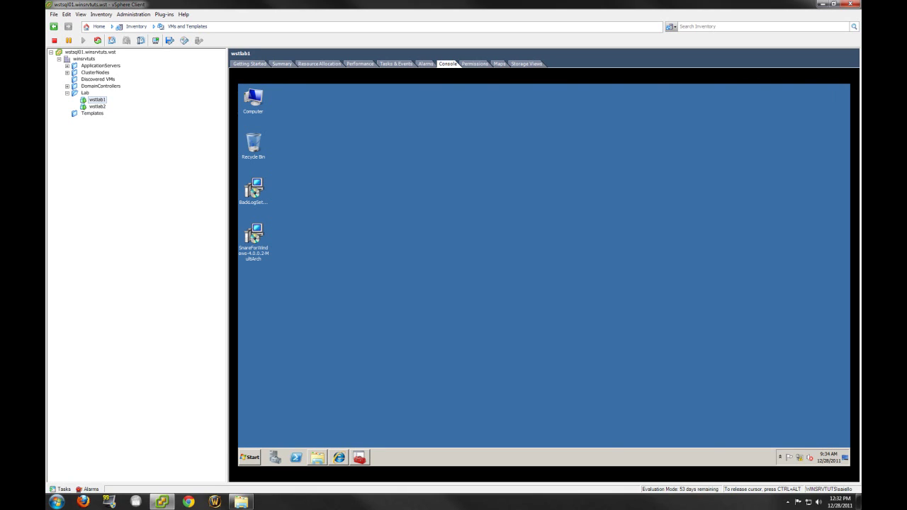
# - Relaunch BackLog and maximize its window
pyautogui.click(249, 456)
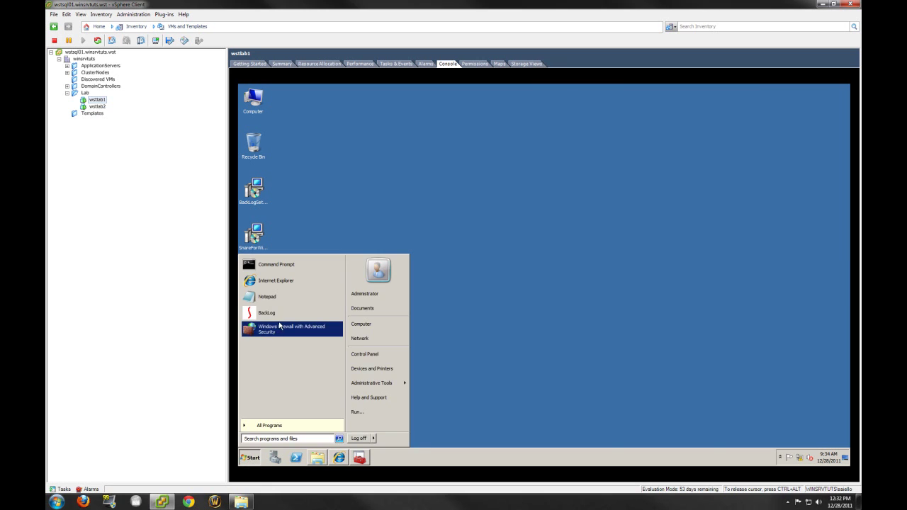
pyautogui.click(283, 326)
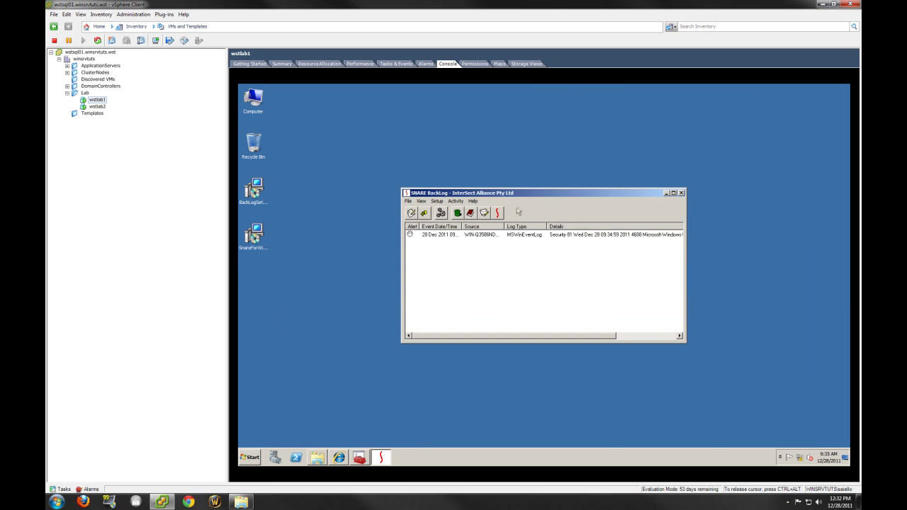
pyautogui.doubleClick(529, 189)
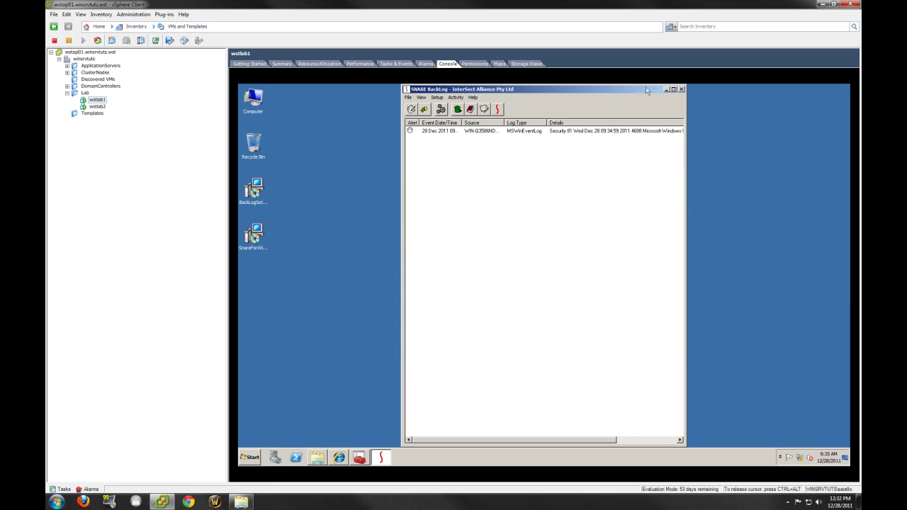
pyautogui.click(673, 89)
# - Switch to the wstlab2 console and stop and start the Background Intelligent Transfer Service to generate events
pyautogui.click(97, 107)
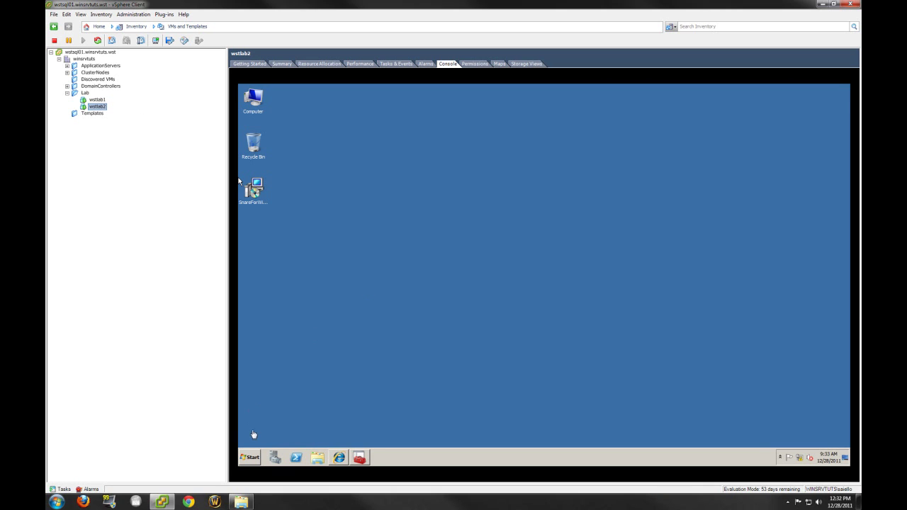
pyautogui.click(360, 457)
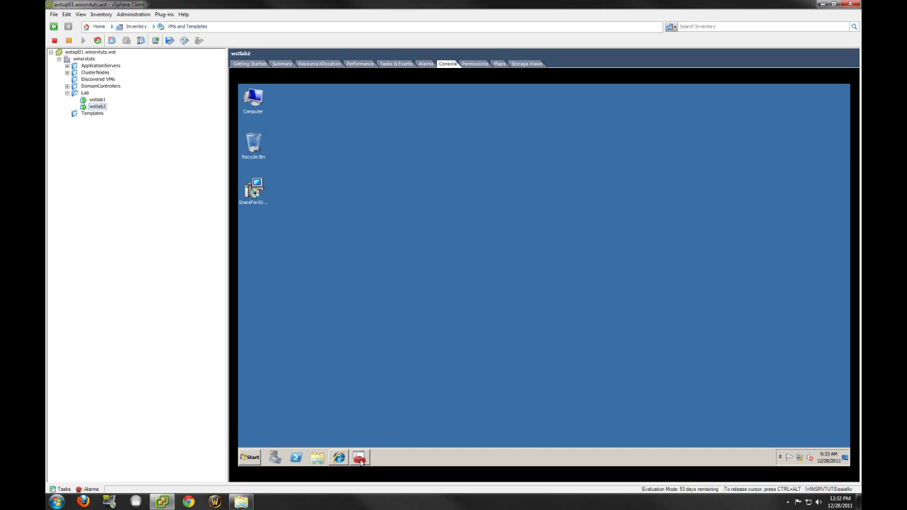
pyautogui.press('Home')
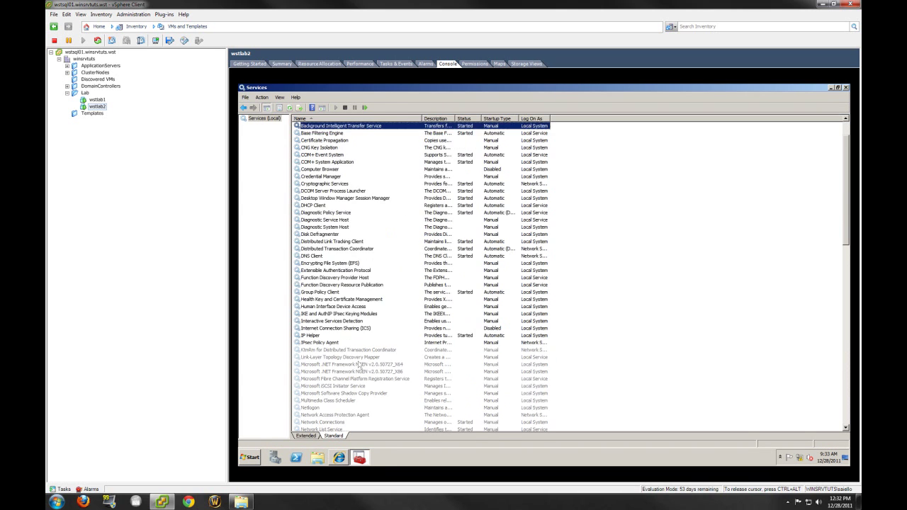
pyautogui.press('b')
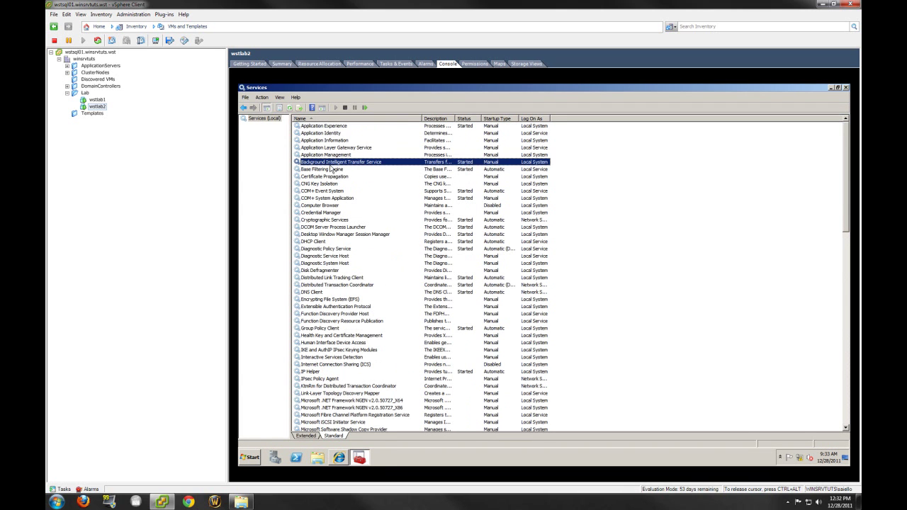
pyautogui.rightClick(337, 164)
pyautogui.click(350, 176)
pyautogui.rightClick(464, 163)
pyautogui.click(473, 168)
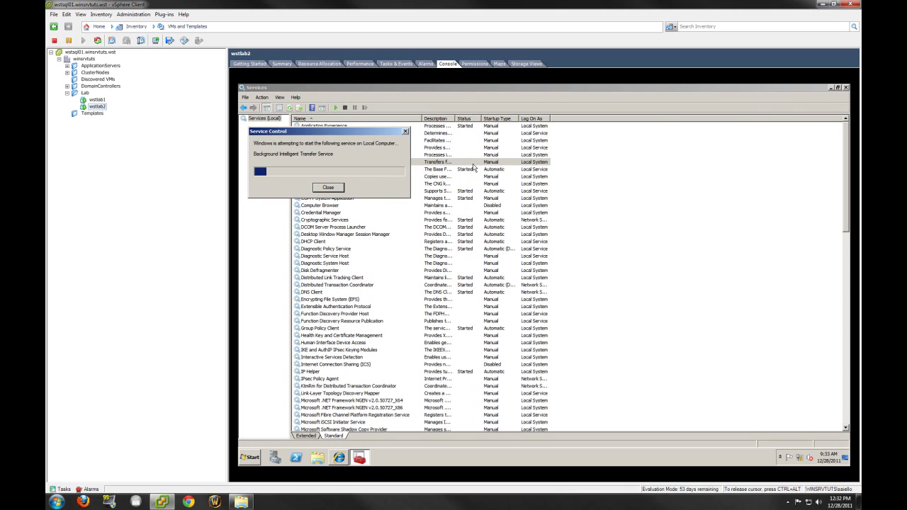
# - Return to the wstlab1 console, examine the Syslog entries from 10.10.10.241 in BackLog and widen the Details column
pyautogui.click(97, 100)
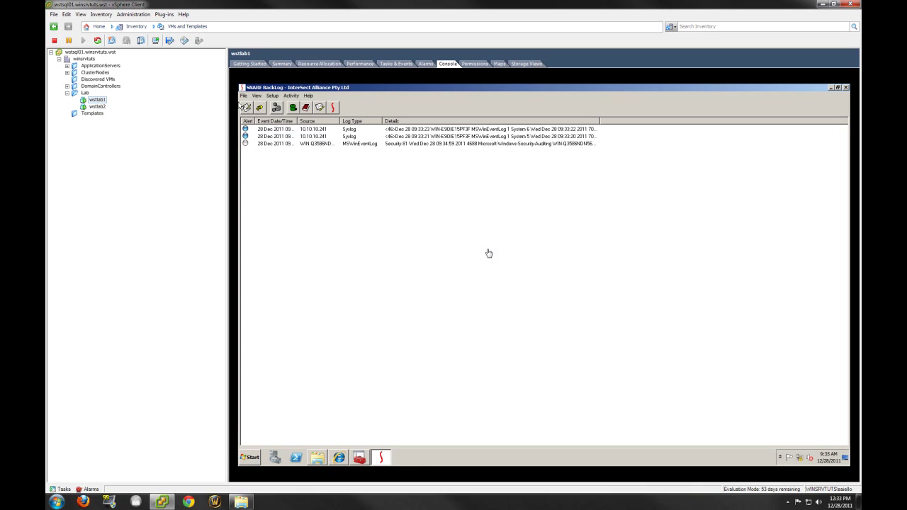
pyautogui.click(489, 251)
pyautogui.click(313, 129)
pyautogui.click(315, 136)
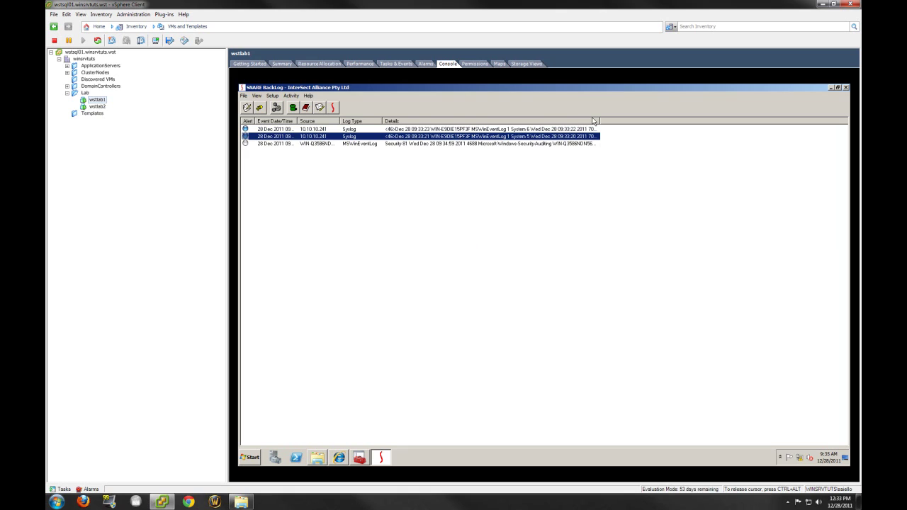
pyautogui.moveTo(600, 119); pyautogui.dragTo(733, 118)
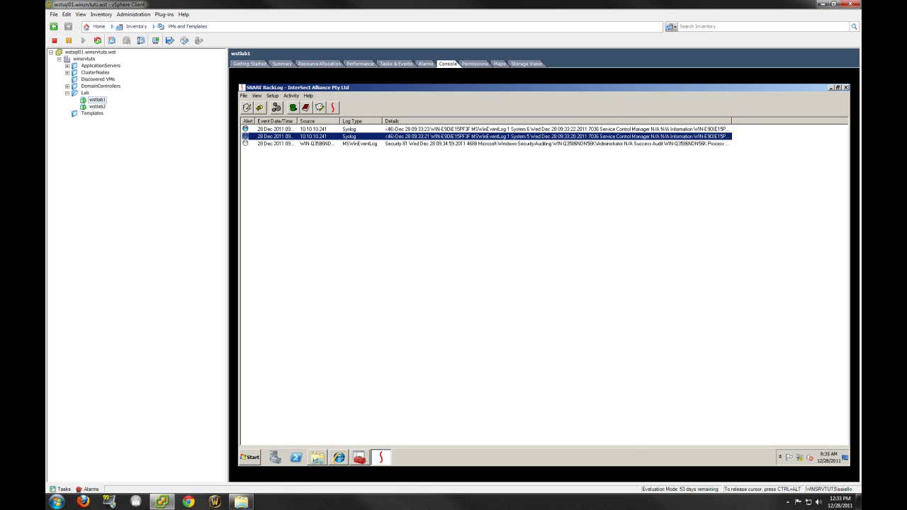
# - Restore the Syslog folder window and examine its per-system log files, including the folder's location on the C: drive
pyautogui.click(317, 458)
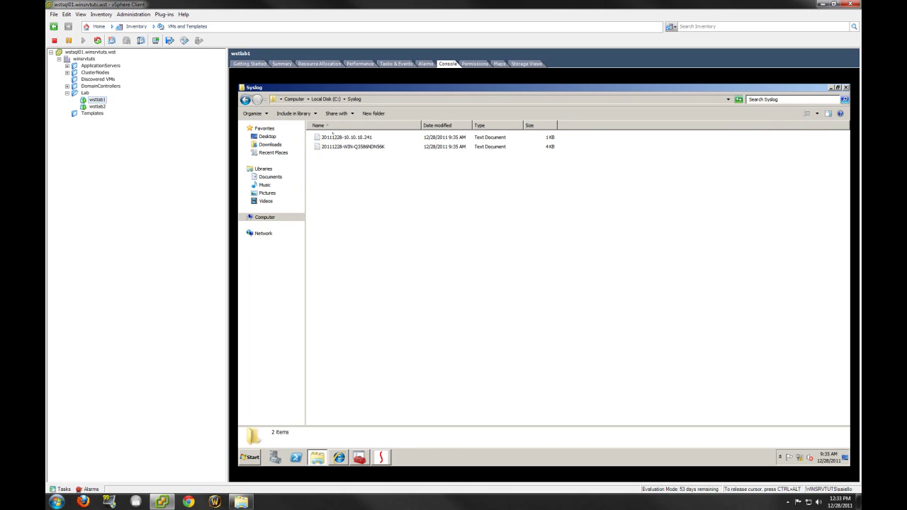
pyautogui.click(333, 137)
pyautogui.click(339, 146)
pyautogui.click(344, 136)
pyautogui.click(326, 99)
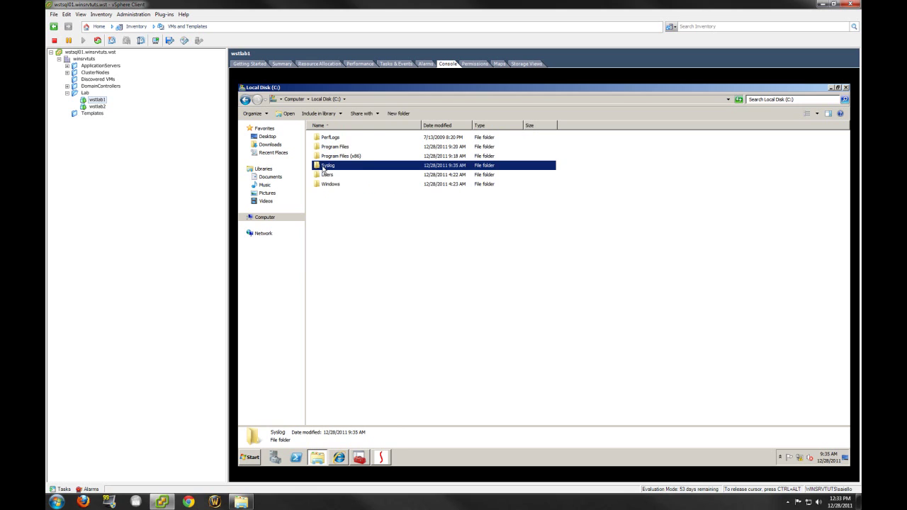
pyautogui.doubleClick(323, 167)
pyautogui.click(361, 137)
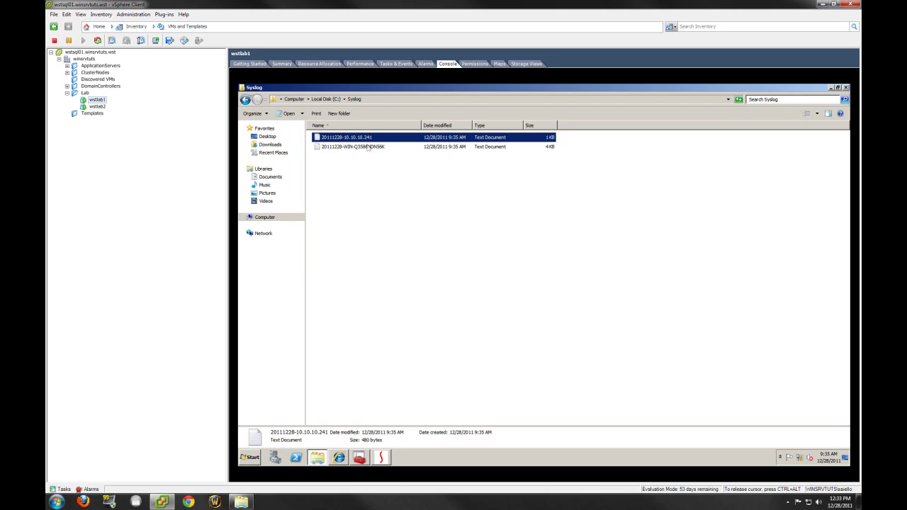
pyautogui.click(367, 147)
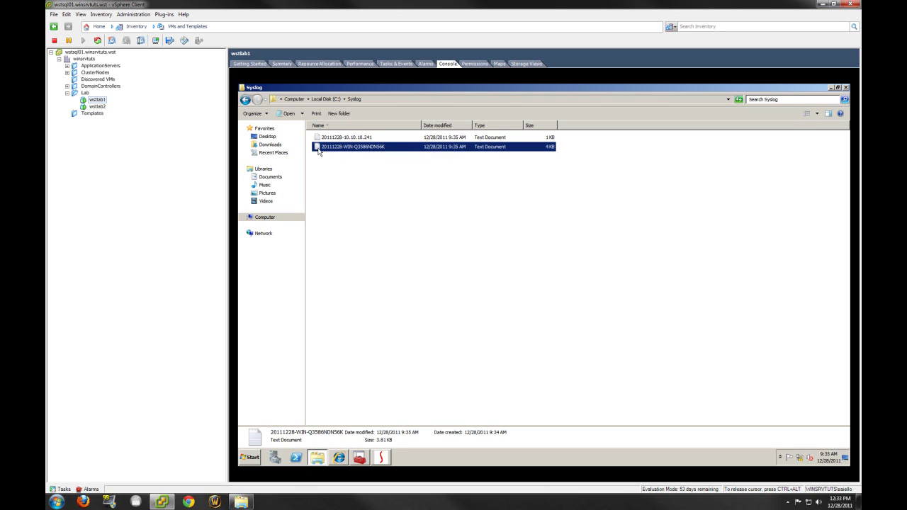
# - Open the 20111228-10.10.10.241 log file, review its entries in a maximized window and close it
pyautogui.click(341, 142)
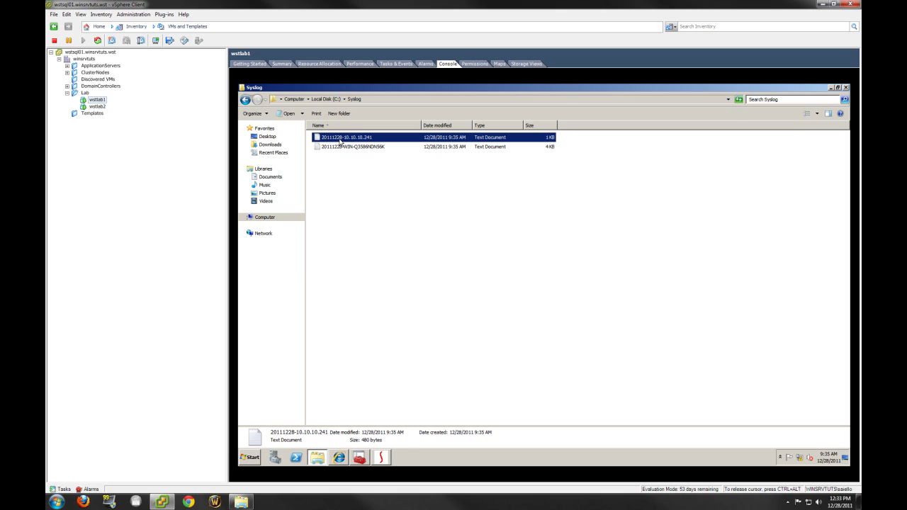
pyautogui.doubleClick(341, 142)
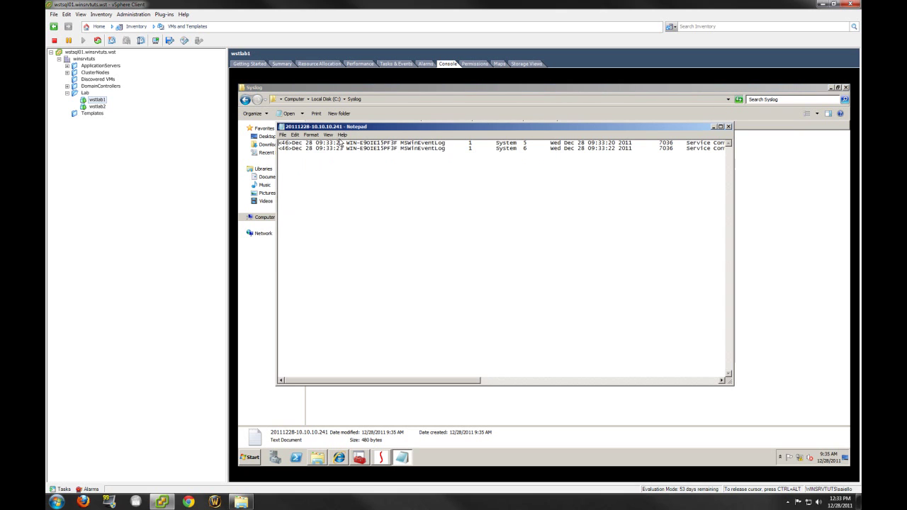
pyautogui.click(720, 127)
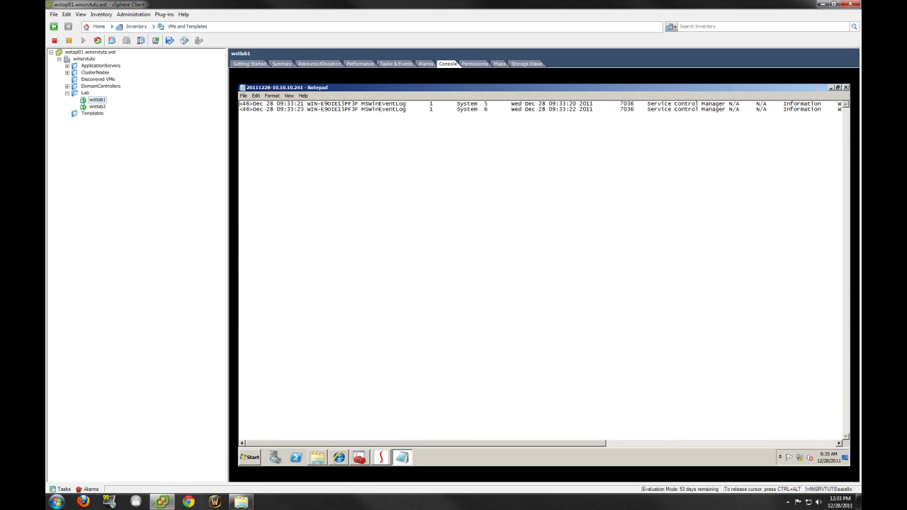
pyautogui.click(845, 87)
pyautogui.click(536, 287)
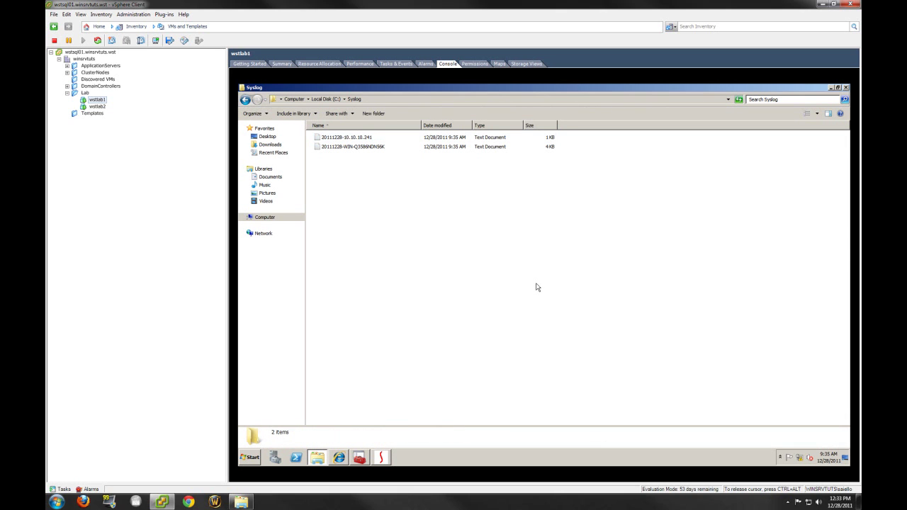